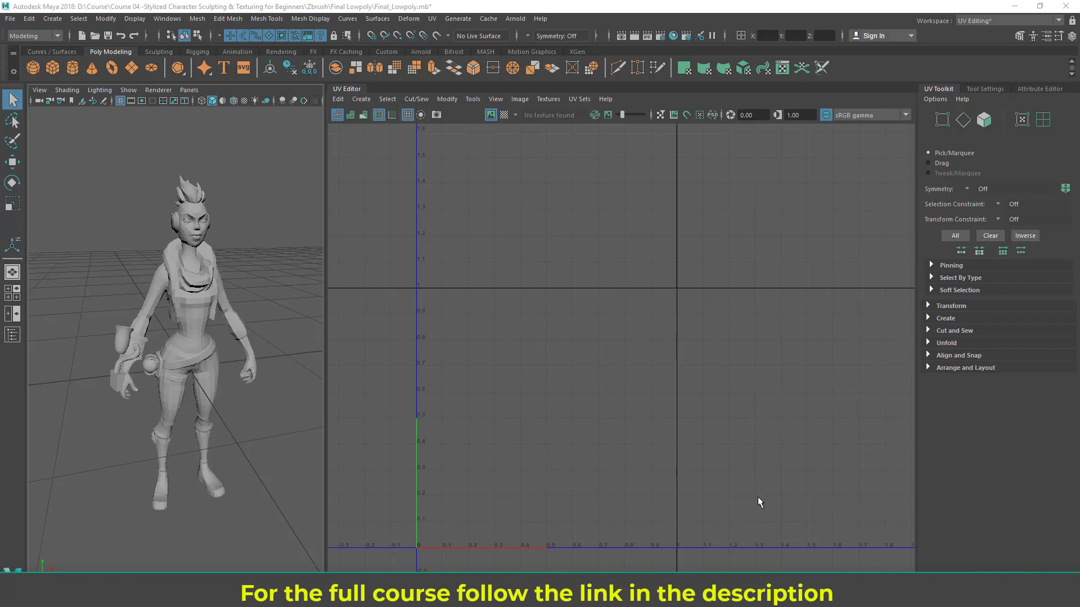
# Step: Inspect the low-poly character from the full body up close to the face and eye area
pyautogui.keyDown('alt'); pyautogui.moveTo(210, 241); pyautogui.dragTo(205, 266, button='middle'); pyautogui.keyUp('alt')
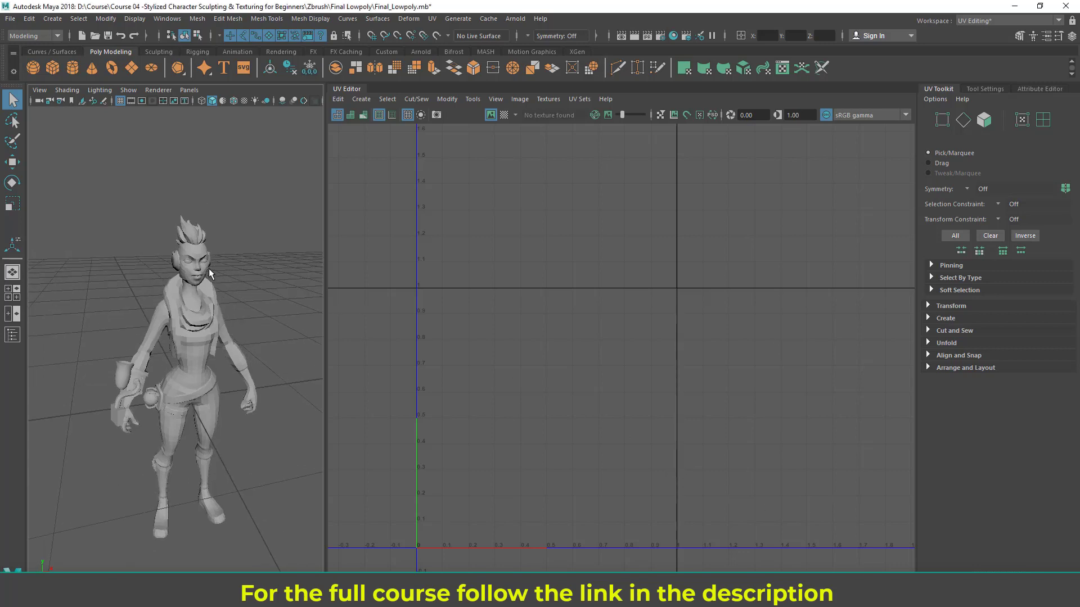
pyautogui.keyDown('alt'); pyautogui.moveTo(206, 266); pyautogui.dragTo(215, 272); pyautogui.keyUp('alt')
pyautogui.keyDown('alt'); pyautogui.moveTo(215, 272); pyautogui.dragTo(216, 287, button='right'); pyautogui.keyUp('alt')
pyautogui.moveTo(225, 315)
pyautogui.keyDown('alt'); pyautogui.mouseDown()
pyautogui.moveTo(270, 318)
pyautogui.moveTo(225, 322)
pyautogui.moveTo(239, 323)
pyautogui.mouseUp(); pyautogui.keyUp('alt')
pyautogui.keyDown('alt'); pyautogui.moveTo(169, 318); pyautogui.dragTo(188, 323, button='right'); pyautogui.keyUp('alt')
pyautogui.keyDown('alt'); pyautogui.moveTo(189, 323); pyautogui.dragTo(191, 362, button='middle'); pyautogui.keyUp('alt')
pyautogui.keyDown('alt'); pyautogui.moveTo(191, 362); pyautogui.dragTo(185, 339); pyautogui.keyUp('alt')
pyautogui.keyDown('alt'); pyautogui.moveTo(181, 247); pyautogui.dragTo(175, 328, button='middle'); pyautogui.keyUp('alt')
pyautogui.keyDown('alt'); pyautogui.moveTo(175, 327); pyautogui.dragTo(189, 331, button='right'); pyautogui.keyUp('alt')
pyautogui.keyDown('alt'); pyautogui.moveTo(189, 330); pyautogui.dragTo(221, 327); pyautogui.keyUp('alt')
pyautogui.keyDown('alt'); pyautogui.moveTo(222, 326); pyautogui.dragTo(215, 376, button='right'); pyautogui.keyUp('alt')
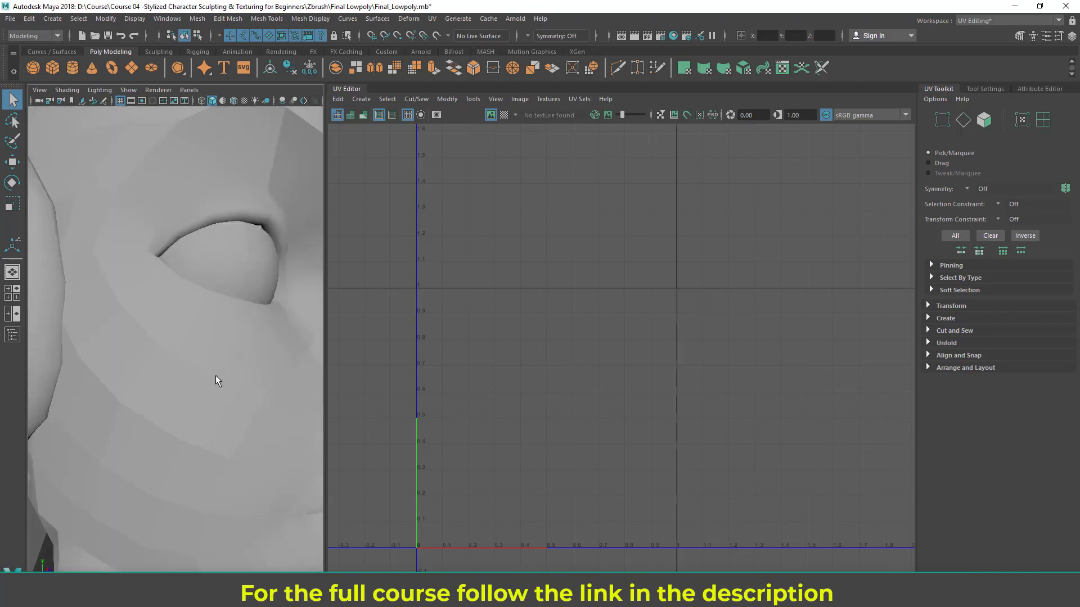
pyautogui.keyDown('alt'); pyautogui.moveTo(214, 376); pyautogui.dragTo(140, 279); pyautogui.keyUp('alt')
# Step: Inspect the existing UV layouts of the character's two eye spheres
pyautogui.click(141, 278)
pyautogui.keyDown('alt'); pyautogui.moveTo(159, 329); pyautogui.dragTo(124, 316, button='right'); pyautogui.keyUp('alt')
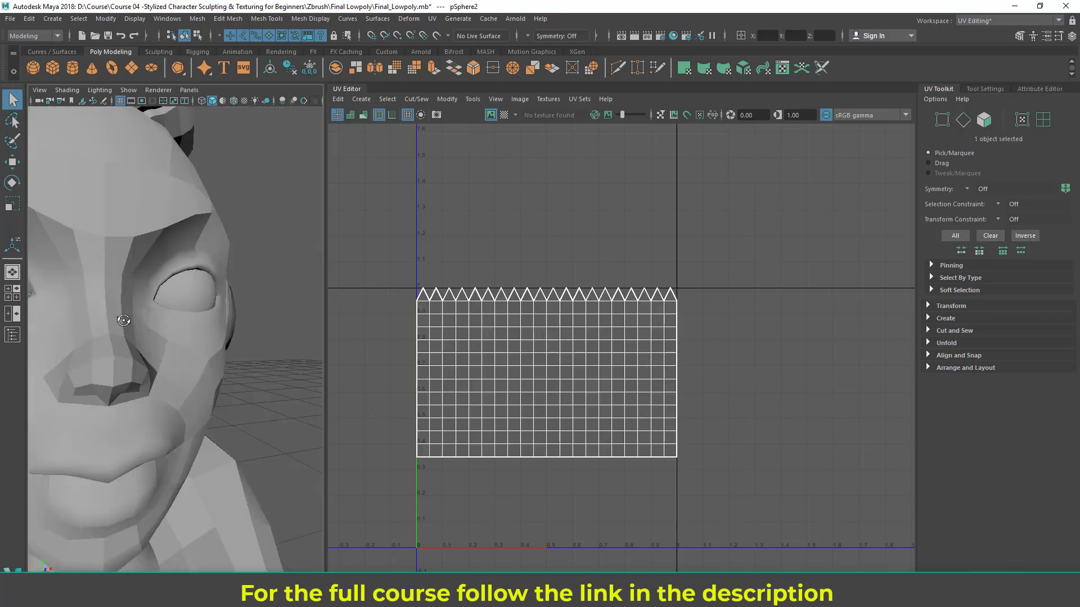
pyautogui.keyDown('alt'); pyautogui.moveTo(123, 316); pyautogui.dragTo(144, 316); pyautogui.keyUp('alt')
pyautogui.click(233, 302)
pyautogui.keyDown('alt'); pyautogui.moveTo(233, 302); pyautogui.dragTo(93, 322, button='right'); pyautogui.keyUp('alt')
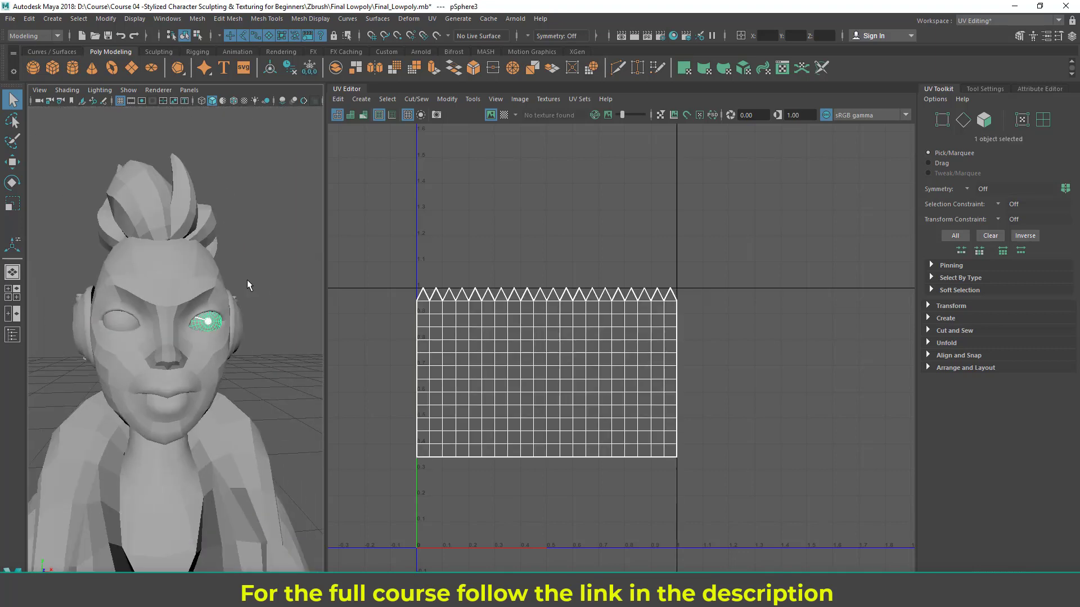
pyautogui.click(248, 280)
pyautogui.keyDown('alt'); pyautogui.moveTo(169, 242); pyautogui.dragTo(220, 232); pyautogui.keyUp('alt')
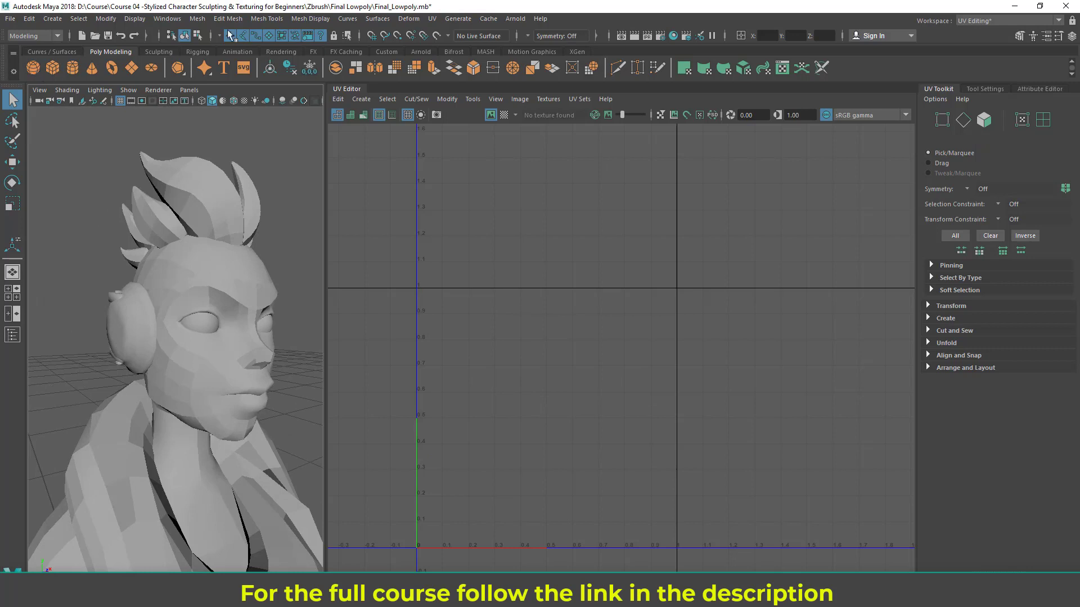
pyautogui.click(197, 19)
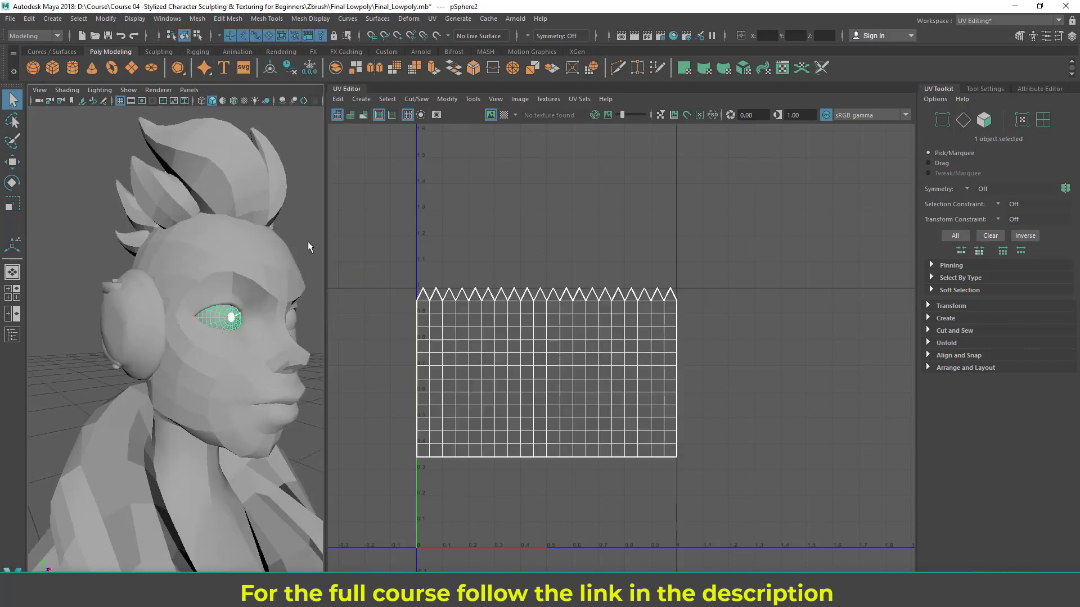
pyautogui.click(308, 241)
# Step: Examine the round cylinder on the character's back and its existing UV layout
pyautogui.keyDown('alt'); pyautogui.moveTo(307, 243); pyautogui.dragTo(208, 299, button='right'); pyautogui.keyUp('alt')
pyautogui.keyDown('alt'); pyautogui.moveTo(208, 299); pyautogui.dragTo(206, 240, button='middle'); pyautogui.keyUp('alt')
pyautogui.keyDown('alt'); pyautogui.moveTo(180, 287); pyautogui.dragTo(253, 300); pyautogui.keyUp('alt')
pyautogui.keyDown('alt'); pyautogui.moveTo(154, 363); pyautogui.dragTo(171, 313, button='middle'); pyautogui.keyUp('alt')
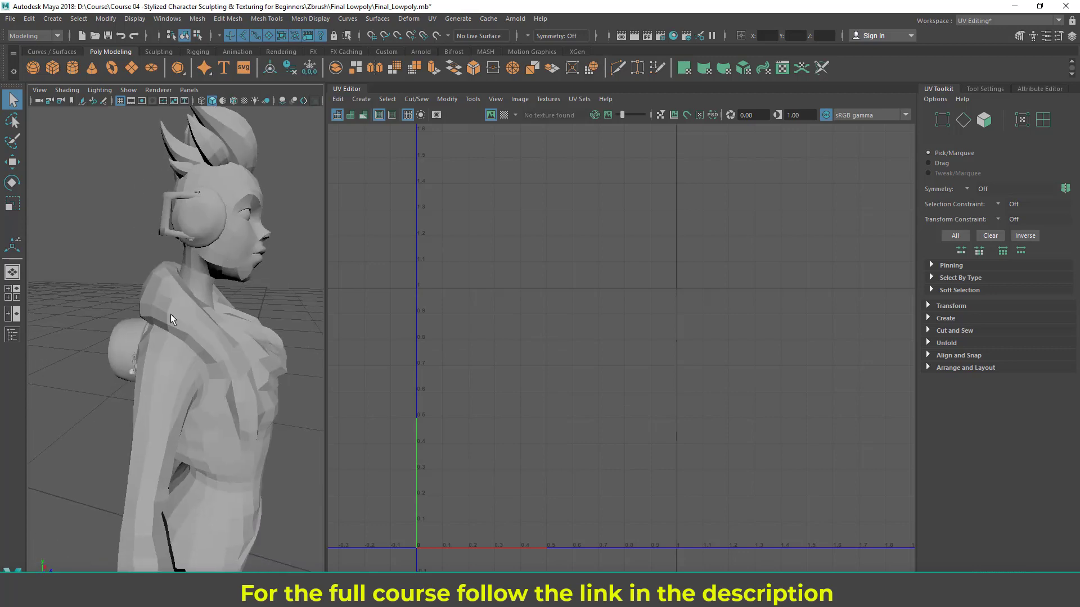
pyautogui.keyDown('alt'); pyautogui.moveTo(170, 314); pyautogui.dragTo(333, 305); pyautogui.keyUp('alt')
pyautogui.moveTo(158, 353)
pyautogui.keyDown('alt'); pyautogui.mouseDown(button='right')
pyautogui.moveTo(210, 362)
pyautogui.moveTo(163, 354)
pyautogui.mouseUp(button='right'); pyautogui.keyUp('alt')
pyautogui.keyDown('alt'); pyautogui.moveTo(163, 354); pyautogui.dragTo(198, 359); pyautogui.keyUp('alt')
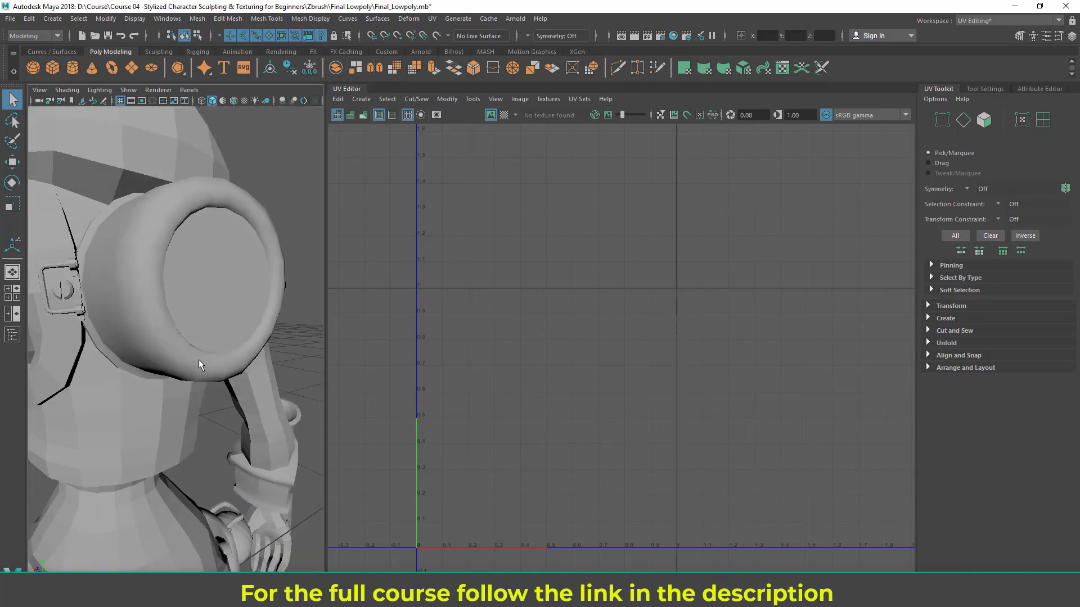
pyautogui.keyDown('alt'); pyautogui.moveTo(198, 359); pyautogui.dragTo(190, 373, button='middle'); pyautogui.keyUp('alt')
pyautogui.keyDown('alt'); pyautogui.moveTo(190, 373); pyautogui.dragTo(201, 361, button='right'); pyautogui.keyUp('alt')
pyautogui.click(252, 252)
pyautogui.keyDown('alt'); pyautogui.moveTo(264, 268); pyautogui.dragTo(245, 279); pyautogui.keyUp('alt')
pyautogui.keyDown('alt'); pyautogui.moveTo(216, 281); pyautogui.dragTo(245, 277, button='right'); pyautogui.keyUp('alt')
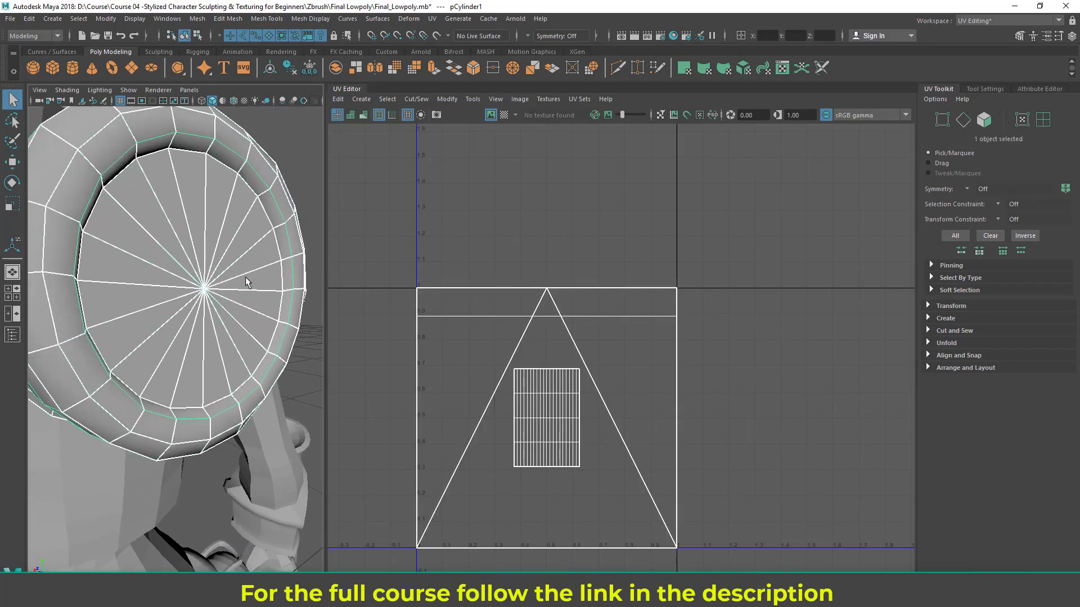
pyautogui.click(309, 212)
pyautogui.click(278, 248)
pyautogui.keyDown('alt'); pyautogui.moveTo(267, 327); pyautogui.dragTo(282, 311); pyautogui.keyUp('alt')
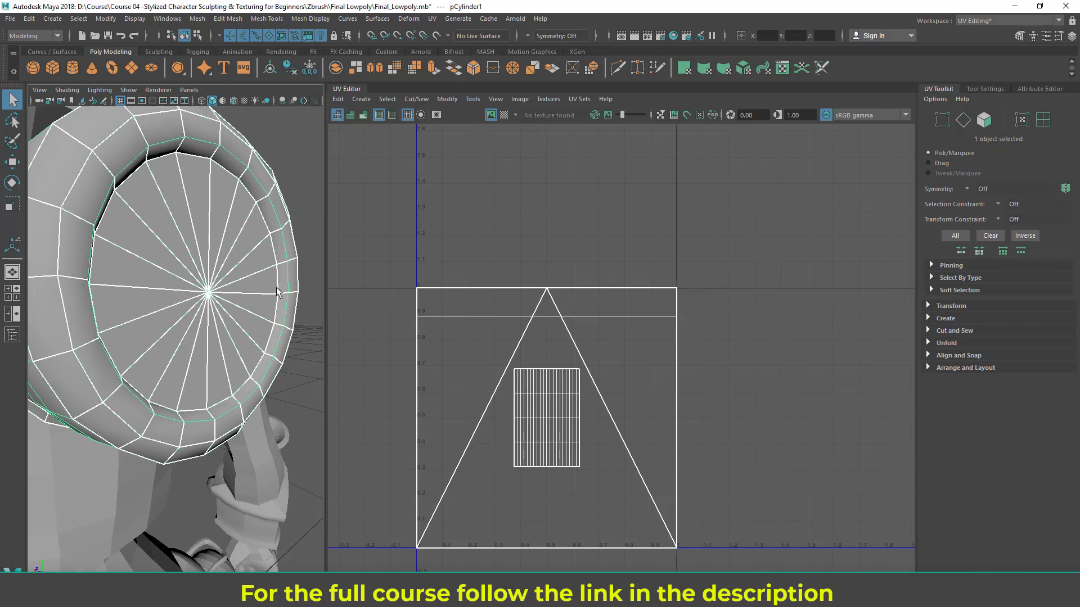
pyautogui.moveTo(277, 222)
pyautogui.keyDown('alt'); pyautogui.mouseDown(button='right')
pyautogui.moveTo(290, 221)
pyautogui.moveTo(272, 220)
pyautogui.mouseUp(button='right'); pyautogui.keyUp('alt')
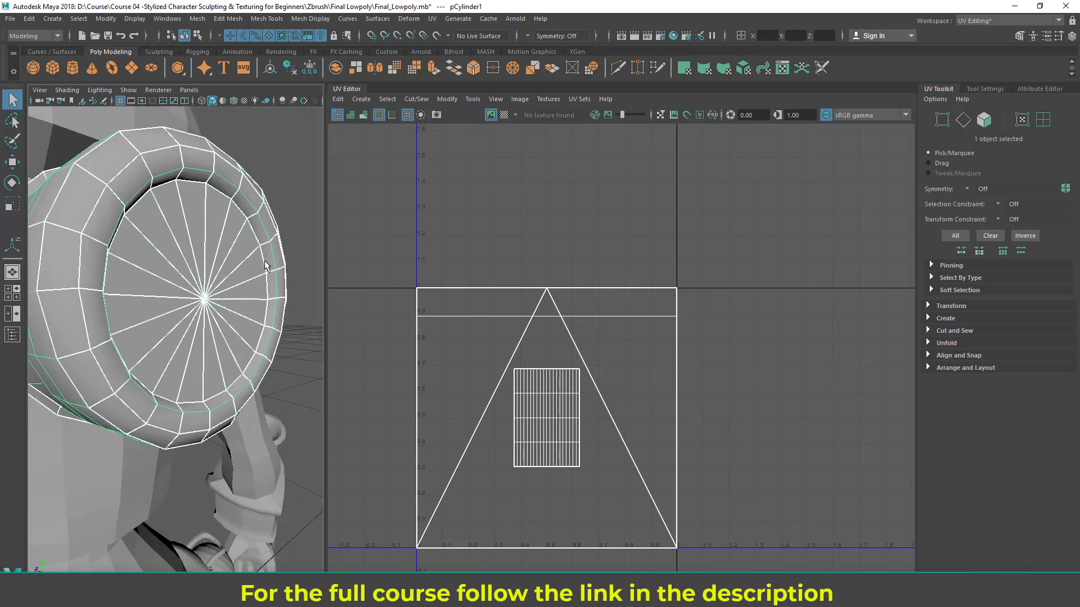
pyautogui.keyDown('alt'); pyautogui.moveTo(270, 280); pyautogui.dragTo(276, 193, button='right'); pyautogui.keyUp('alt')
pyautogui.moveTo(280, 181)
pyautogui.keyDown('alt'); pyautogui.mouseDown()
pyautogui.moveTo(279, 207)
pyautogui.moveTo(297, 190)
pyautogui.moveTo(268, 196)
pyautogui.mouseUp(); pyautogui.keyUp('alt')
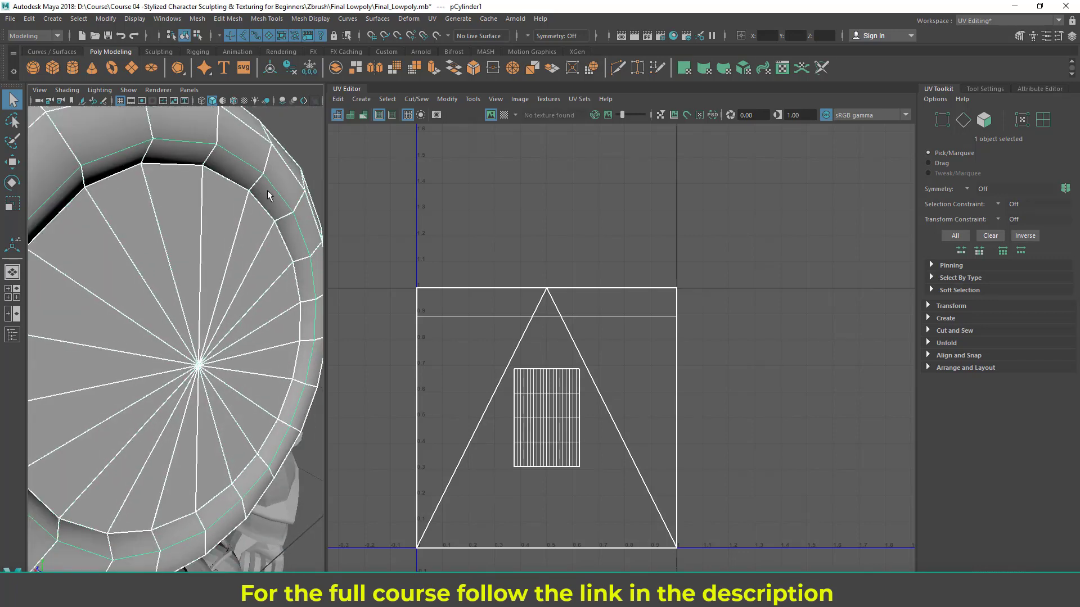
pyautogui.keyDown('alt'); pyautogui.moveTo(229, 305); pyautogui.dragTo(121, 290, button='right'); pyautogui.keyUp('alt')
pyautogui.keyDown('alt'); pyautogui.moveTo(121, 290); pyautogui.dragTo(22, 275); pyautogui.keyUp('alt')
pyautogui.click(120, 271)
# Step: Examine the curved pipe on the character's arm gadget and its existing UV layout
pyautogui.keyDown('alt'); pyautogui.moveTo(147, 332); pyautogui.dragTo(87, 312); pyautogui.keyUp('alt')
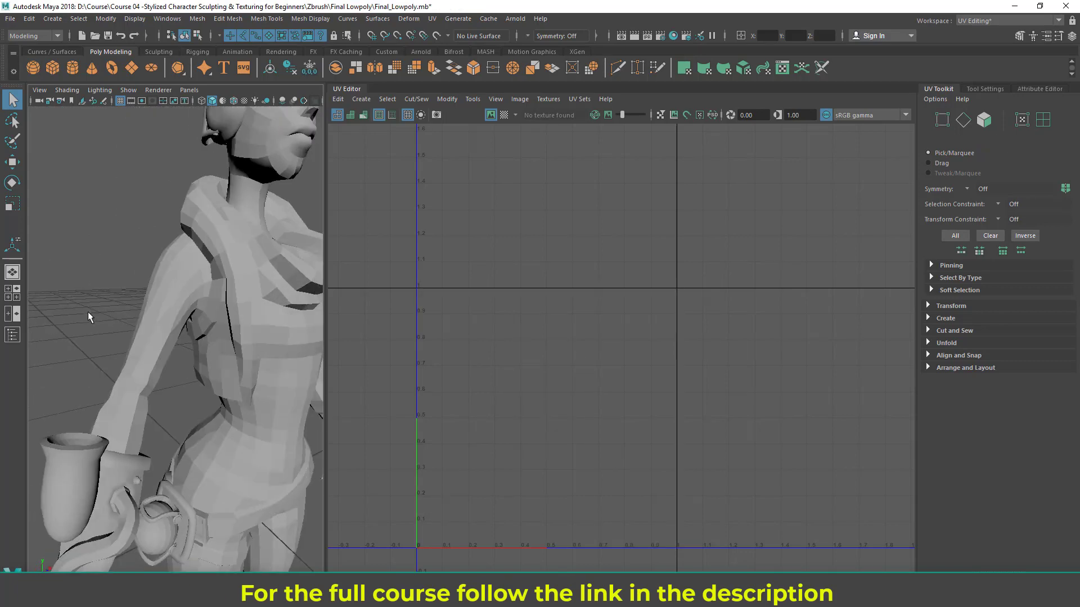
pyautogui.keyDown('alt'); pyautogui.moveTo(148, 428); pyautogui.dragTo(188, 294, button='middle'); pyautogui.keyUp('alt')
pyautogui.keyDown('alt'); pyautogui.moveTo(187, 294); pyautogui.dragTo(171, 369); pyautogui.keyUp('alt')
pyautogui.keyDown('alt'); pyautogui.moveTo(171, 369); pyautogui.dragTo(197, 384, button='right'); pyautogui.keyUp('alt')
pyautogui.keyDown('alt'); pyautogui.moveTo(175, 385); pyautogui.dragTo(172, 323, button='middle'); pyautogui.keyUp('alt')
pyautogui.click(220, 288)
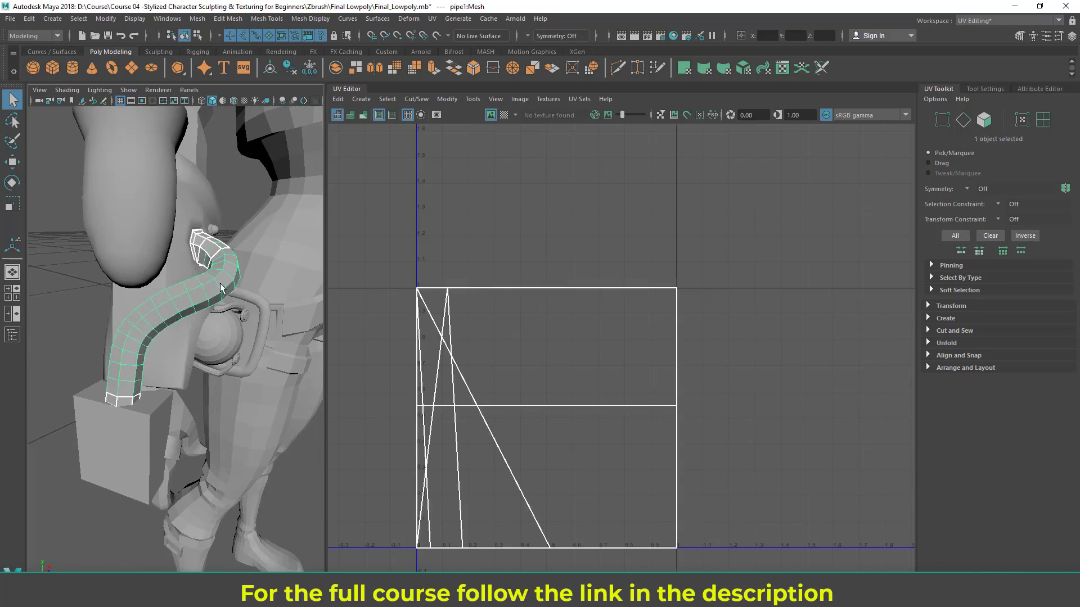
pyautogui.click(108, 326)
pyautogui.click(135, 324)
pyautogui.keyDown('alt'); pyautogui.moveTo(246, 282); pyautogui.dragTo(218, 285, button='right'); pyautogui.keyUp('alt')
pyautogui.keyDown('alt'); pyautogui.moveTo(219, 284); pyautogui.dragTo(160, 285); pyautogui.keyUp('alt')
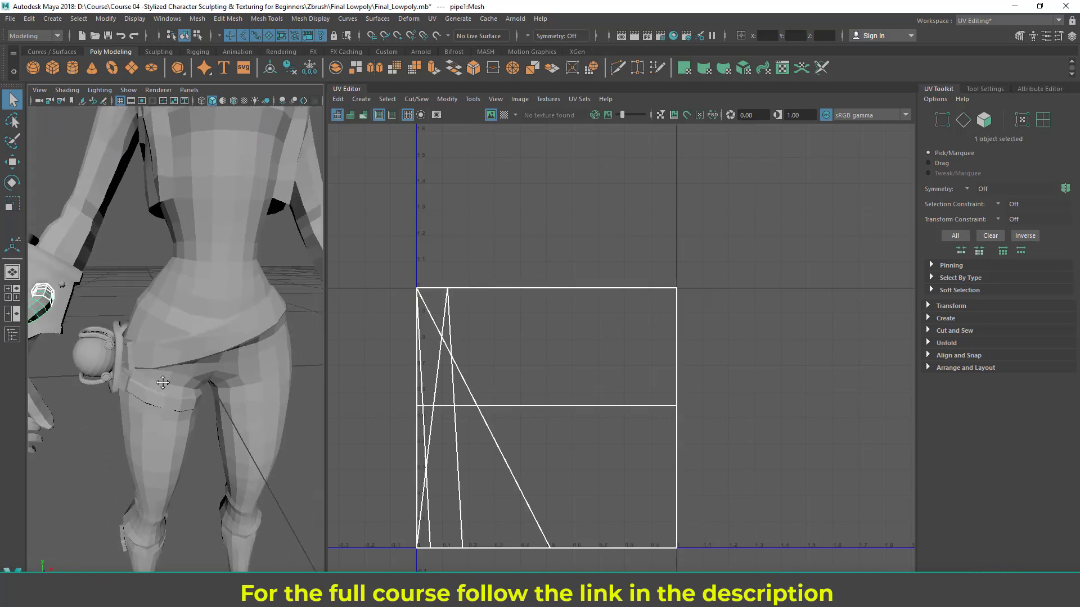
# Step: Look over the character's head, torso, hips and legs from several sides
pyautogui.keyDown('alt'); pyautogui.moveTo(209, 197); pyautogui.dragTo(198, 399, button='middle'); pyautogui.keyUp('alt')
pyautogui.keyDown('alt'); pyautogui.moveTo(198, 398); pyautogui.dragTo(211, 320); pyautogui.keyUp('alt')
pyautogui.keyDown('alt'); pyautogui.moveTo(209, 185); pyautogui.dragTo(188, 393, button='middle'); pyautogui.keyUp('alt')
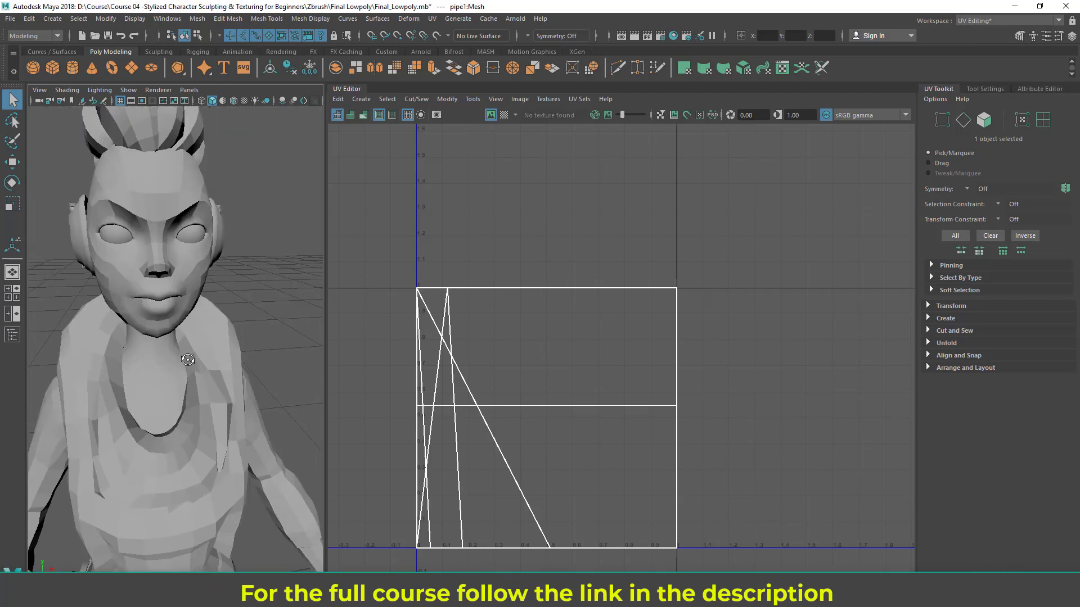
pyautogui.keyDown('alt'); pyautogui.moveTo(163, 337); pyautogui.dragTo(211, 332); pyautogui.keyUp('alt')
pyautogui.keyDown('alt'); pyautogui.moveTo(211, 331); pyautogui.dragTo(209, 375, button='middle'); pyautogui.keyUp('alt')
pyautogui.click(76, 266)
pyautogui.keyDown('alt'); pyautogui.moveTo(112, 293); pyautogui.dragTo(263, 323); pyautogui.keyUp('alt')
pyautogui.keyDown('alt'); pyautogui.moveTo(263, 323); pyautogui.dragTo(176, 289, button='right'); pyautogui.keyUp('alt')
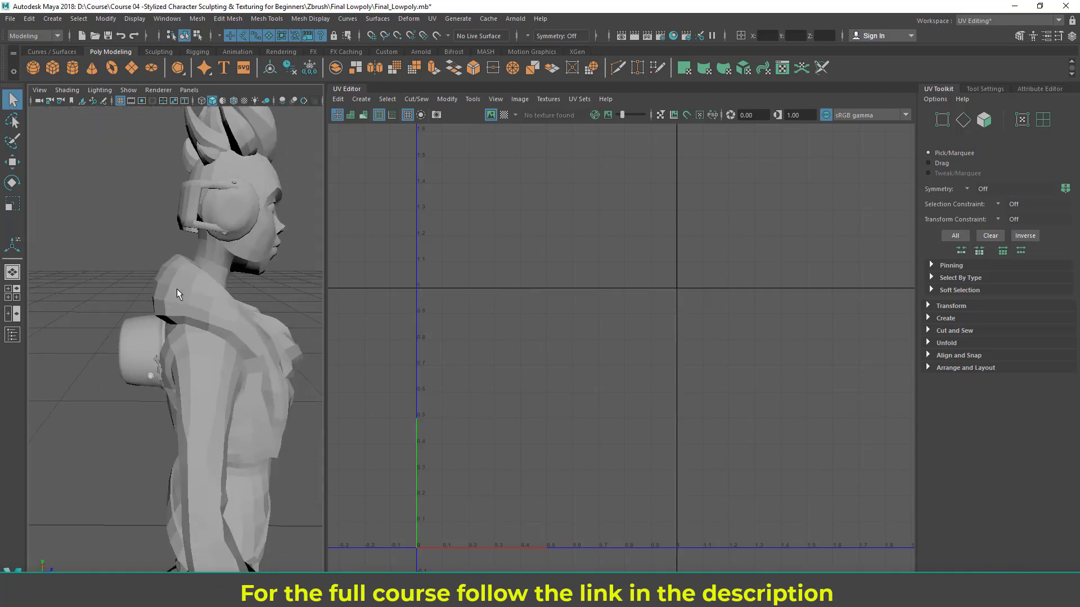
pyautogui.keyDown('alt'); pyautogui.moveTo(177, 290); pyautogui.dragTo(282, 302); pyautogui.keyUp('alt')
pyautogui.keyDown('alt'); pyautogui.moveTo(282, 302); pyautogui.dragTo(271, 132, button='middle'); pyautogui.keyUp('alt')
pyautogui.keyDown('alt'); pyautogui.moveTo(264, 276); pyautogui.dragTo(197, 281); pyautogui.keyUp('alt')
pyautogui.keyDown('alt'); pyautogui.moveTo(197, 282); pyautogui.dragTo(194, 140, button='middle'); pyautogui.keyUp('alt')
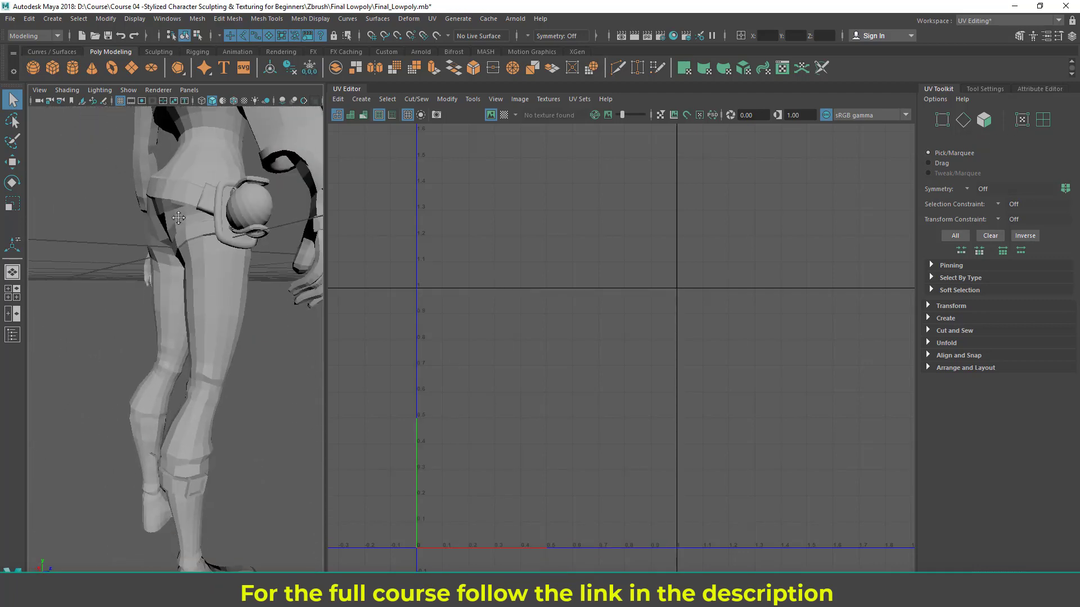
pyautogui.keyDown('alt'); pyautogui.moveTo(219, 298); pyautogui.dragTo(95, 310); pyautogui.keyUp('alt')
pyautogui.keyDown('alt'); pyautogui.moveTo(176, 371); pyautogui.dragTo(180, 281, button='middle'); pyautogui.keyUp('alt')
pyautogui.keyDown('alt'); pyautogui.moveTo(191, 309); pyautogui.dragTo(304, 318); pyautogui.keyUp('alt')
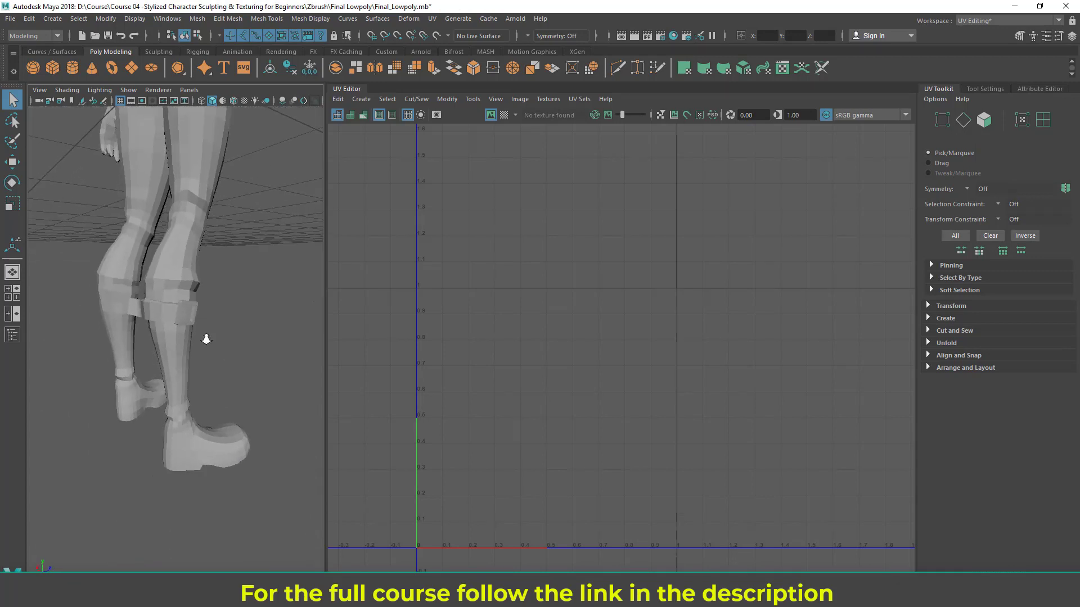
pyautogui.keyDown('alt'); pyautogui.moveTo(205, 338); pyautogui.dragTo(247, 335); pyautogui.keyUp('alt')
pyautogui.keyDown('alt'); pyautogui.moveTo(140, 321); pyautogui.dragTo(175, 326, button='right'); pyautogui.keyUp('alt')
# Step: Inspect the strap around the character's lower leg and the UVs of the strap and neighbouring parts
pyautogui.click(175, 326)
pyautogui.keyDown('alt'); pyautogui.moveTo(174, 326); pyautogui.dragTo(271, 345); pyautogui.keyUp('alt')
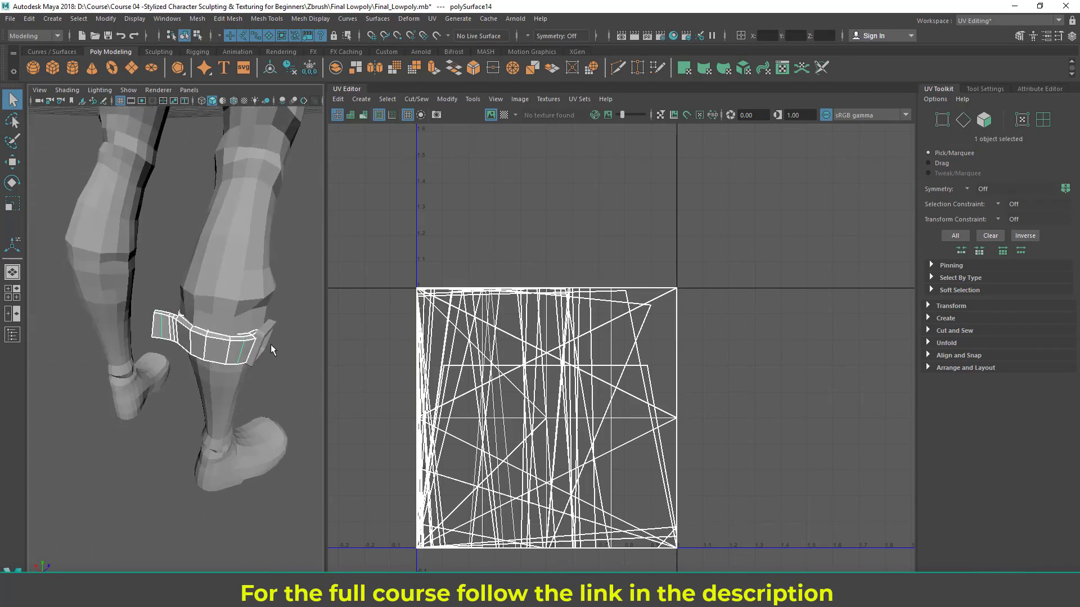
pyautogui.click(271, 344)
pyautogui.click(193, 355)
pyautogui.keyDown('alt'); pyautogui.moveTo(272, 333); pyautogui.dragTo(252, 360); pyautogui.keyUp('alt')
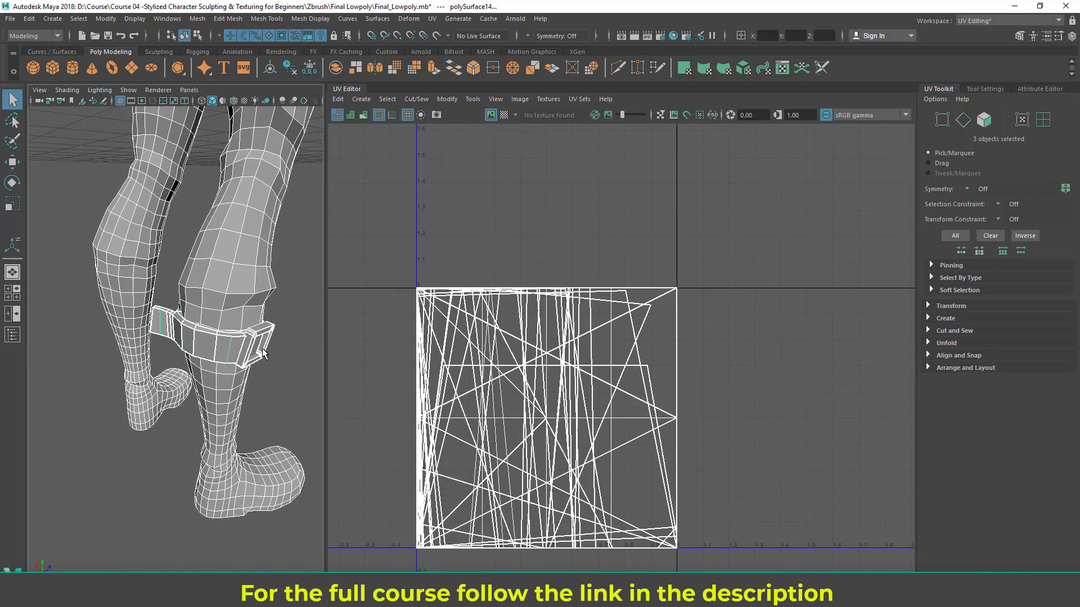
pyautogui.click(87, 265)
pyautogui.keyDown('alt'); pyautogui.moveTo(113, 285); pyautogui.dragTo(132, 350); pyautogui.keyUp('alt')
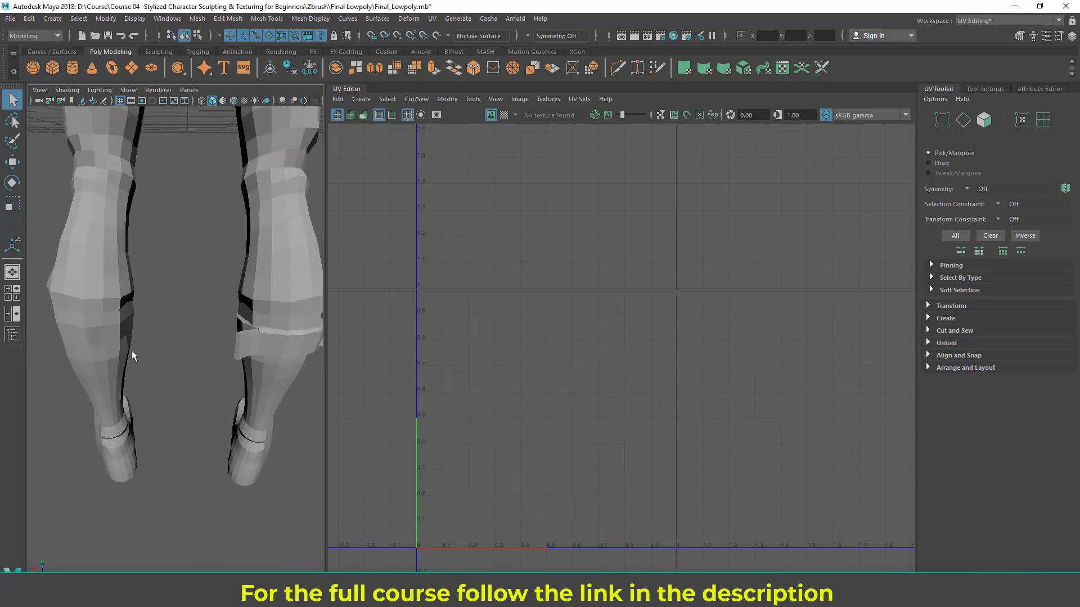
# Step: Review the whole character and examine the existing UV layout of the head mesh
pyautogui.keyDown('alt'); pyautogui.moveTo(235, 361); pyautogui.dragTo(78, 351); pyautogui.keyUp('alt')
pyautogui.keyDown('alt'); pyautogui.moveTo(229, 380); pyautogui.dragTo(90, 391, button='right'); pyautogui.keyUp('alt')
pyautogui.keyDown('alt'); pyautogui.moveTo(231, 253); pyautogui.dragTo(244, 430, button='middle'); pyautogui.keyUp('alt')
pyautogui.keyDown('alt'); pyautogui.moveTo(244, 430); pyautogui.dragTo(281, 413); pyautogui.keyUp('alt')
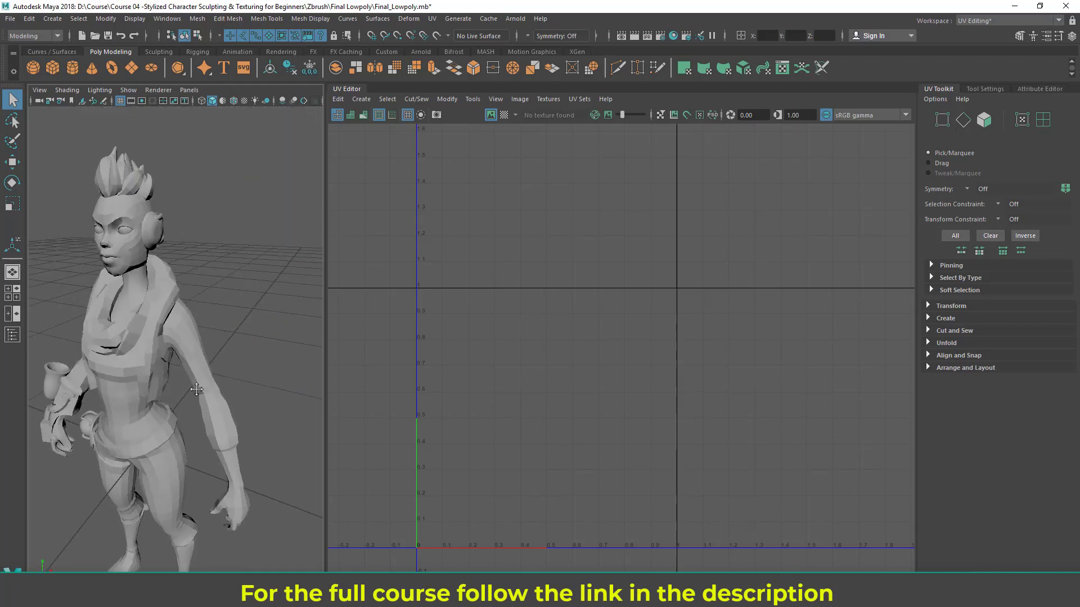
pyautogui.keyDown('alt'); pyautogui.moveTo(185, 248); pyautogui.dragTo(228, 345, button='middle'); pyautogui.keyUp('alt')
pyautogui.keyDown('alt'); pyautogui.moveTo(227, 345); pyautogui.dragTo(174, 341); pyautogui.keyUp('alt')
pyautogui.keyDown('alt'); pyautogui.moveTo(175, 360); pyautogui.dragTo(225, 365, button='right'); pyautogui.keyUp('alt')
pyautogui.moveTo(192, 388)
pyautogui.keyDown('alt'); pyautogui.mouseDown()
pyautogui.moveTo(230, 367)
pyautogui.moveTo(183, 388)
pyautogui.mouseUp(); pyautogui.keyUp('alt')
pyautogui.click(206, 324)
pyautogui.keyDown('alt'); pyautogui.moveTo(183, 394); pyautogui.dragTo(208, 396, button='right'); pyautogui.keyUp('alt')
pyautogui.keyDown('alt'); pyautogui.moveTo(207, 428); pyautogui.dragTo(215, 360, button='middle'); pyautogui.keyUp('alt')
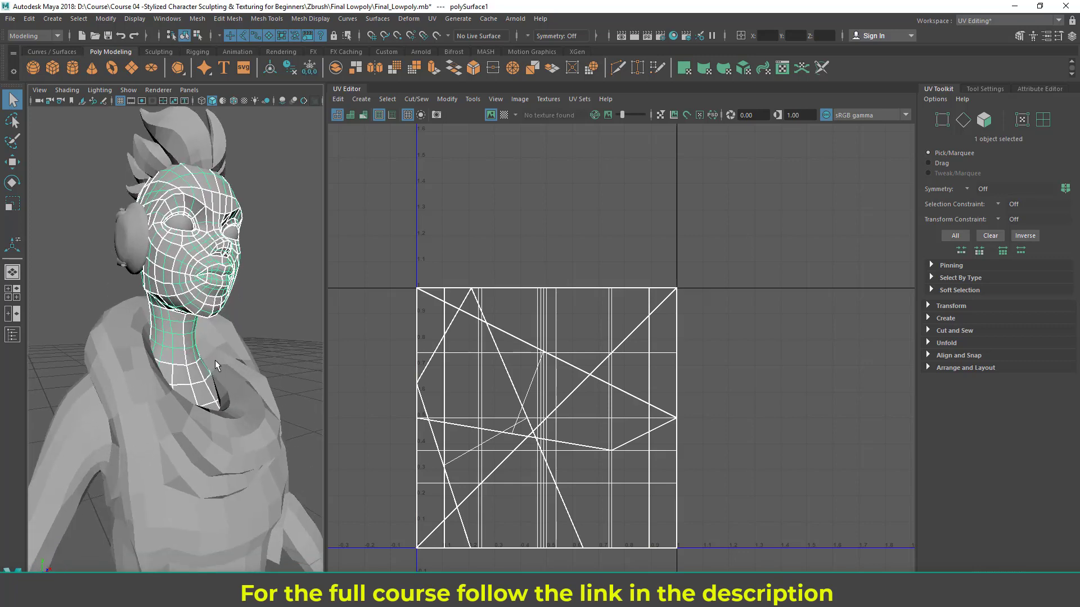
pyautogui.click(281, 285)
pyautogui.click(210, 296)
pyautogui.scroll(-10, 228, 351)
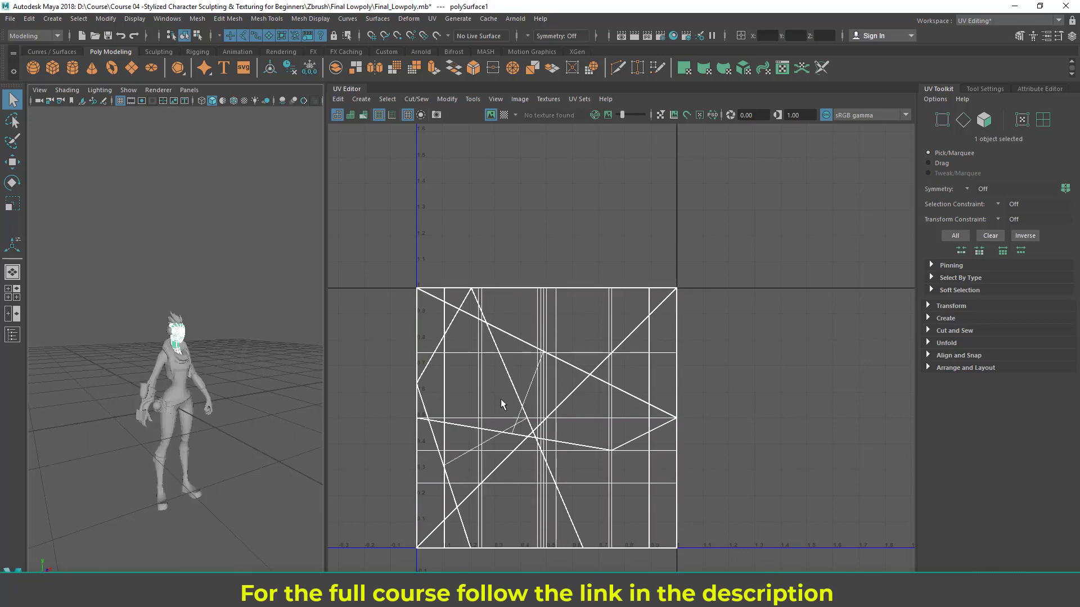
pyautogui.scroll(5, 227, 413)
# Step: Compare the UV layouts of the full body mesh and the head mesh
pyautogui.click(178, 442)
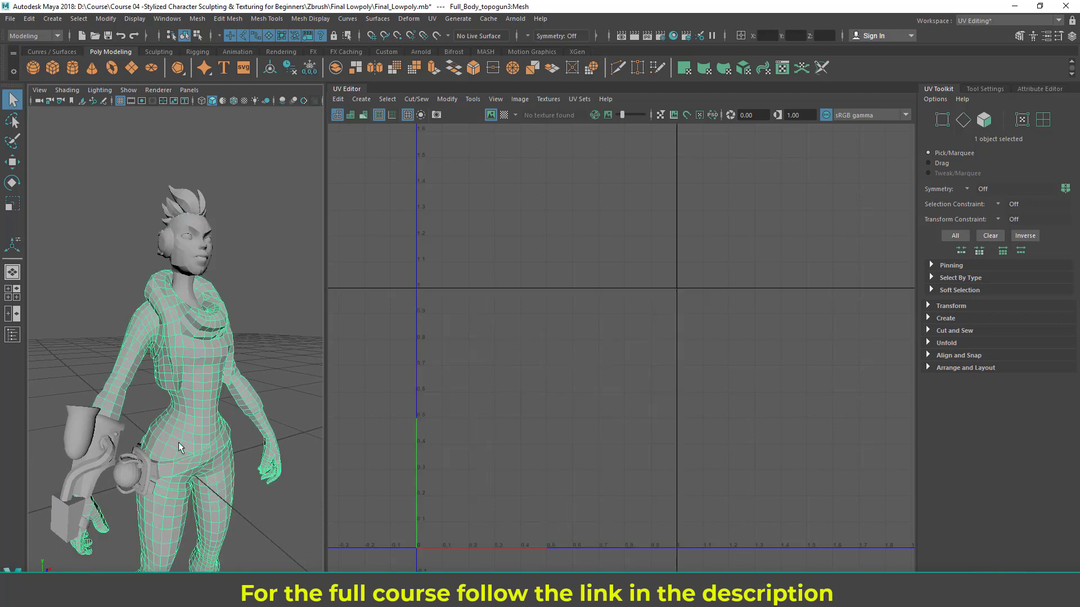
pyautogui.click(251, 320)
pyautogui.click(204, 272)
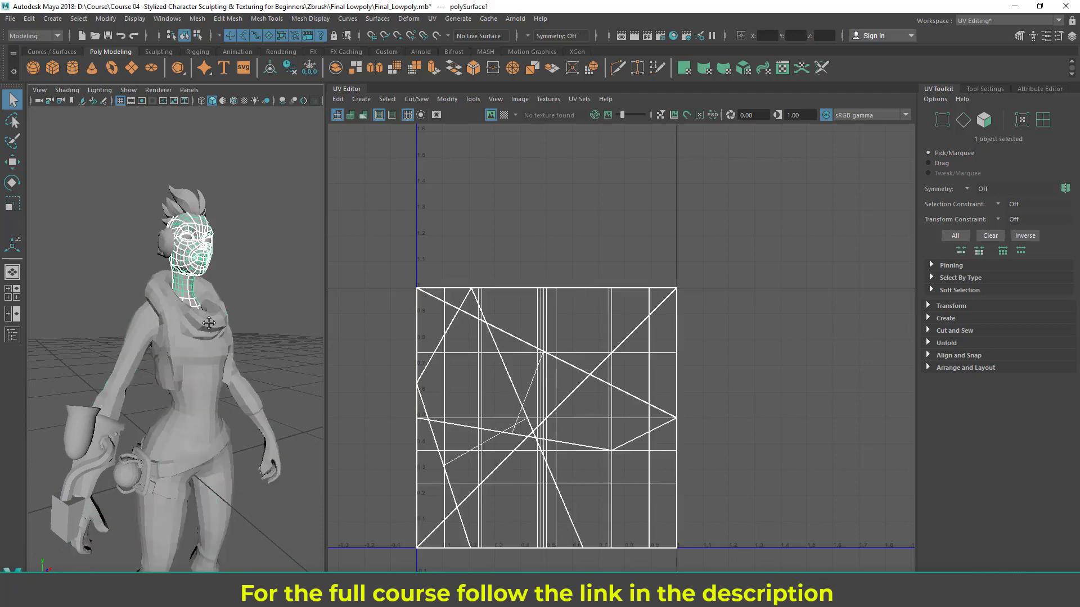
pyautogui.scroll(5, 220, 298)
pyautogui.click(256, 299)
pyautogui.click(203, 311)
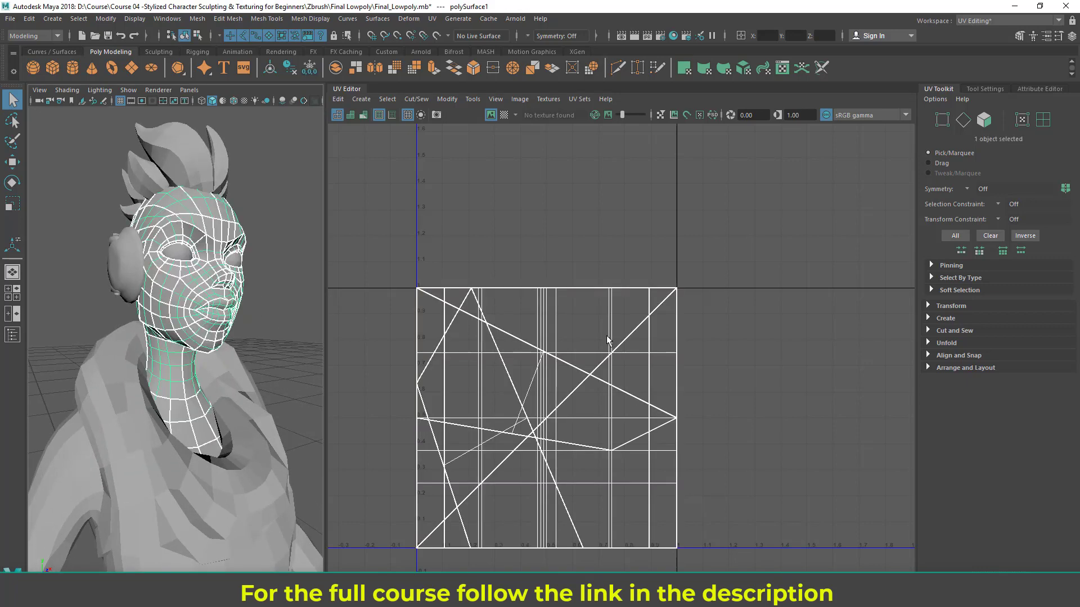
pyautogui.scroll(-3, 606, 335)
pyautogui.scroll(-5, 253, 386)
pyautogui.scroll(4, 183, 344)
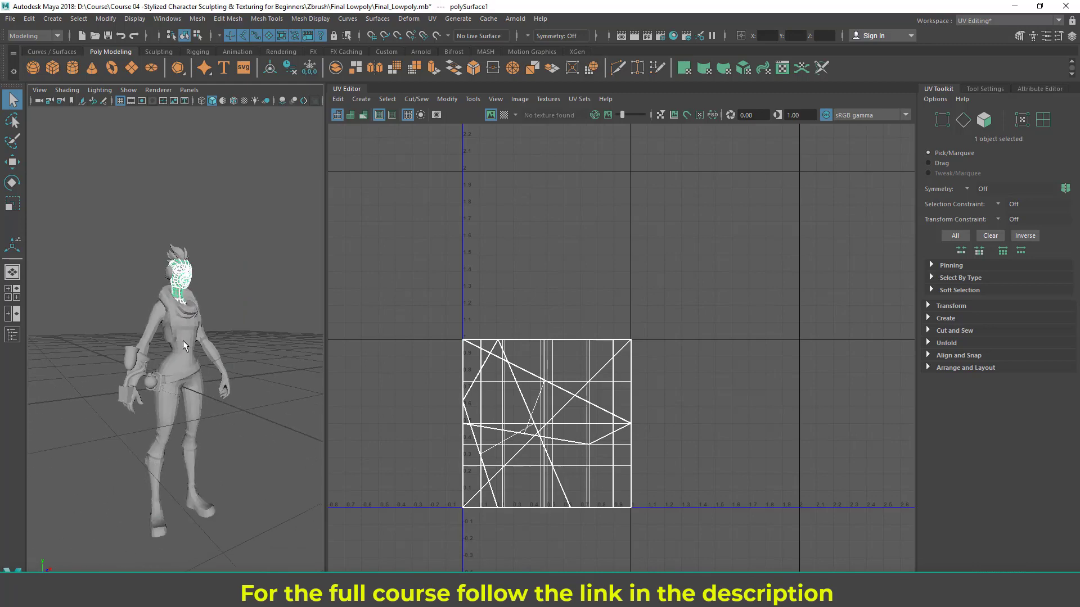
# Step: Select all of the character's meshes and delete their UVs
pyautogui.moveTo(97, 257); pyautogui.dragTo(288, 562)
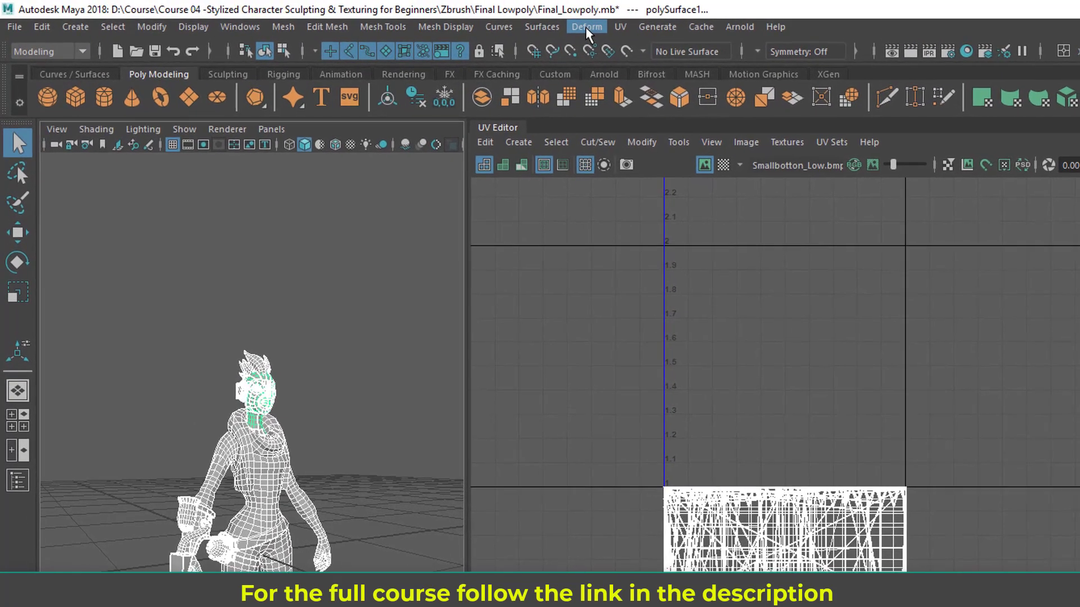
pyautogui.click(432, 19)
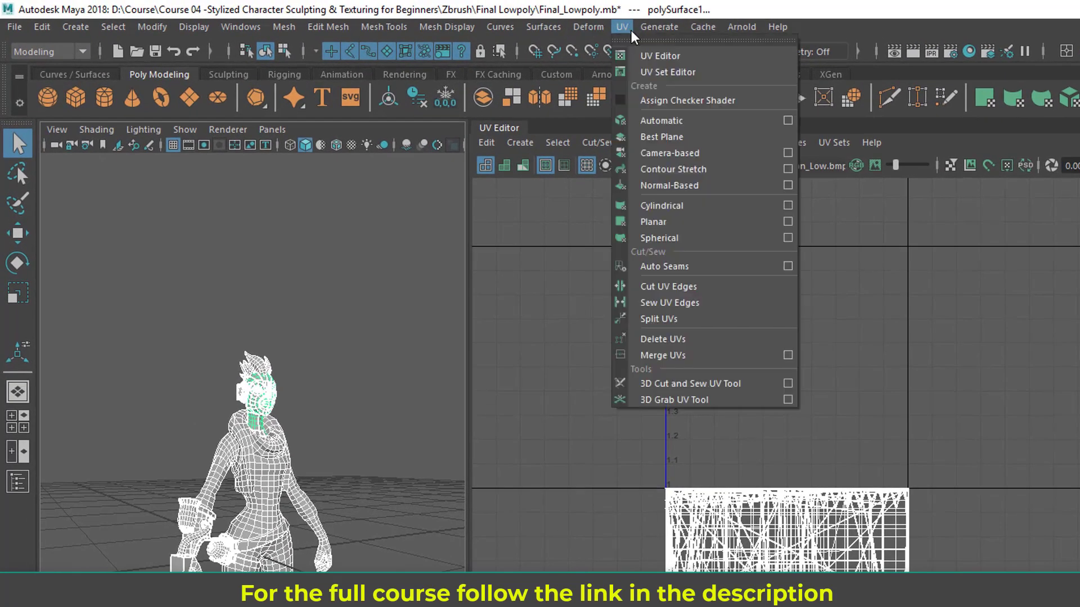
pyautogui.click(662, 339)
pyautogui.press('w')
pyautogui.click(317, 411)
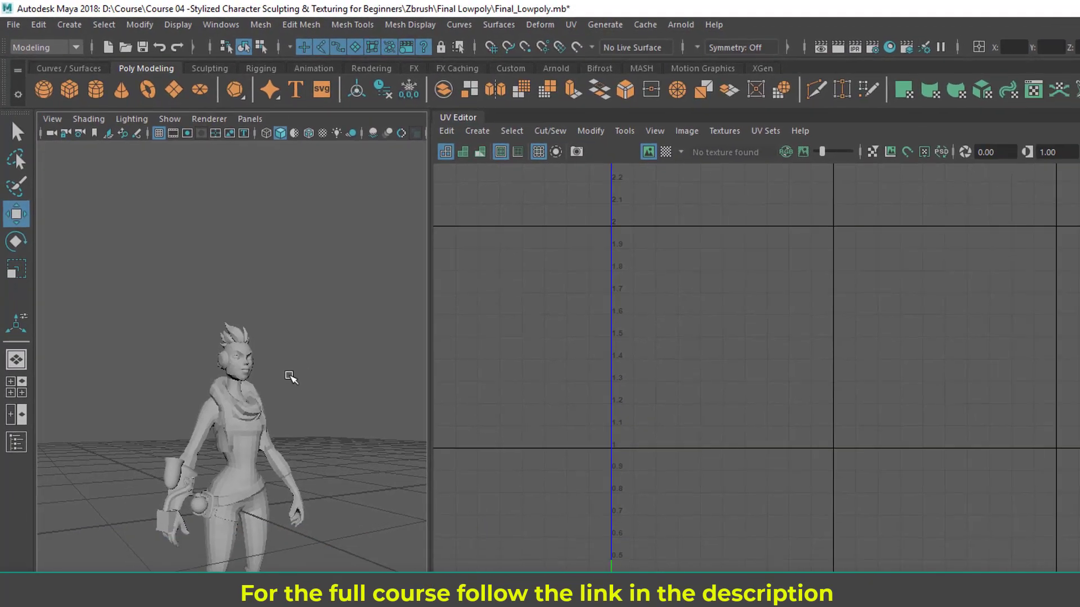
# Step: Reselect all the character's meshes and check their UV layout from different angles
pyautogui.moveTo(143, 299); pyautogui.dragTo(334, 595)
pyautogui.keyDown('alt'); pyautogui.moveTo(293, 483); pyautogui.dragTo(177, 508); pyautogui.keyUp('alt')
pyautogui.keyDown('alt'); pyautogui.moveTo(134, 384); pyautogui.dragTo(312, 391); pyautogui.keyUp('alt')
pyautogui.keyDown('alt'); pyautogui.moveTo(260, 304); pyautogui.dragTo(216, 294); pyautogui.keyUp('alt')
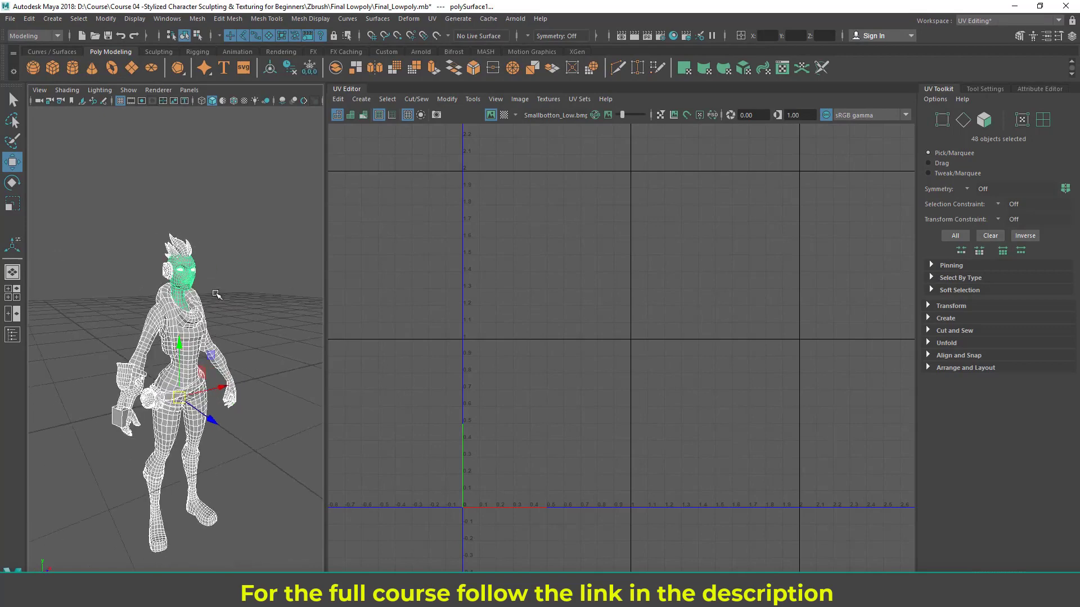
pyautogui.keyDown('alt'); pyautogui.moveTo(217, 294); pyautogui.dragTo(301, 282, button='right'); pyautogui.keyUp('alt')
pyautogui.keyDown('alt'); pyautogui.moveTo(303, 227); pyautogui.dragTo(269, 258, button='middle'); pyautogui.keyUp('alt')
pyautogui.keyDown('alt'); pyautogui.moveTo(269, 257); pyautogui.dragTo(284, 258, button='right'); pyautogui.keyUp('alt')
pyautogui.click(282, 255)
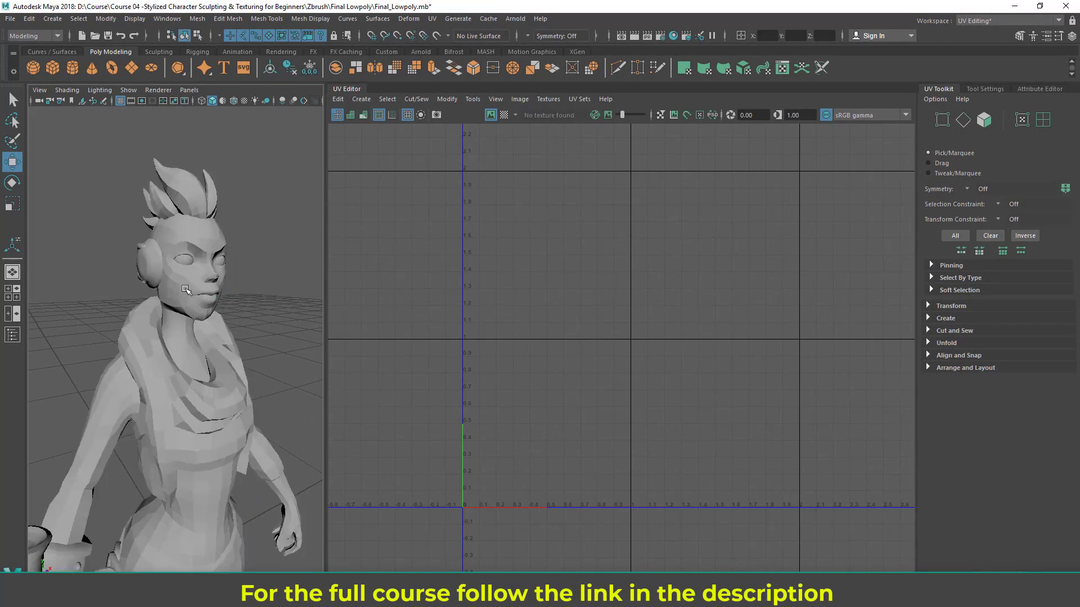
# Step: Isolate the character's head mesh in the 3D view and reselect it
pyautogui.click(185, 287)
pyautogui.click(17, 105)
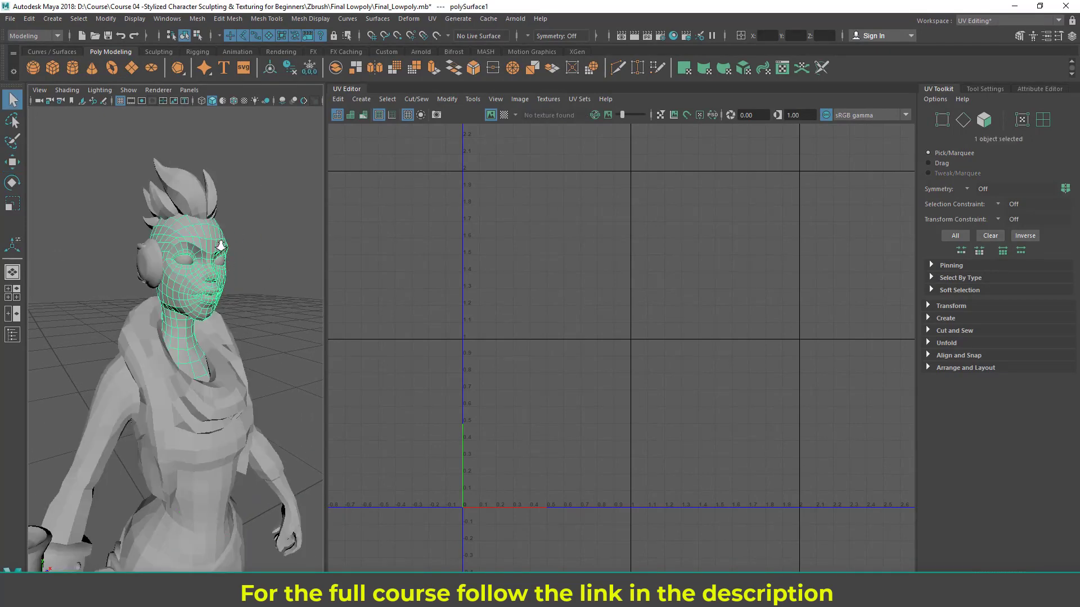
pyautogui.keyDown('alt'); pyautogui.moveTo(221, 243); pyautogui.dragTo(208, 272); pyautogui.keyUp('alt')
pyautogui.keyDown('alt'); pyautogui.moveTo(208, 272); pyautogui.dragTo(202, 263, button='right'); pyautogui.keyUp('alt')
pyautogui.keyDown('alt'); pyautogui.moveTo(202, 263); pyautogui.dragTo(200, 283); pyautogui.keyUp('alt')
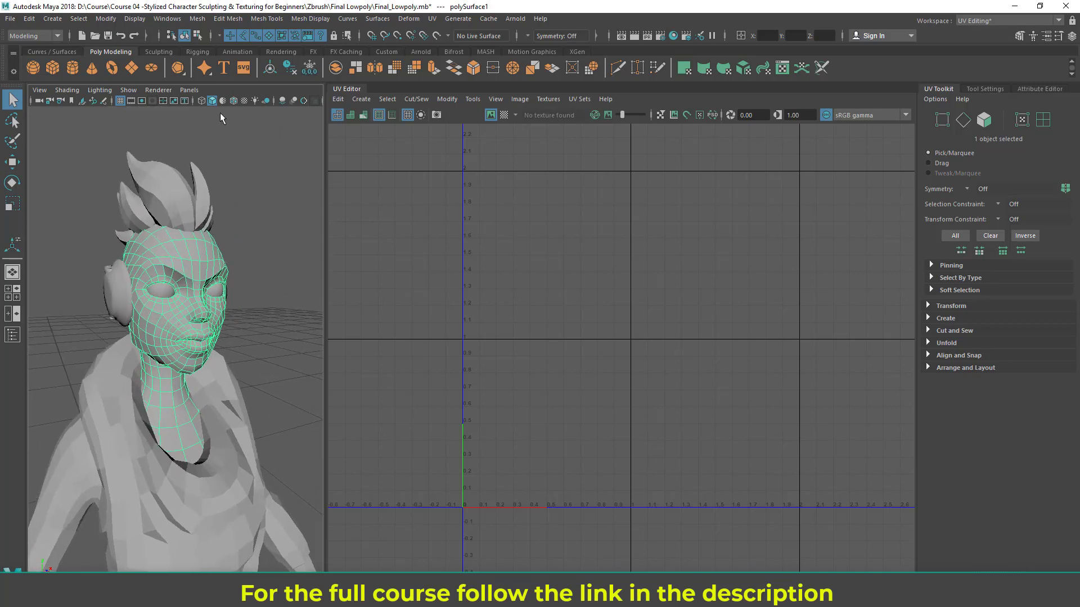
pyautogui.click(129, 90)
pyautogui.moveTo(140, 112)
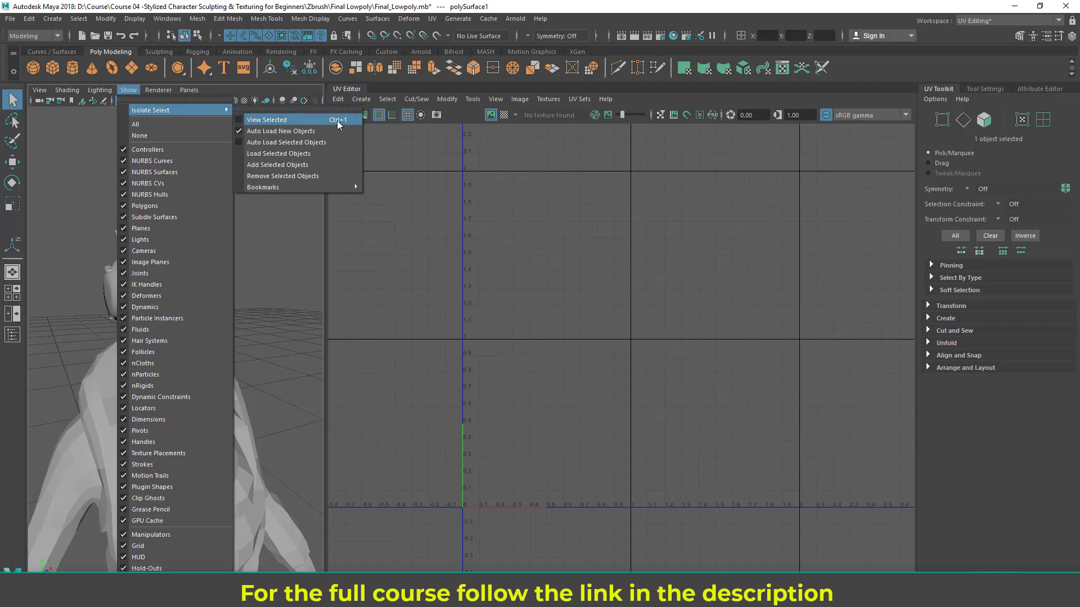
pyautogui.click(285, 119)
pyautogui.click(267, 314)
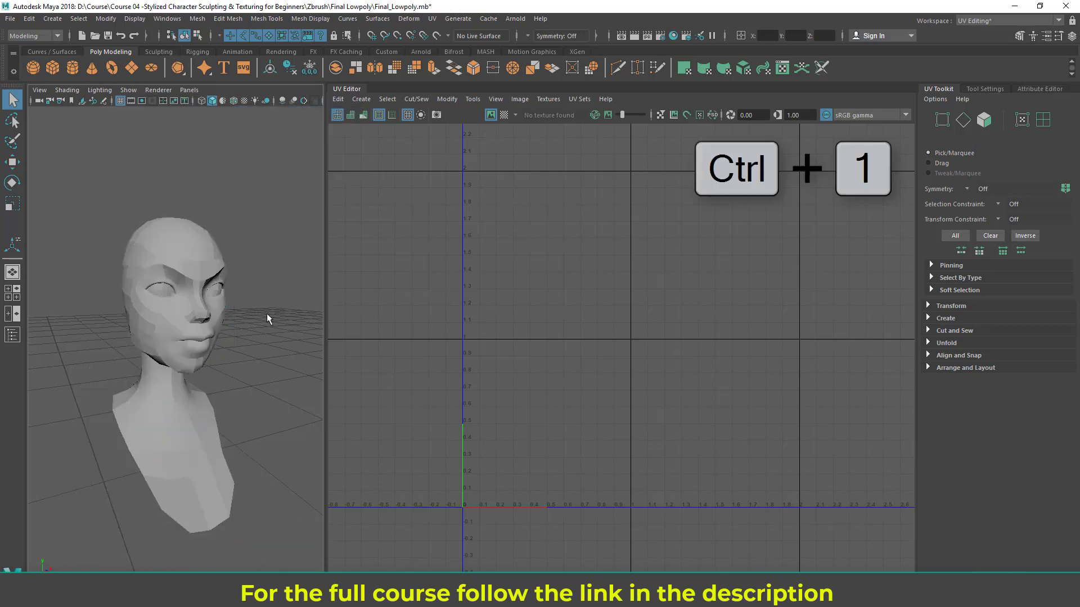
pyautogui.keyDown('alt'); pyautogui.moveTo(258, 301); pyautogui.dragTo(245, 264); pyautogui.keyUp('alt')
pyautogui.click(177, 214)
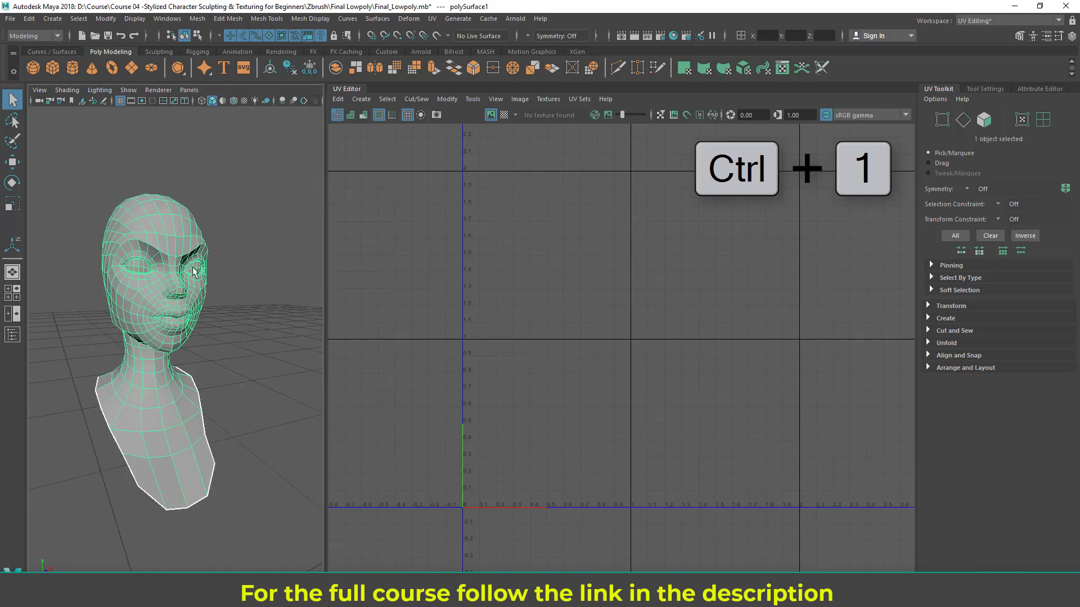
# Step: Examine the topology of the isolated head and neck mesh from the side and the front
pyautogui.keyDown('alt'); pyautogui.moveTo(177, 215); pyautogui.dragTo(169, 275); pyautogui.keyUp('alt')
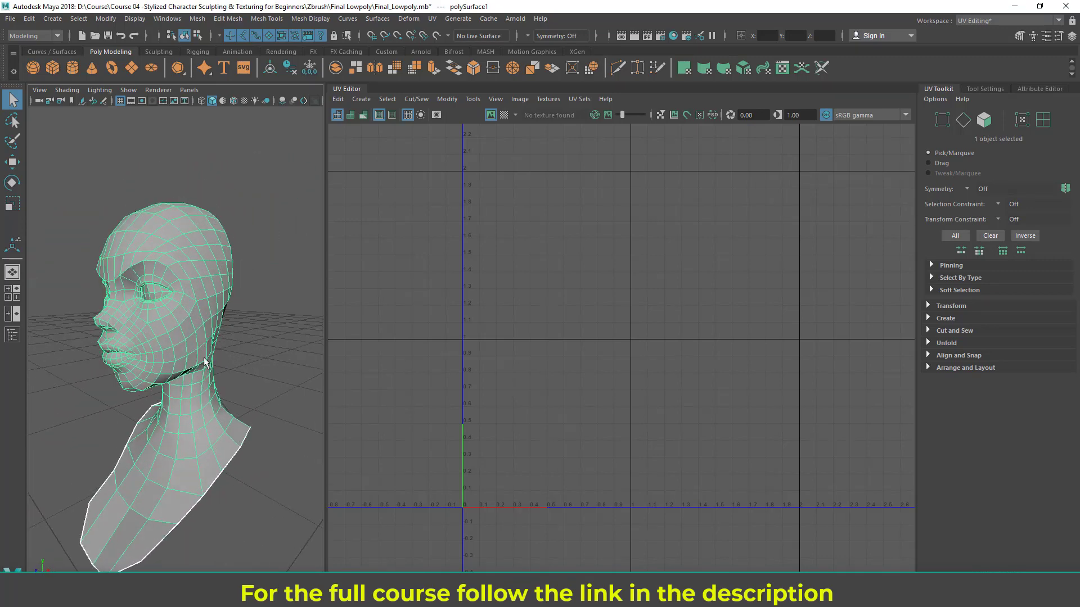
pyautogui.keyDown('alt'); pyautogui.moveTo(134, 342); pyautogui.dragTo(190, 289); pyautogui.keyUp('alt')
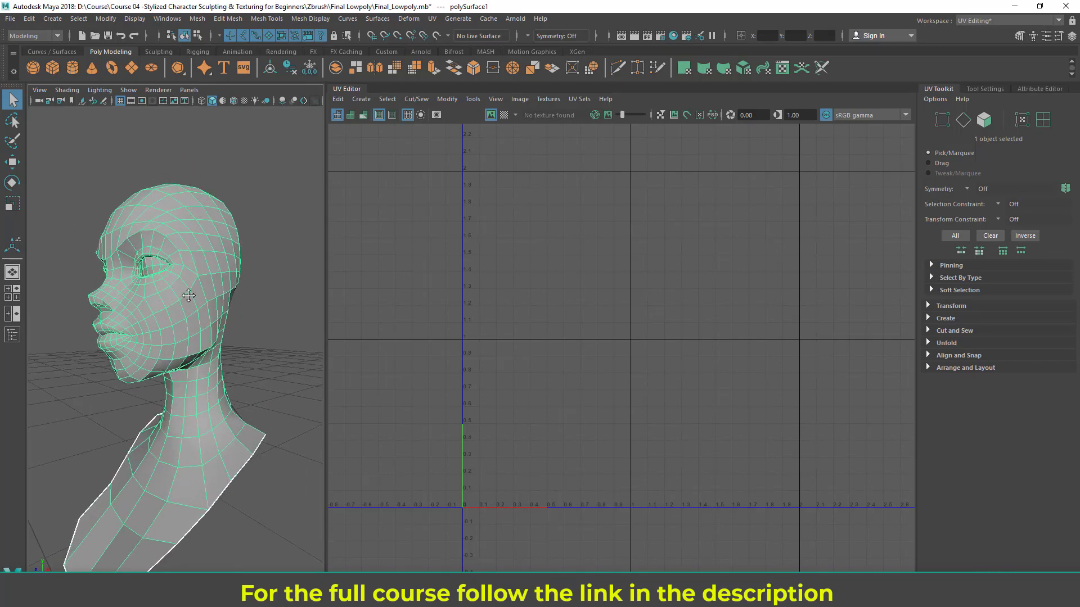
pyautogui.keyDown('alt'); pyautogui.moveTo(189, 296); pyautogui.dragTo(180, 301, button='middle'); pyautogui.keyUp('alt')
pyautogui.scroll(-5, 209, 358)
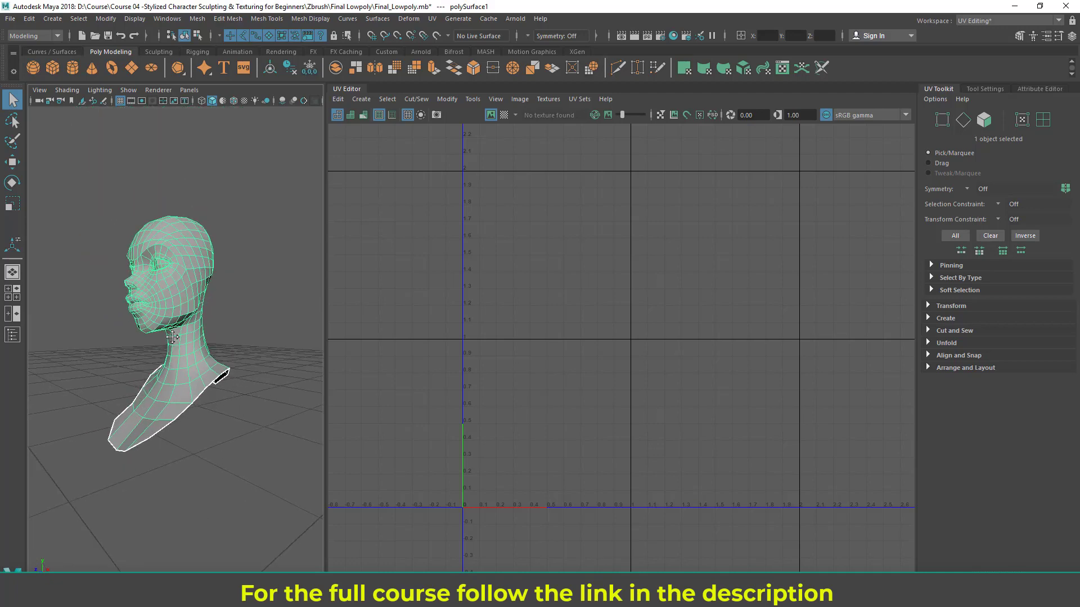
pyautogui.keyDown('alt'); pyautogui.moveTo(191, 287); pyautogui.dragTo(120, 292); pyautogui.keyUp('alt')
pyautogui.keyDown('alt'); pyautogui.moveTo(119, 293); pyautogui.dragTo(149, 282, button='middle'); pyautogui.keyUp('alt')
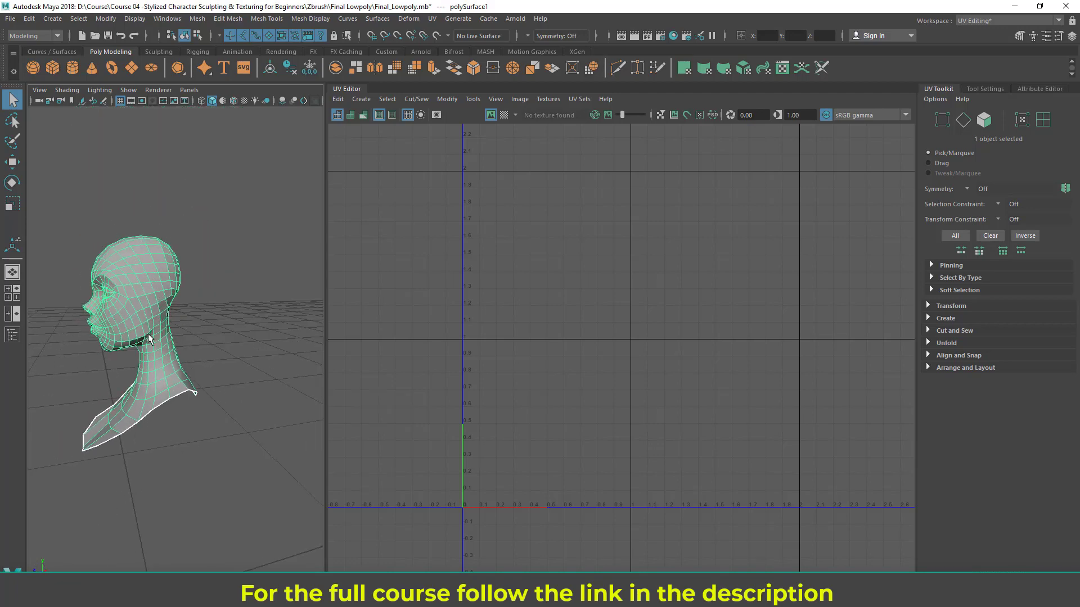
pyautogui.keyDown('alt'); pyautogui.moveTo(150, 391); pyautogui.dragTo(119, 330); pyautogui.keyUp('alt')
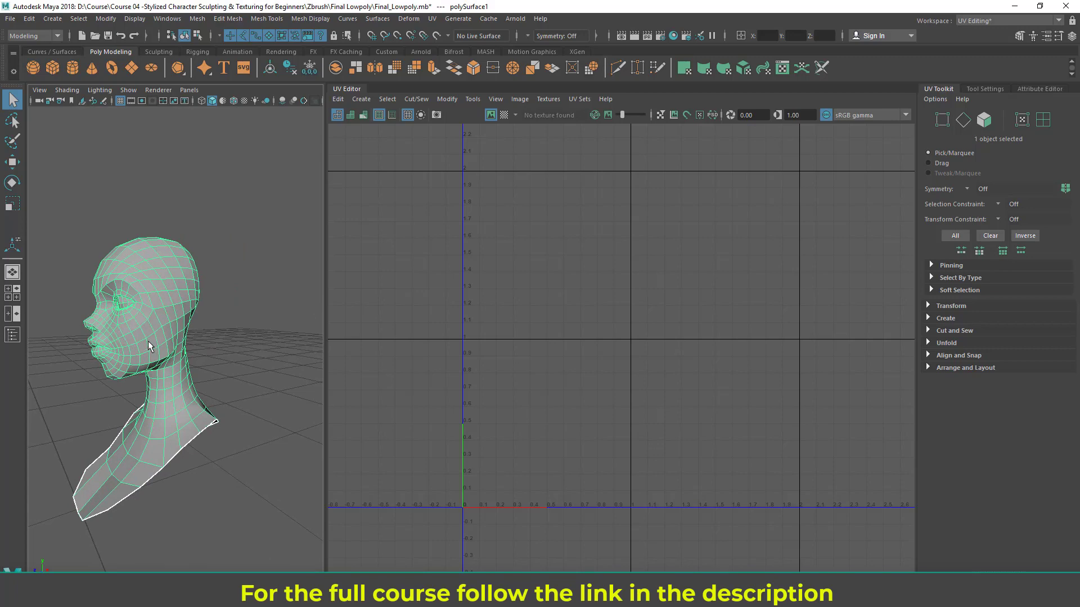
pyautogui.keyDown('alt'); pyautogui.moveTo(213, 340); pyautogui.dragTo(168, 306); pyautogui.keyUp('alt')
pyautogui.scroll(-3, 172, 359)
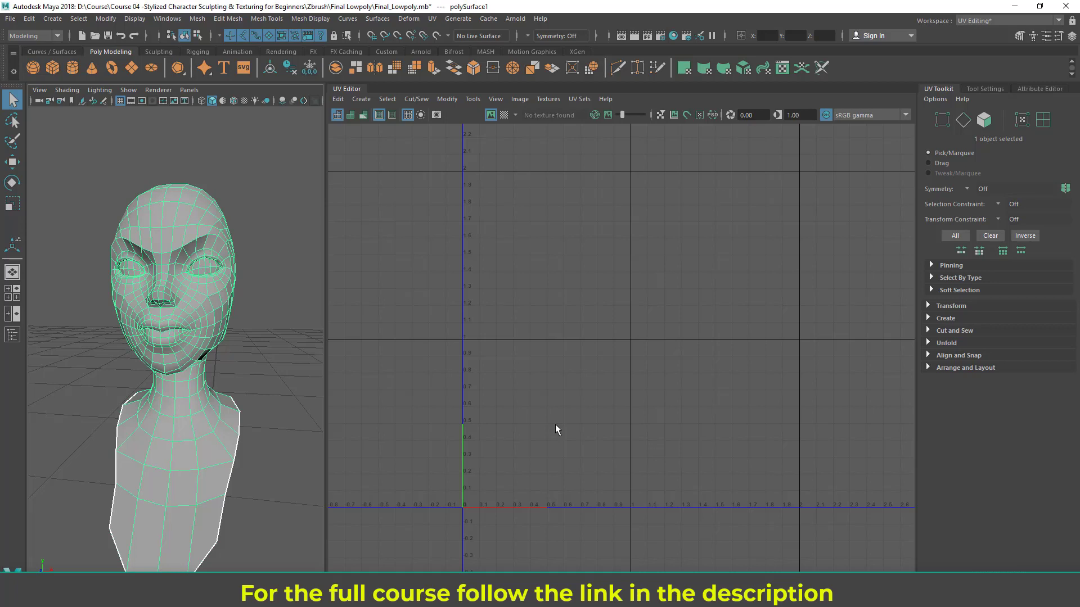
# Step: Try an Automatic UV projection on the head mesh and examine the resulting UV shells
pyautogui.click(432, 19)
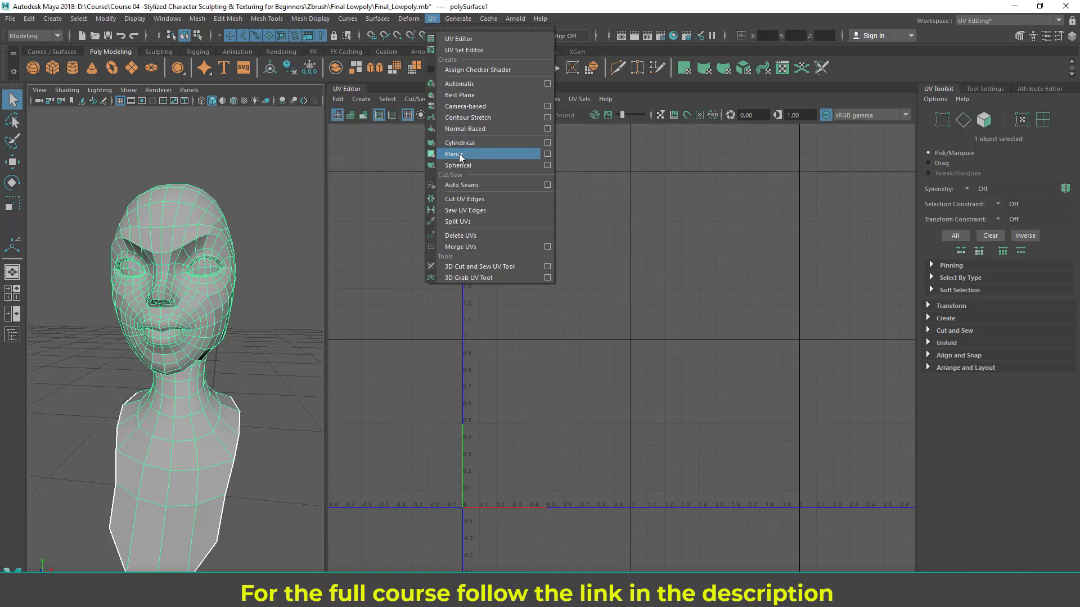
pyautogui.click(468, 89)
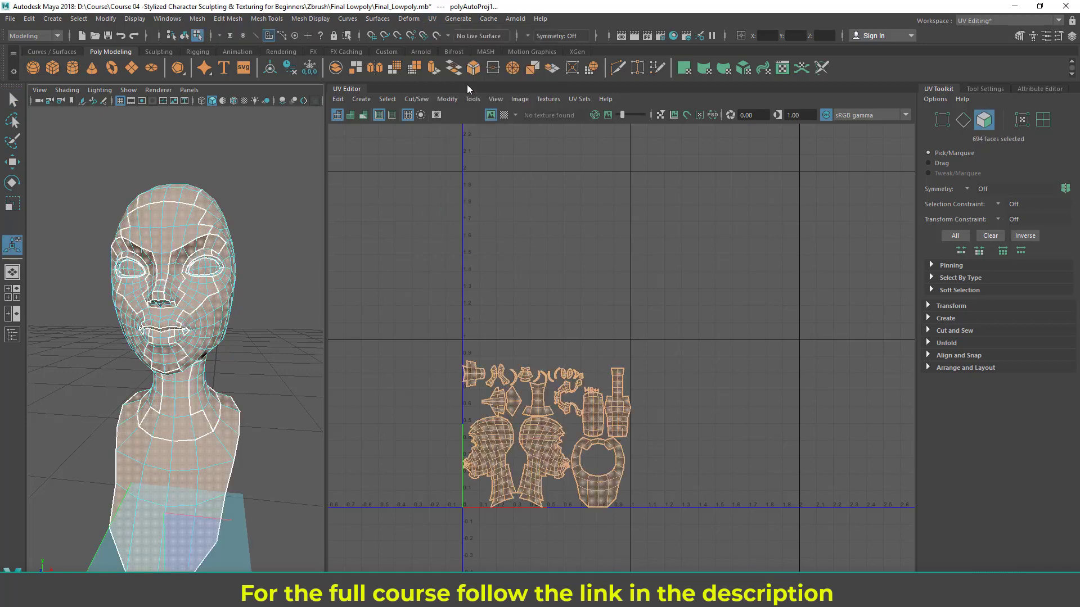
pyautogui.scroll(4, 546, 353)
pyautogui.keyDown('alt'); pyautogui.moveTo(546, 353); pyautogui.dragTo(544, 365, button='middle'); pyautogui.keyUp('alt')
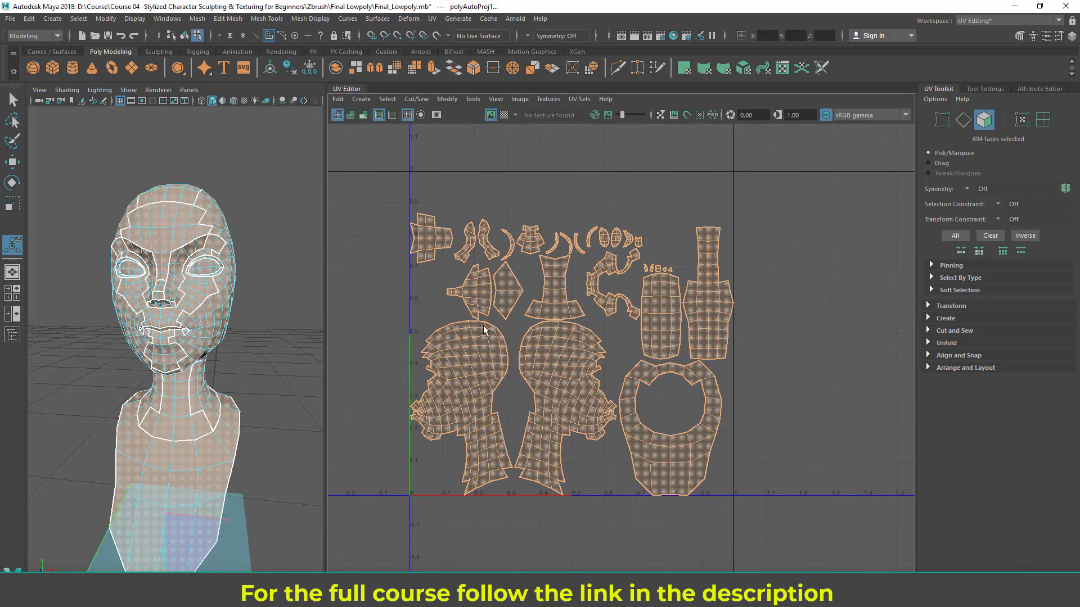
pyautogui.scroll(1, 482, 324)
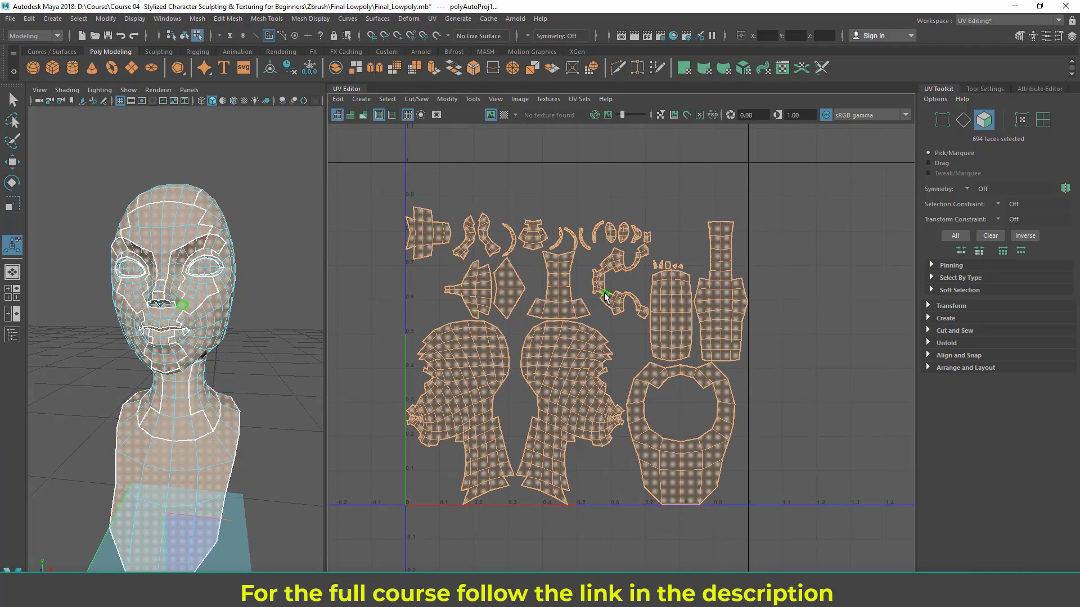
pyautogui.scroll(4, 605, 297)
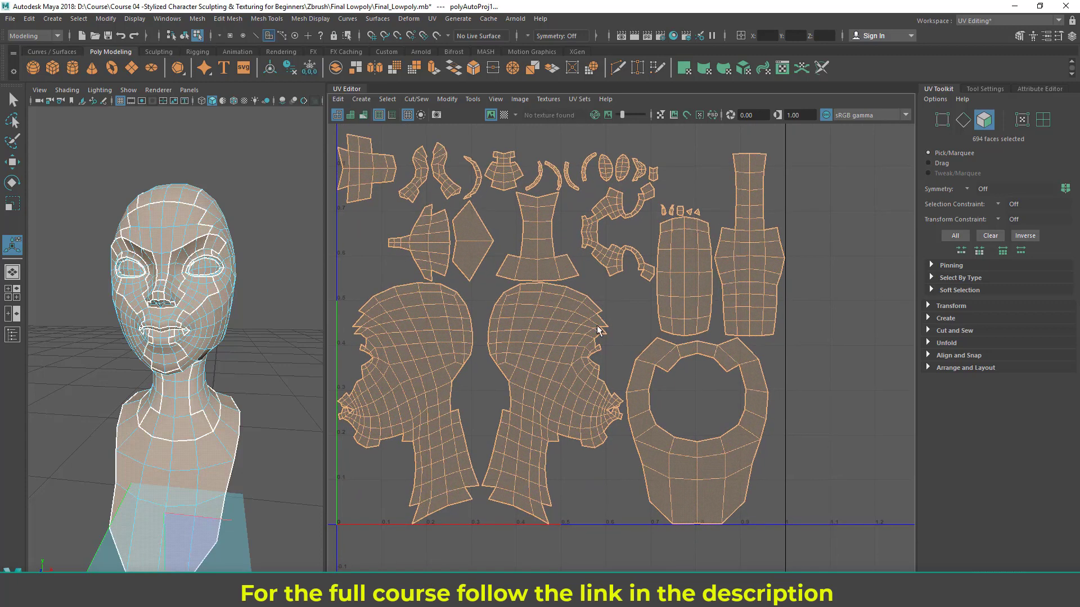
pyautogui.keyDown('alt'); pyautogui.moveTo(614, 317); pyautogui.dragTo(606, 351, button='middle'); pyautogui.keyUp('alt')
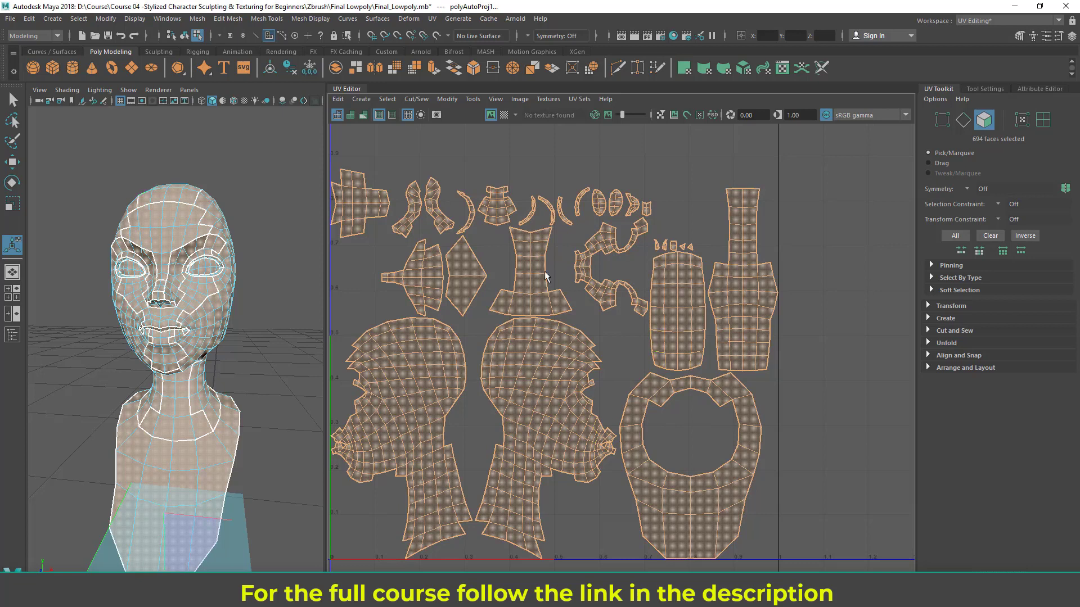
pyautogui.press('F8')
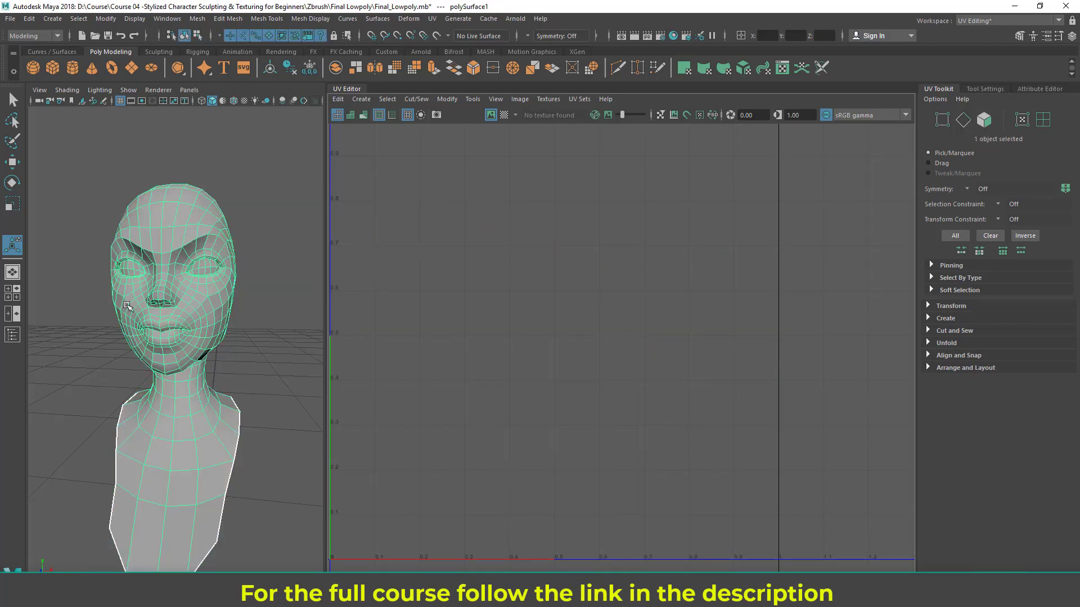
# Step: Try a Planar UV projection on the head mesh and inspect its projection plane and UV layout
pyautogui.click(431, 18)
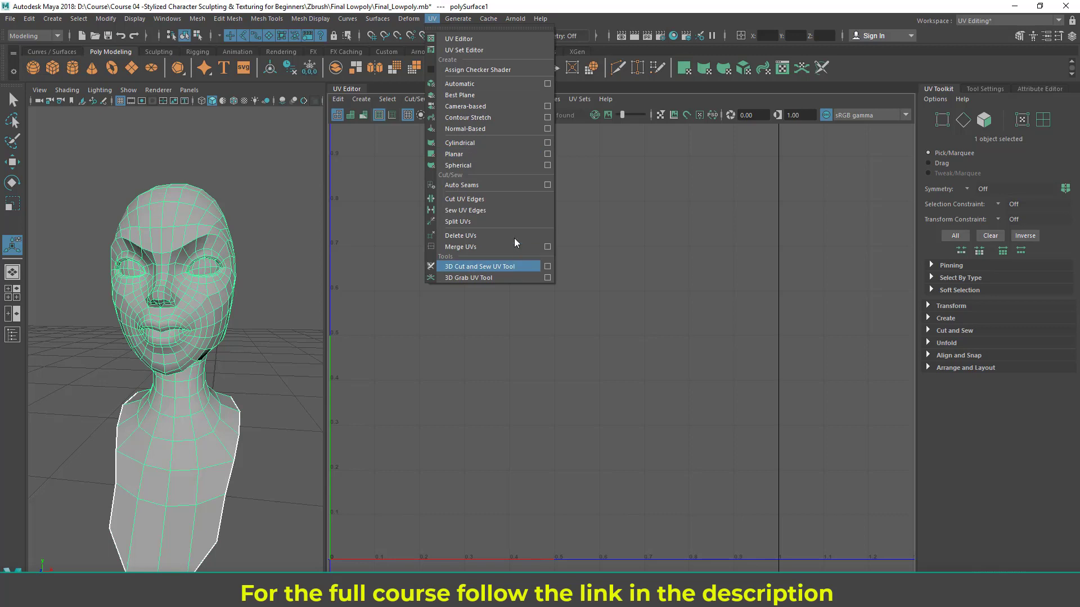
pyautogui.click(468, 153)
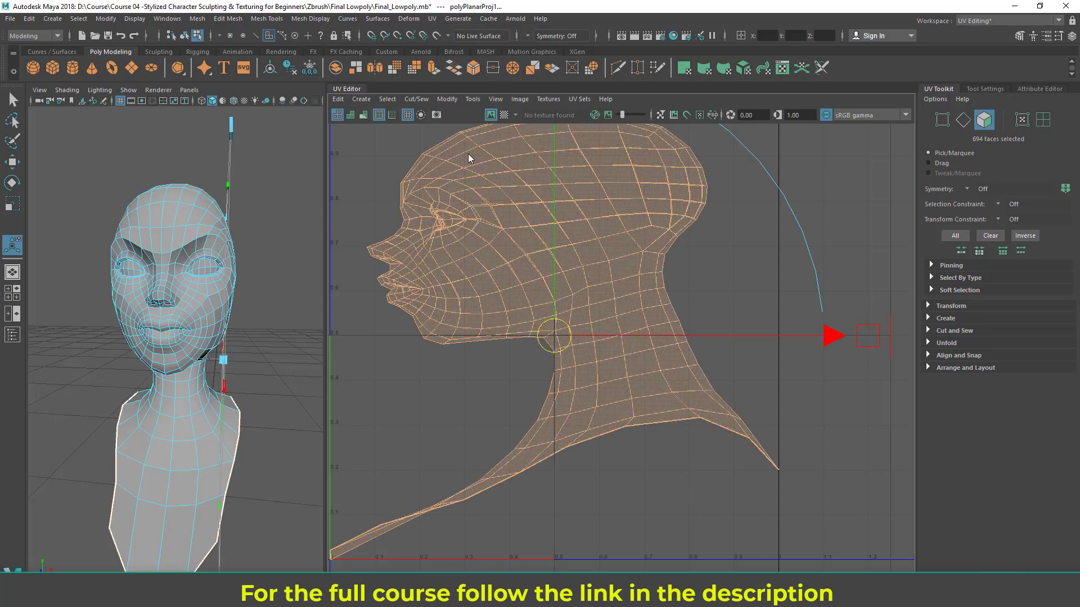
pyautogui.scroll(-3, 516, 376)
pyautogui.keyDown('alt'); pyautogui.moveTo(225, 384); pyautogui.dragTo(246, 415); pyautogui.keyUp('alt')
pyautogui.scroll(-6, 186, 378)
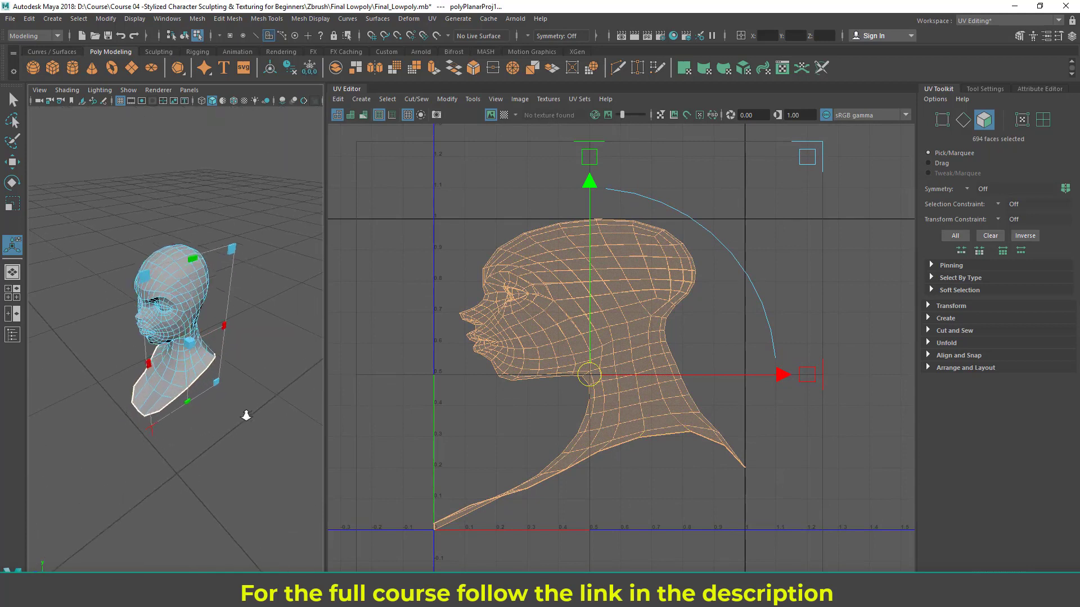
pyautogui.scroll(2, 245, 415)
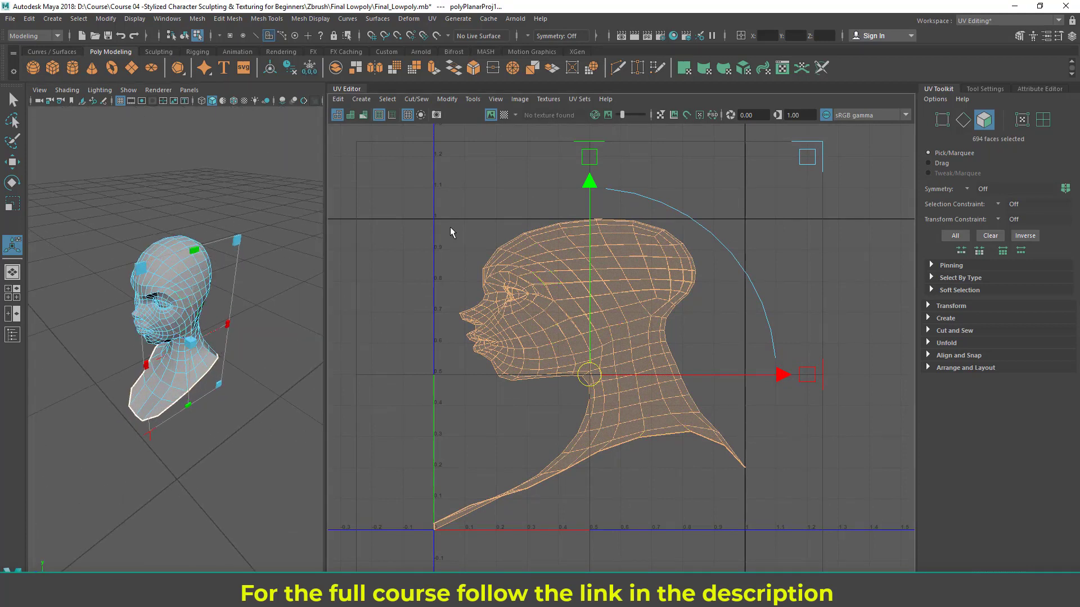
pyautogui.press('F8')
pyautogui.press('f')
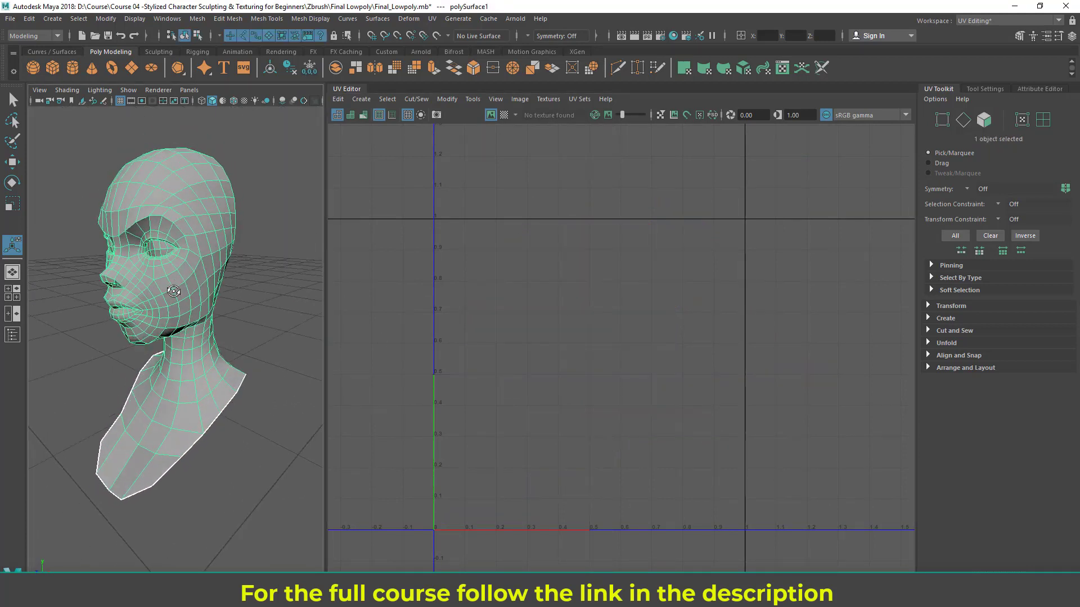
pyautogui.keyDown('alt'); pyautogui.moveTo(173, 290); pyautogui.dragTo(179, 286); pyautogui.keyUp('alt')
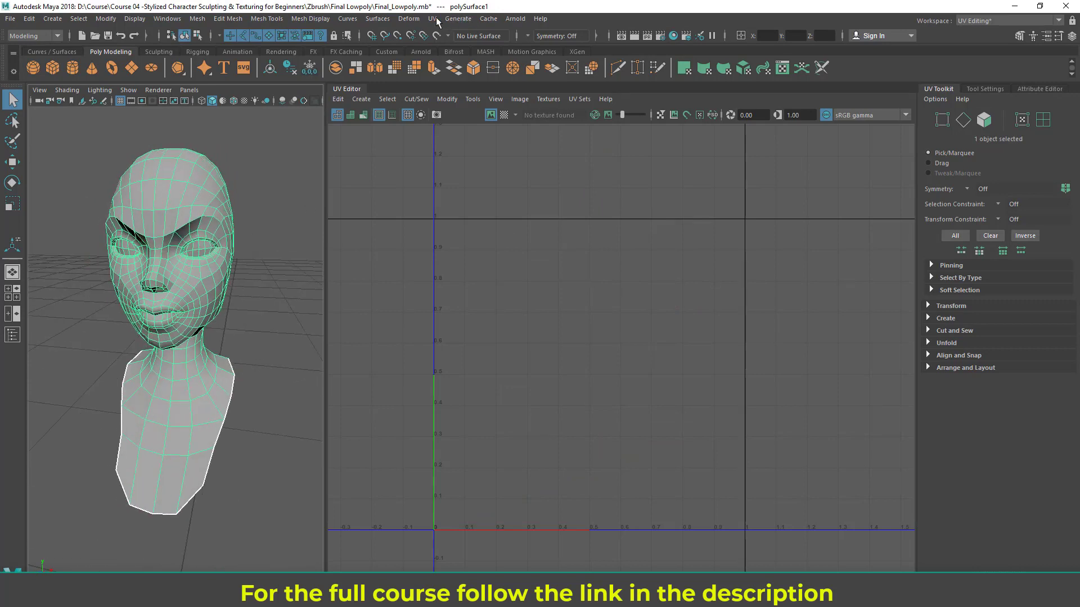
pyautogui.click(432, 18)
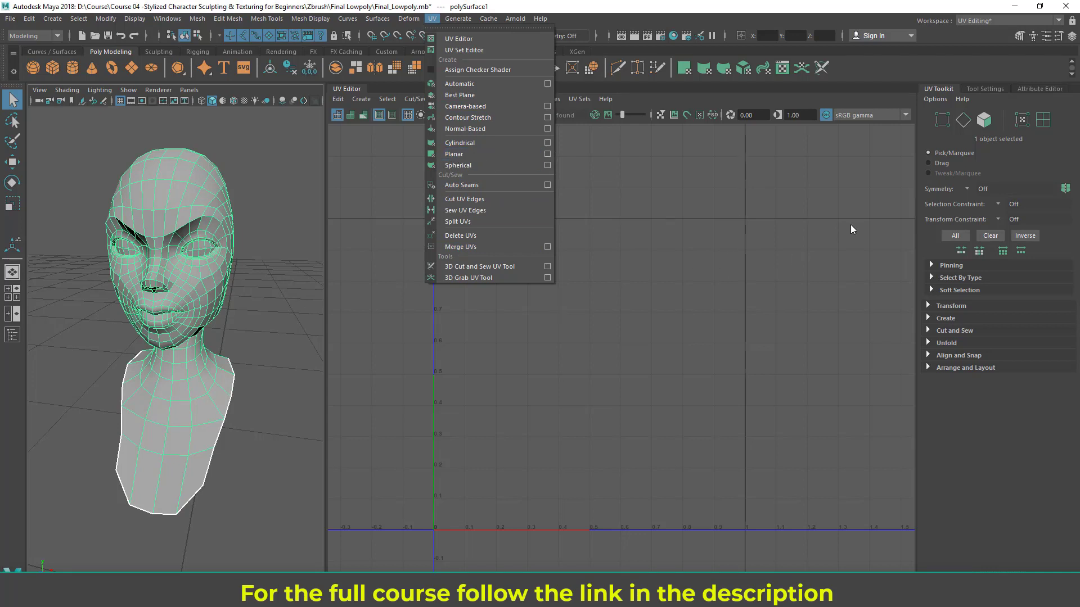
pyautogui.click(623, 220)
pyautogui.keyDown('alt'); pyautogui.moveTo(225, 263); pyautogui.dragTo(239, 243); pyautogui.keyUp('alt')
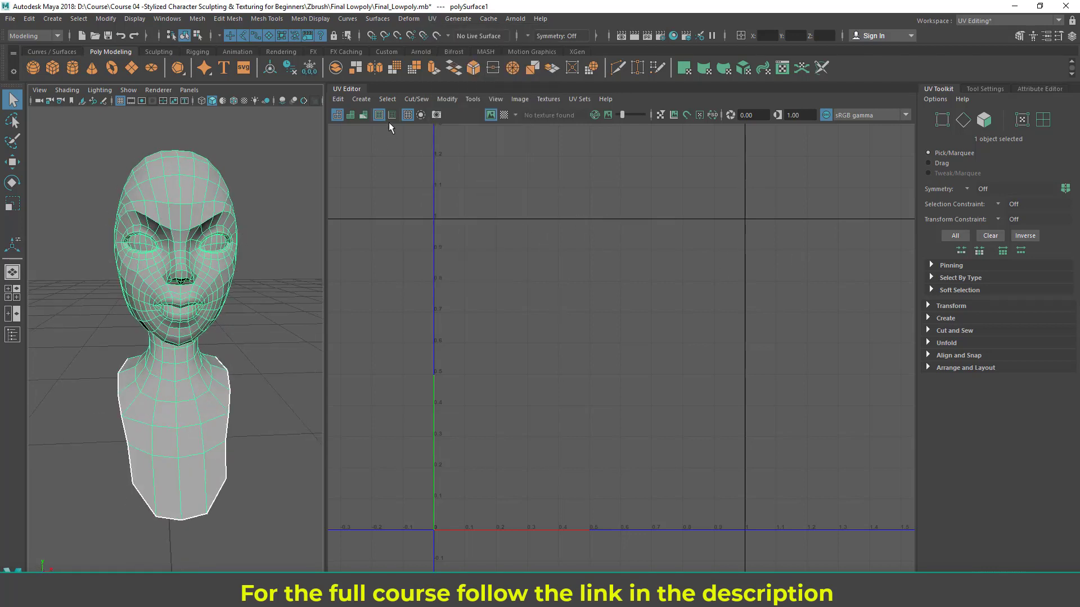
pyautogui.click(361, 99)
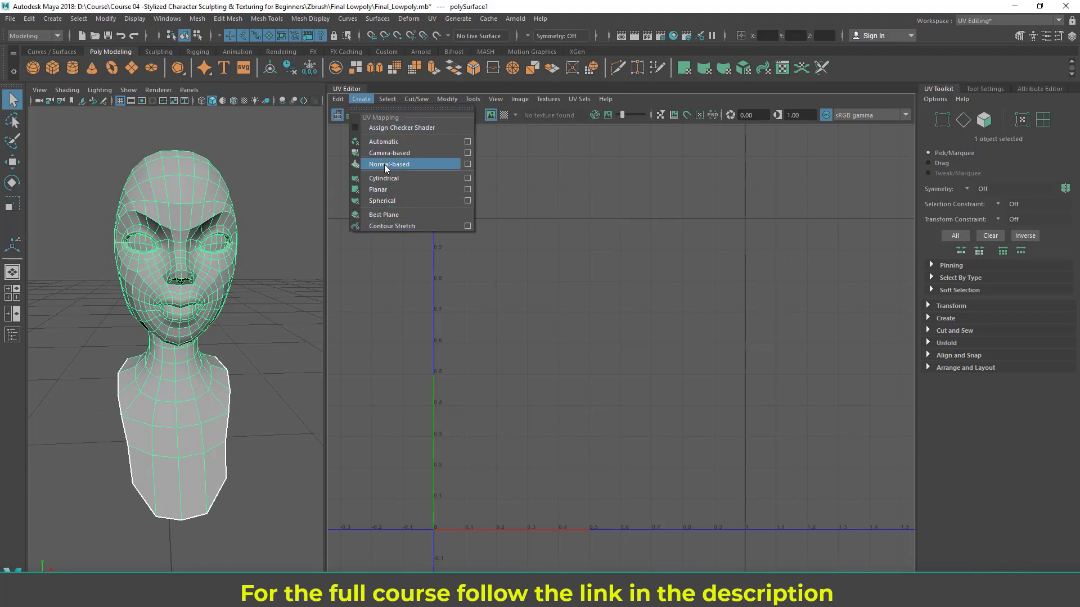
pyautogui.click(642, 242)
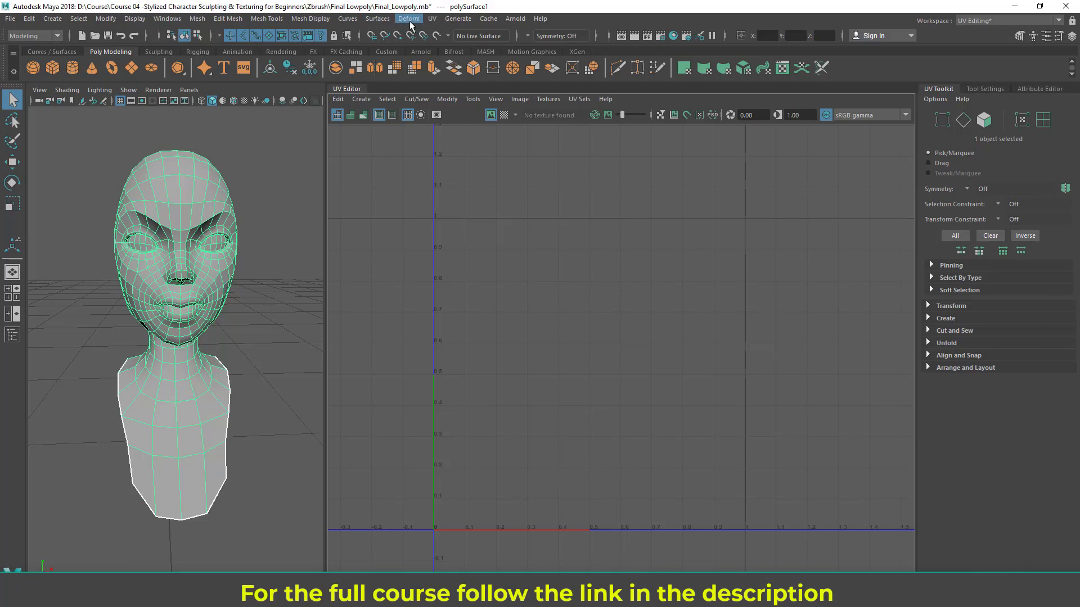
pyautogui.click(431, 20)
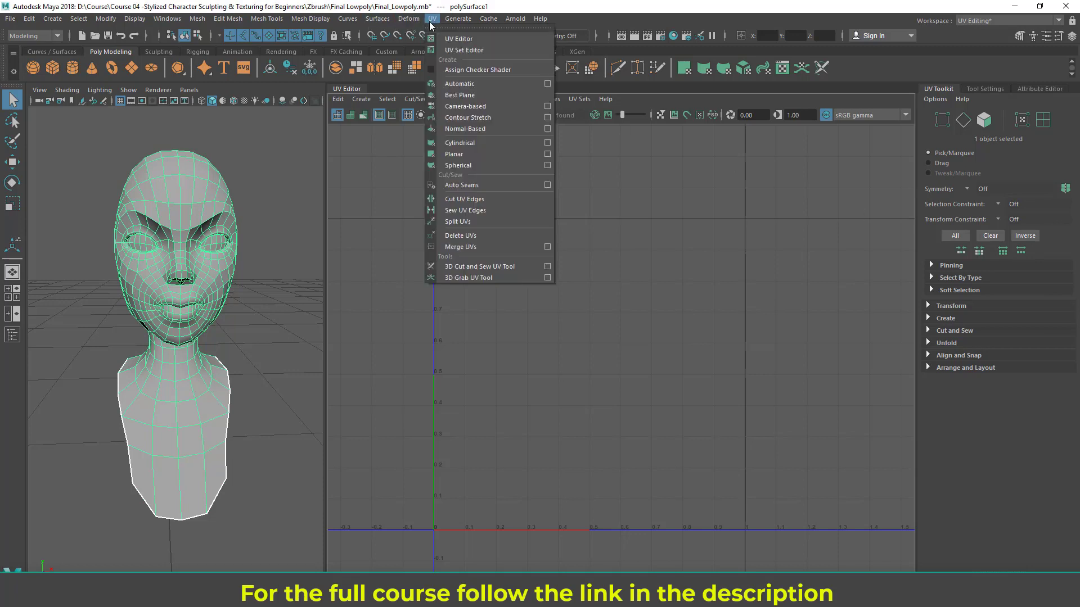
pyautogui.click(639, 249)
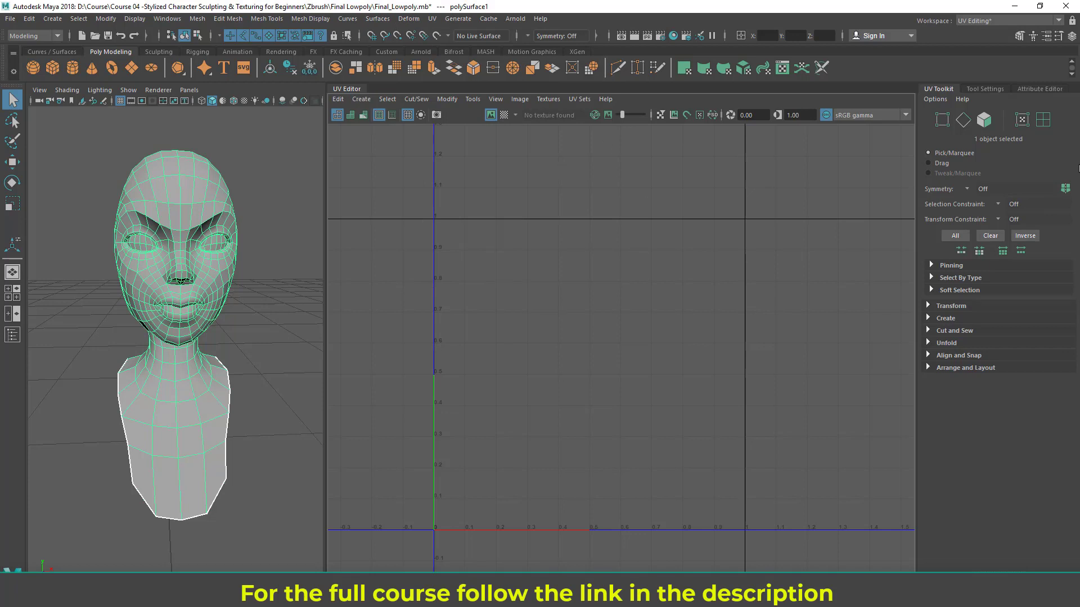
pyautogui.click(362, 101)
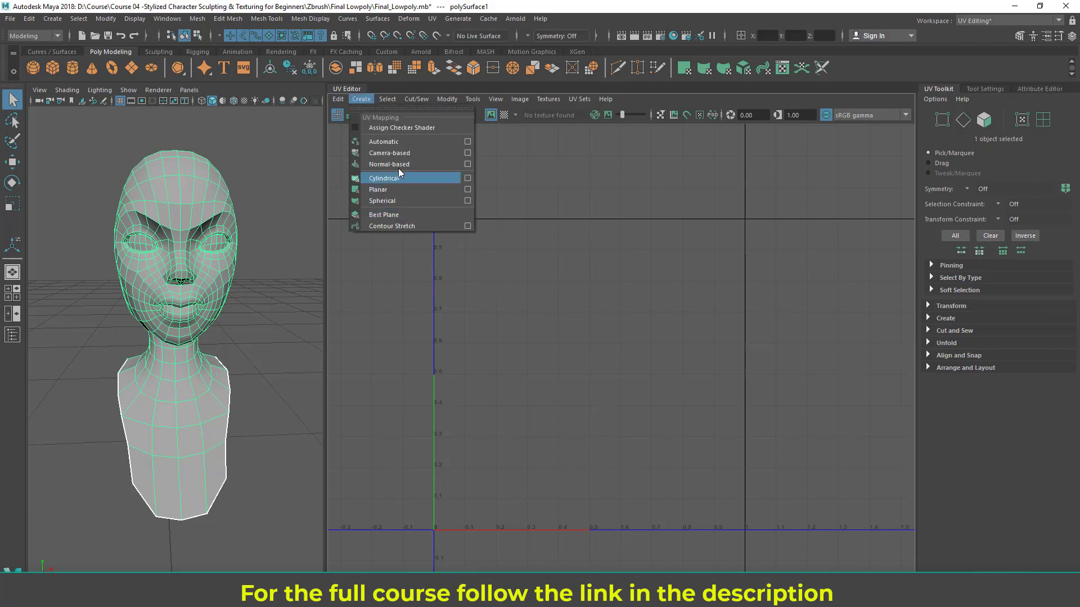
pyautogui.click(707, 310)
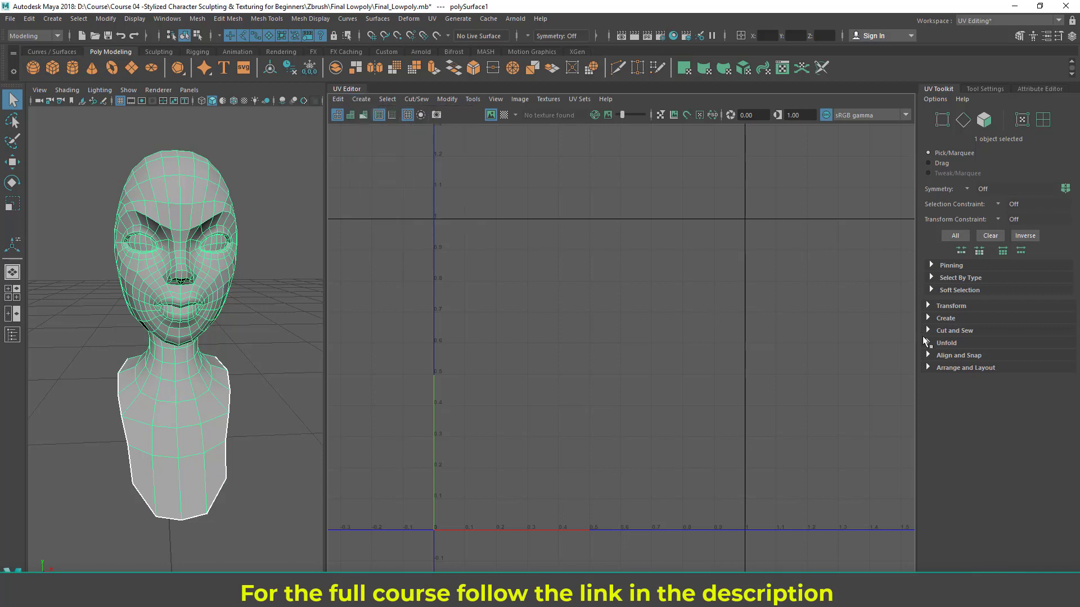
# Step: Expand the UV Toolkit's Create commands and bring the selected head mesh closer for UV projection
pyautogui.click(929, 318)
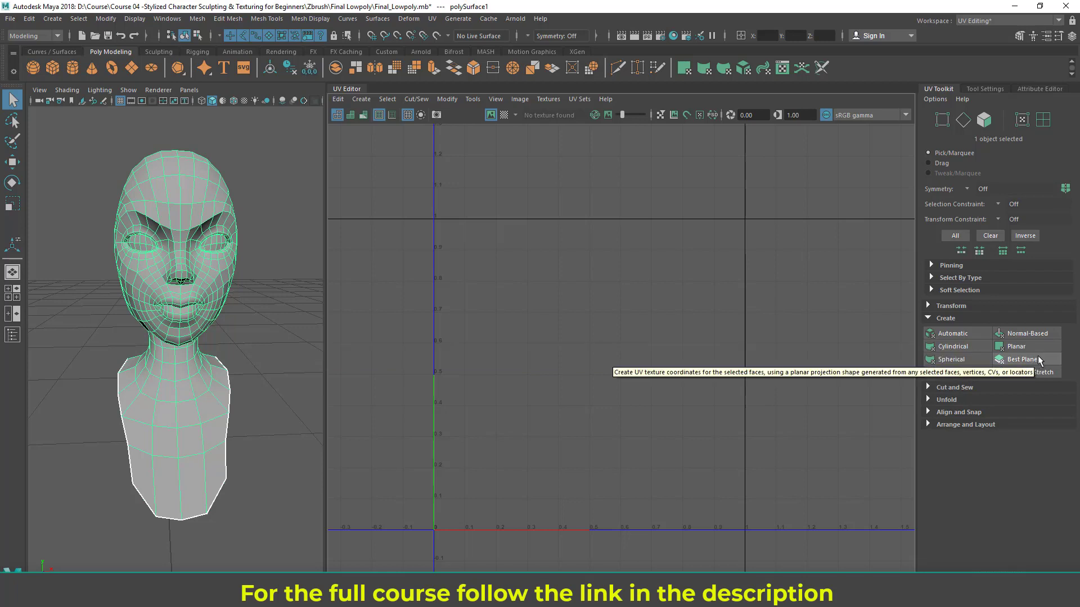
pyautogui.keyDown('alt'); pyautogui.moveTo(223, 318); pyautogui.dragTo(268, 322, button='middle'); pyautogui.keyUp('alt')
pyautogui.scroll(3, 269, 322)
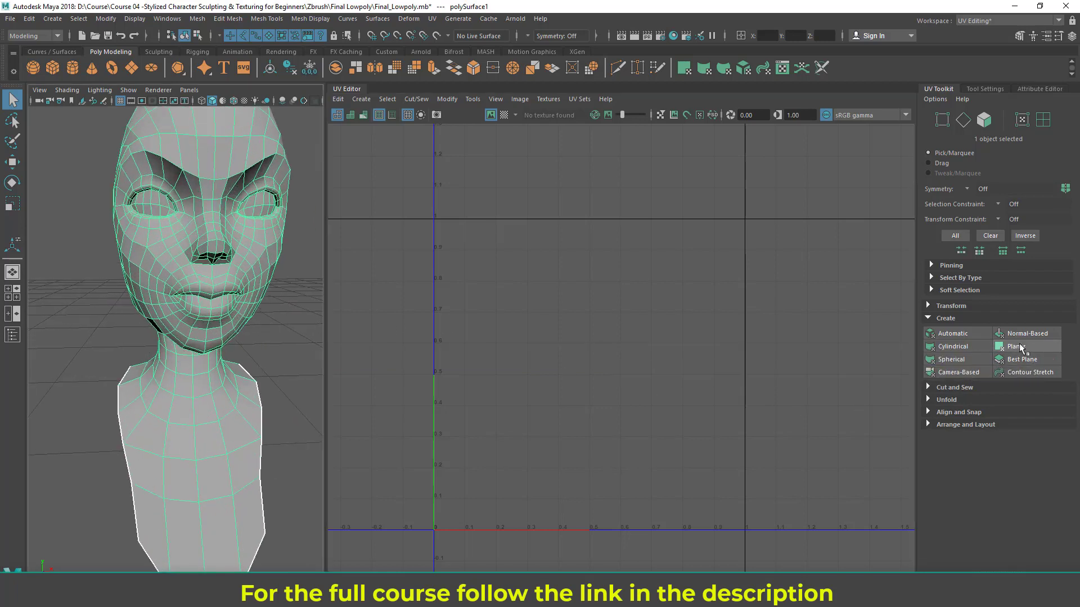
pyautogui.keyDown('alt'); pyautogui.moveTo(487, 341); pyautogui.dragTo(492, 351, button='middle'); pyautogui.keyUp('alt')
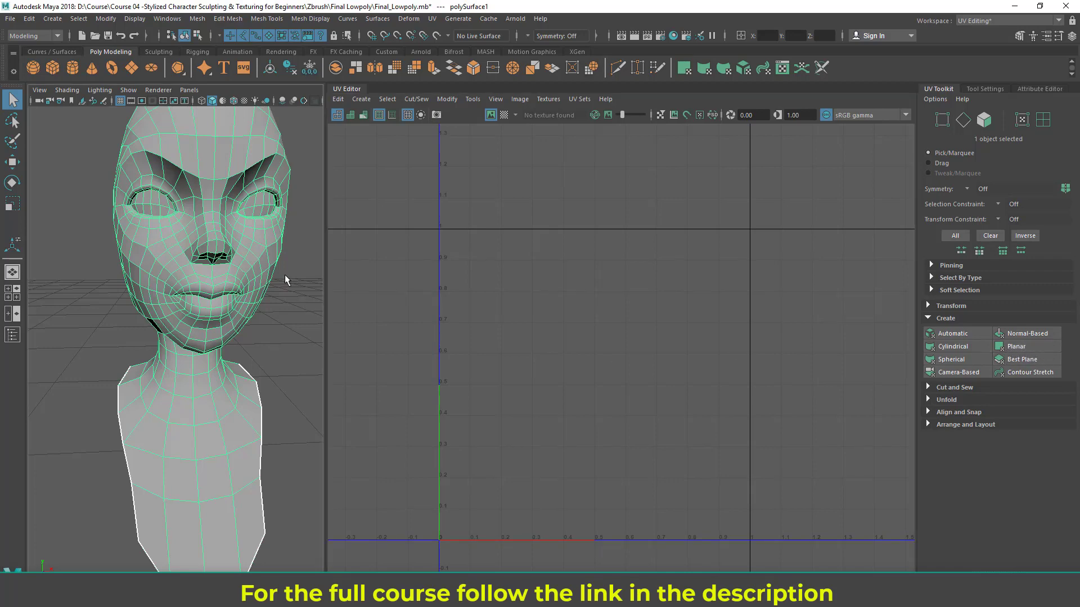
# Step: Examine the selected head and neck mesh from the front, the side and above to judge projection directions
pyautogui.moveTo(285, 274)
pyautogui.keyDown('alt'); pyautogui.mouseDown()
pyautogui.moveTo(228, 269)
pyautogui.moveTo(290, 276)
pyautogui.mouseUp(); pyautogui.keyUp('alt')
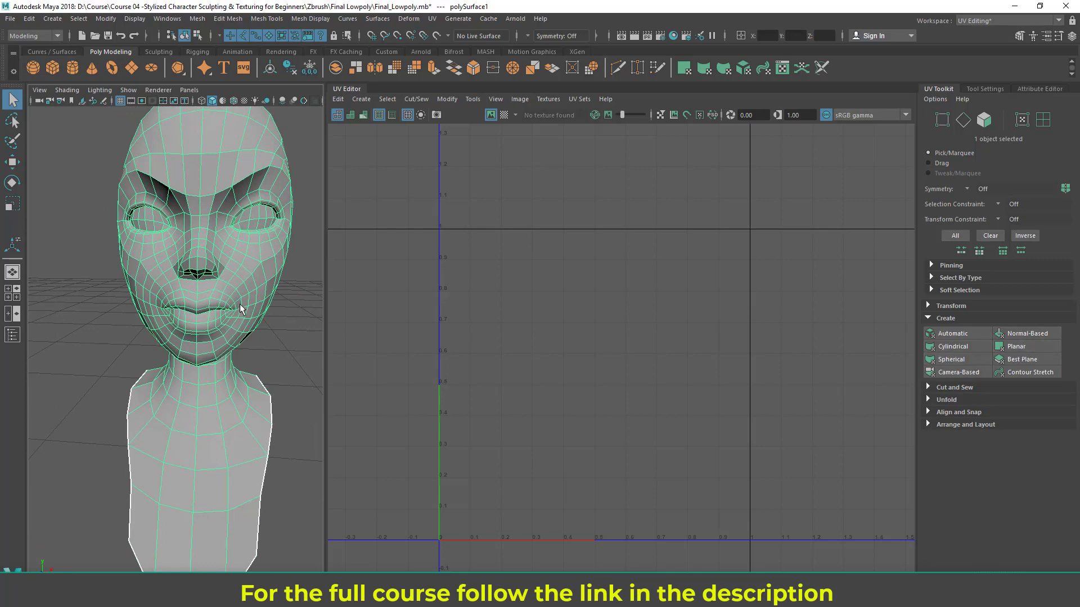
pyautogui.keyDown('alt'); pyautogui.moveTo(240, 308); pyautogui.dragTo(290, 328); pyautogui.keyUp('alt')
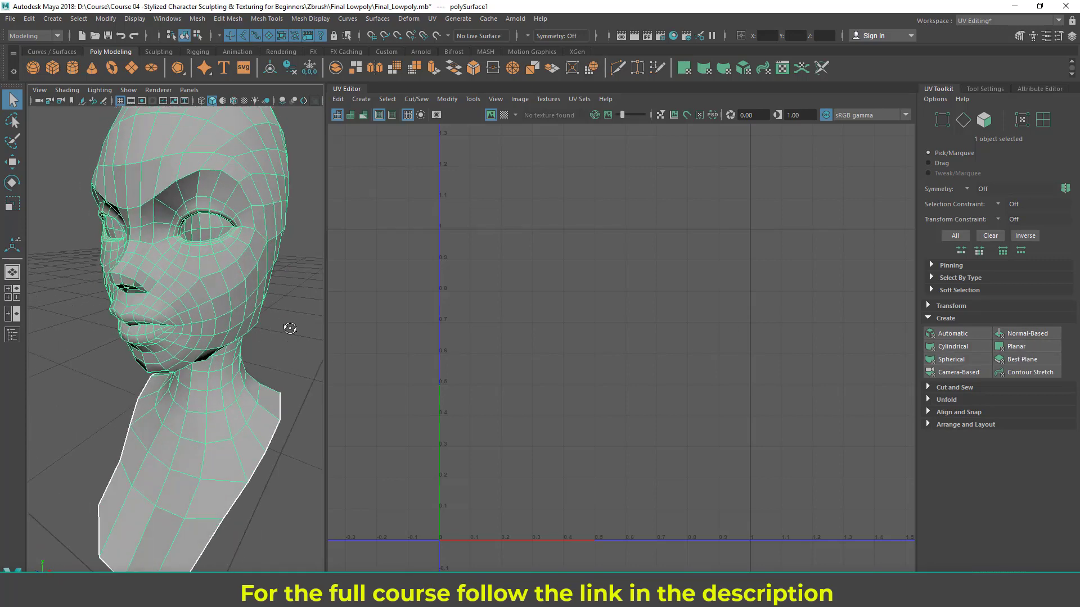
pyautogui.keyDown('alt'); pyautogui.moveTo(187, 283); pyautogui.dragTo(256, 298); pyautogui.keyUp('alt')
pyautogui.keyDown('alt'); pyautogui.moveTo(256, 298); pyautogui.dragTo(167, 327, button='right'); pyautogui.keyUp('alt')
pyautogui.keyDown('alt'); pyautogui.moveTo(154, 380); pyautogui.dragTo(113, 564); pyautogui.keyUp('alt')
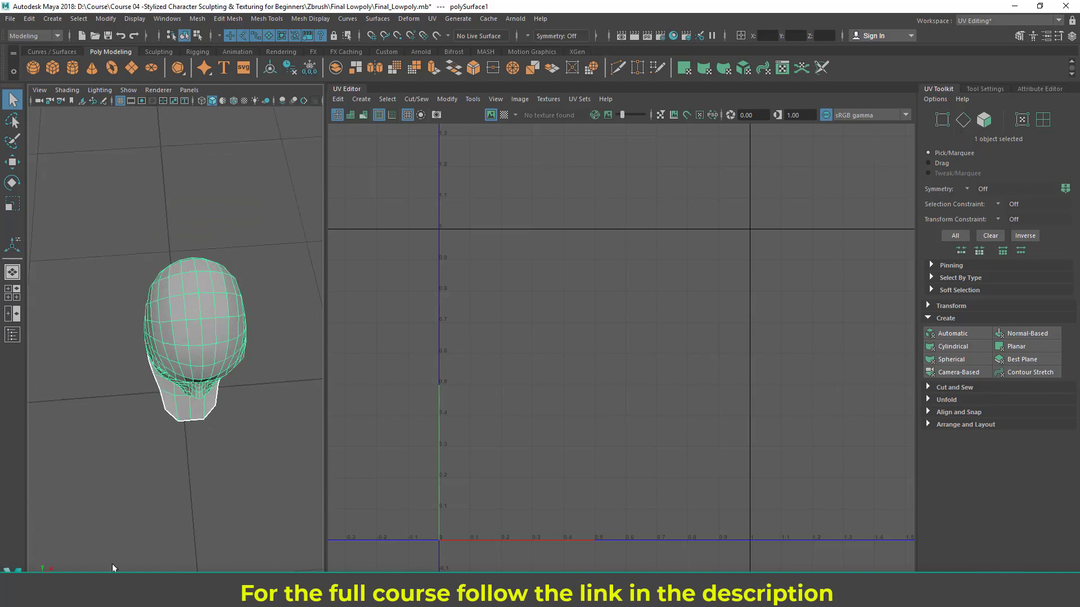
pyautogui.scroll(5, 159, 299)
pyautogui.moveTo(166, 282)
pyautogui.keyDown('alt'); pyautogui.mouseDown()
pyautogui.moveTo(161, 231)
pyautogui.moveTo(154, 285)
pyautogui.mouseUp(); pyautogui.keyUp('alt')
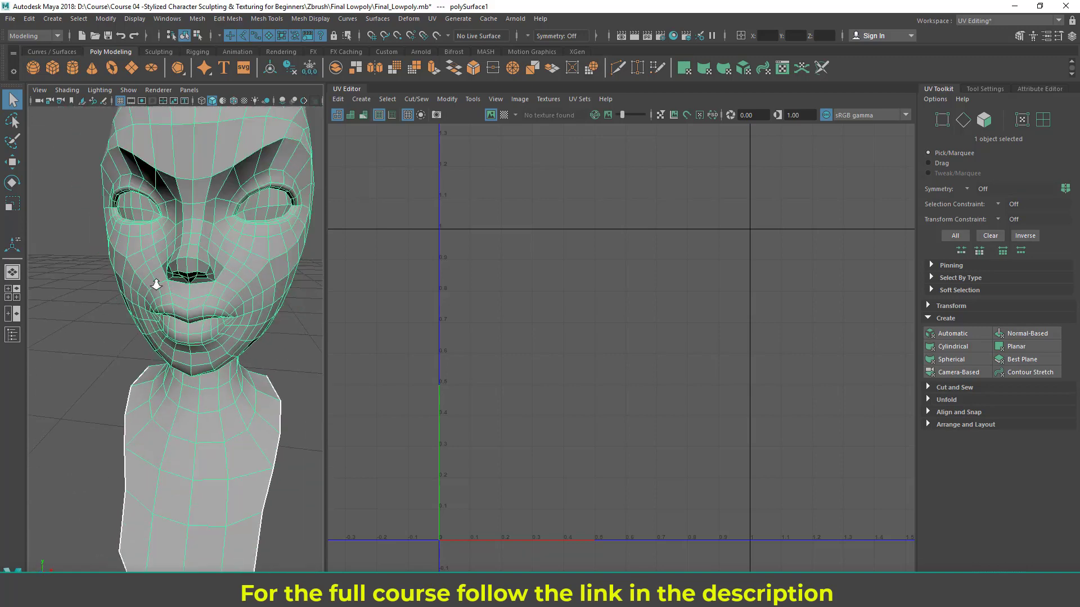
pyautogui.scroll(-2, 155, 283)
# Step: Review the axis and fit options for Planar mapping and close them without projecting
pyautogui.click(359, 99)
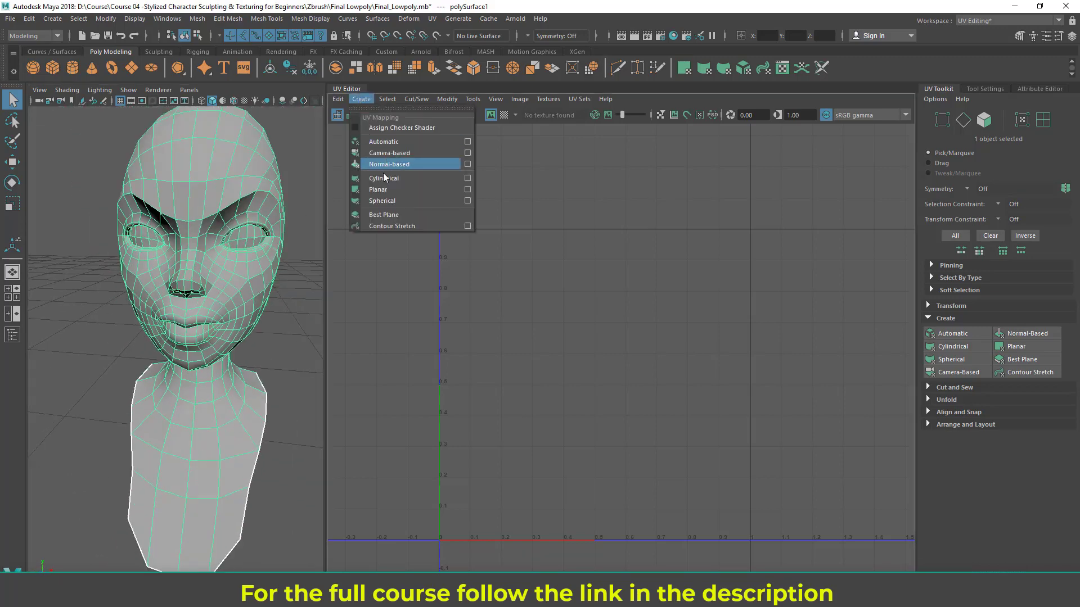
pyautogui.click(468, 190)
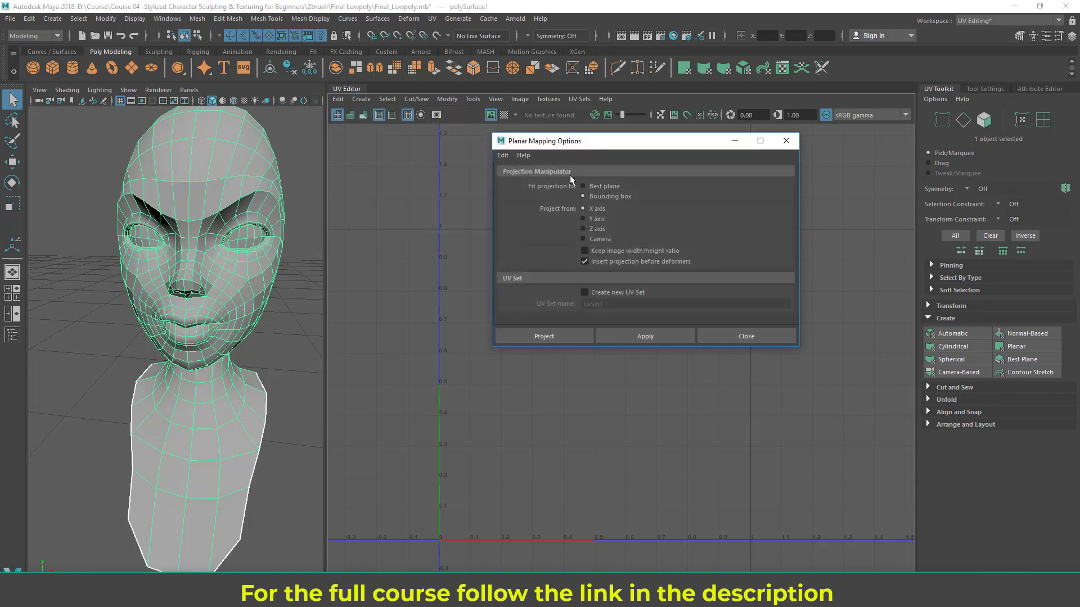
pyautogui.click(773, 339)
pyautogui.keyDown('alt'); pyautogui.moveTo(241, 337); pyautogui.dragTo(231, 315); pyautogui.keyUp('alt')
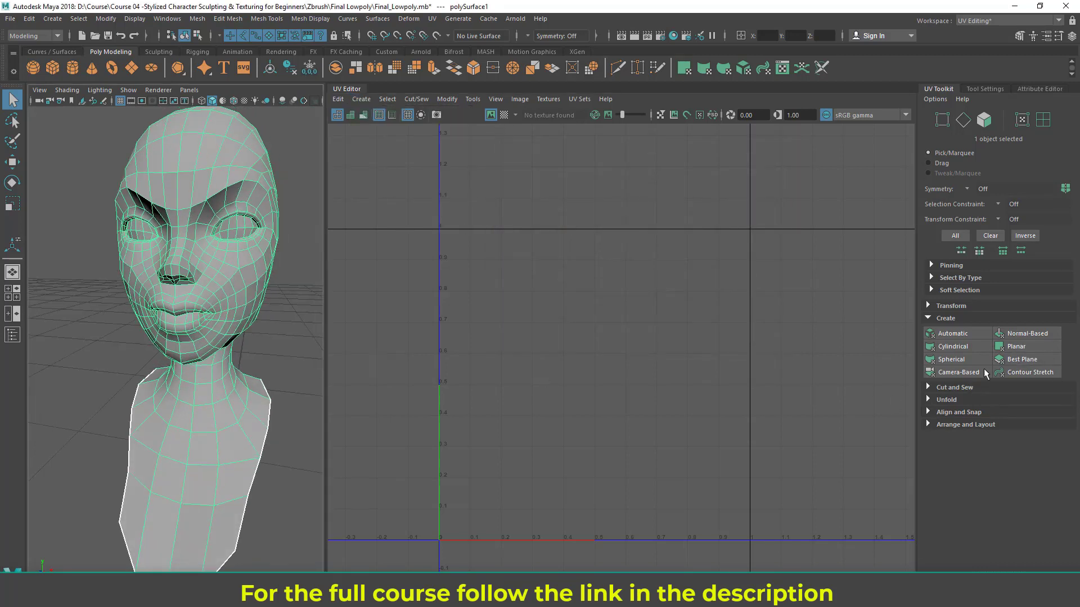
# Step: Try a Planar UV projection from the Z axis on the head mesh, inspect the layout, and undo it
pyautogui.click(1028, 347)
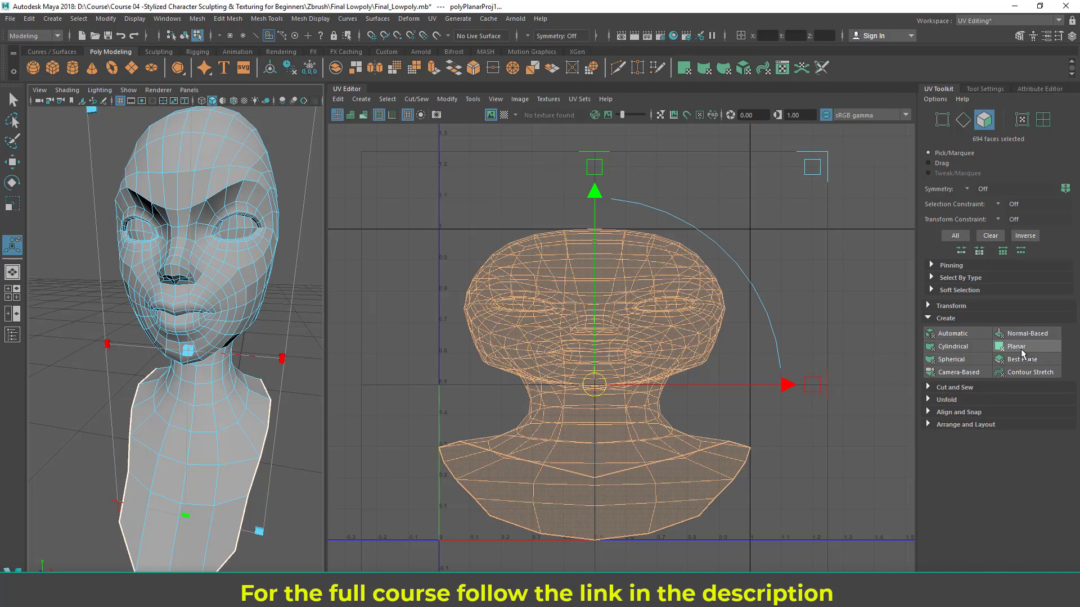
pyautogui.keyDown('alt'); pyautogui.moveTo(680, 362); pyautogui.dragTo(669, 355, button='middle'); pyautogui.keyUp('alt')
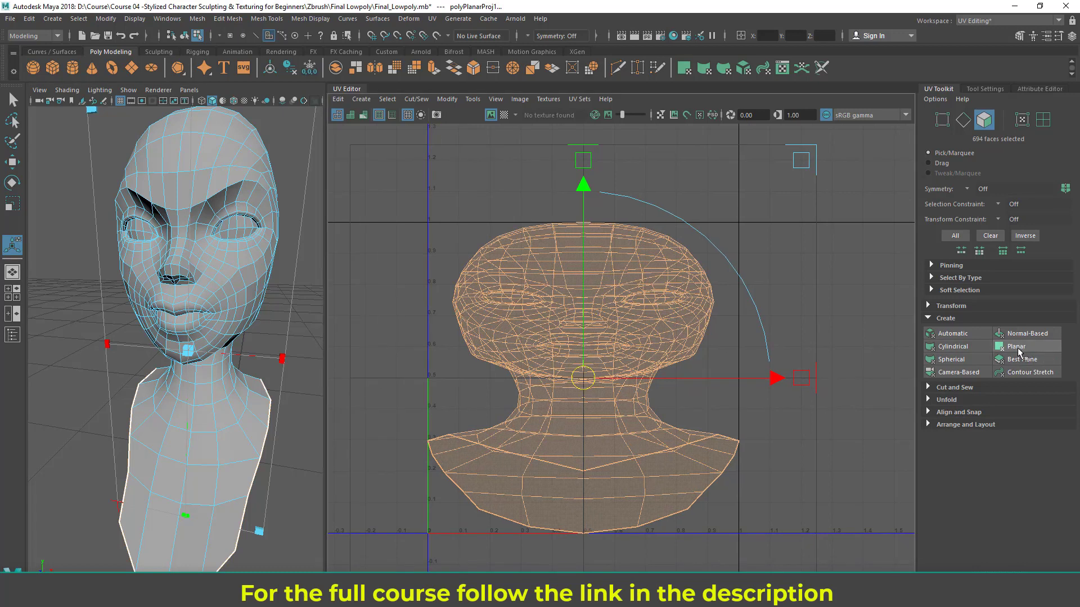
pyautogui.press('F8')
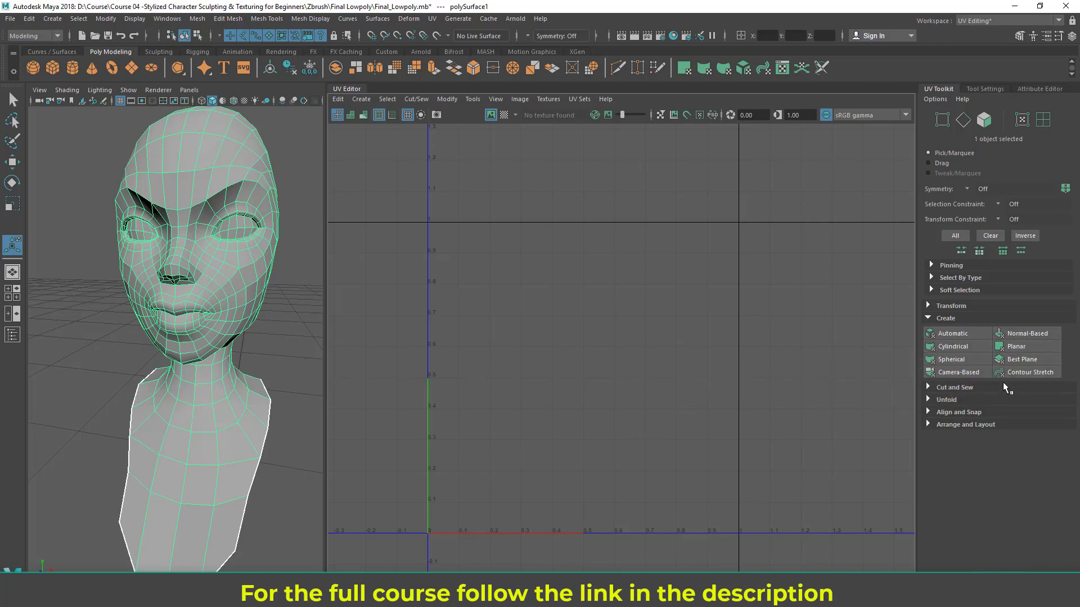
pyautogui.click(1016, 346)
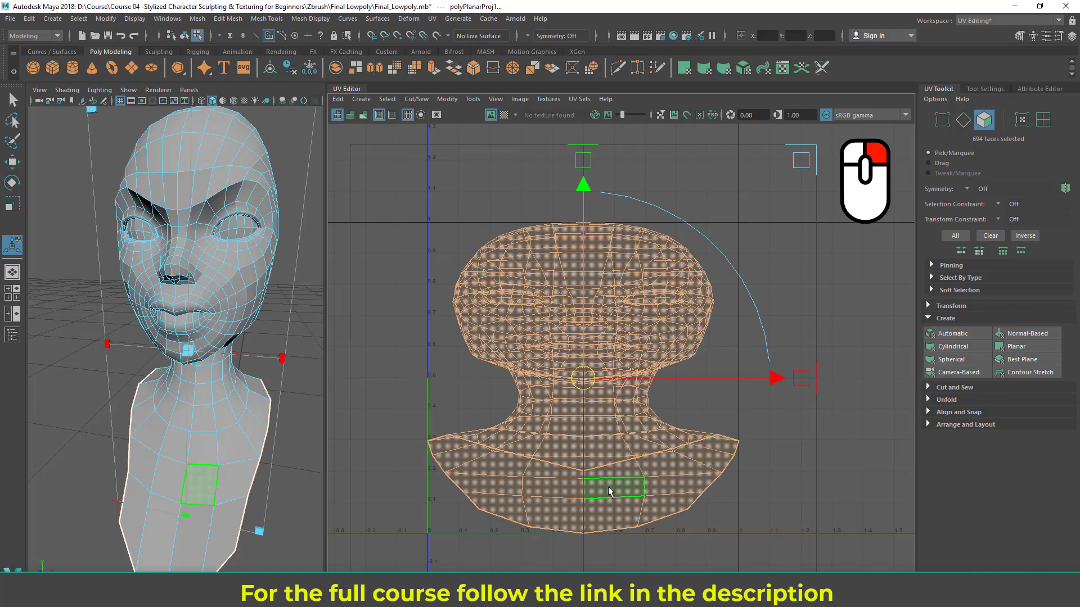
pyautogui.hotkey('ctrl', 'z')
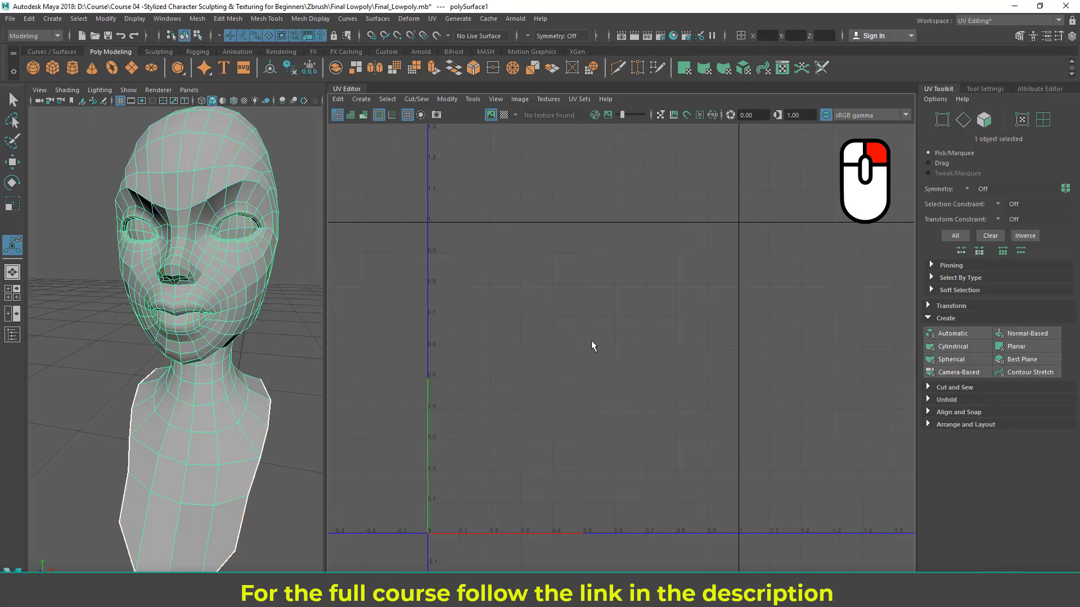
# Step: Try a Planar UV projection from the X axis on the head mesh, undo it, and check the Planar mapping options
pyautogui.click(1027, 349)
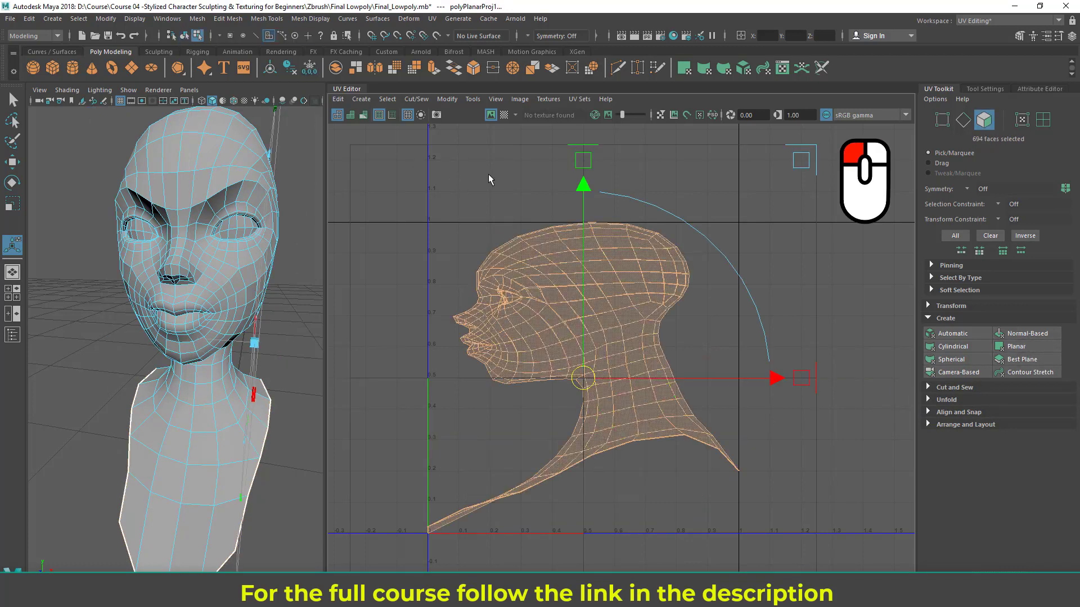
pyautogui.hotkey('ctrl', 'z')
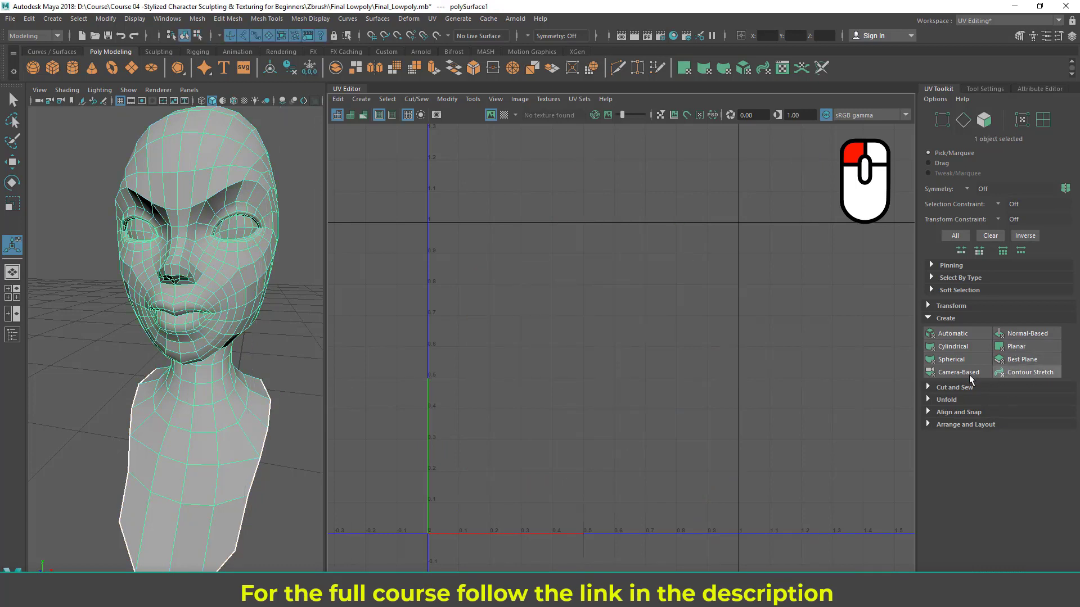
pyautogui.keyDown('shift'); pyautogui.click(1017, 349); pyautogui.keyUp('shift')
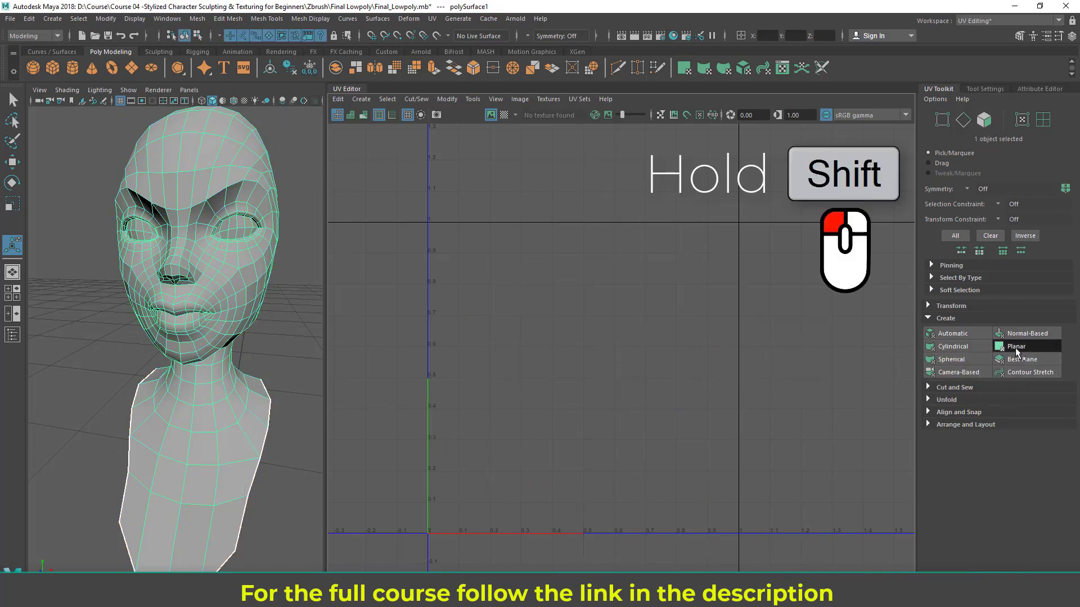
pyautogui.moveTo(671, 146); pyautogui.dragTo(637, 163)
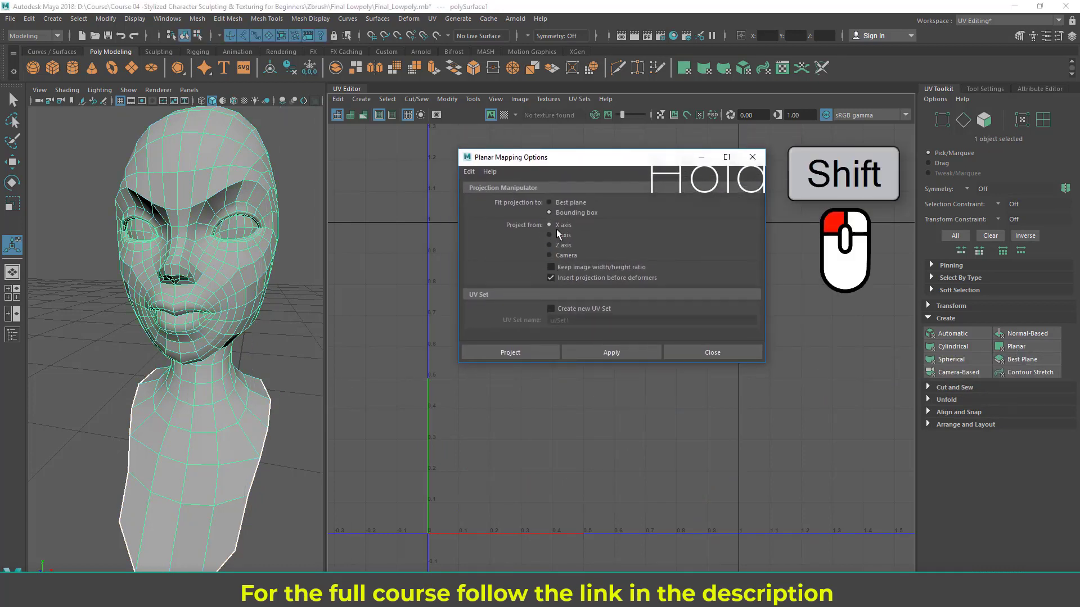
pyautogui.click(697, 354)
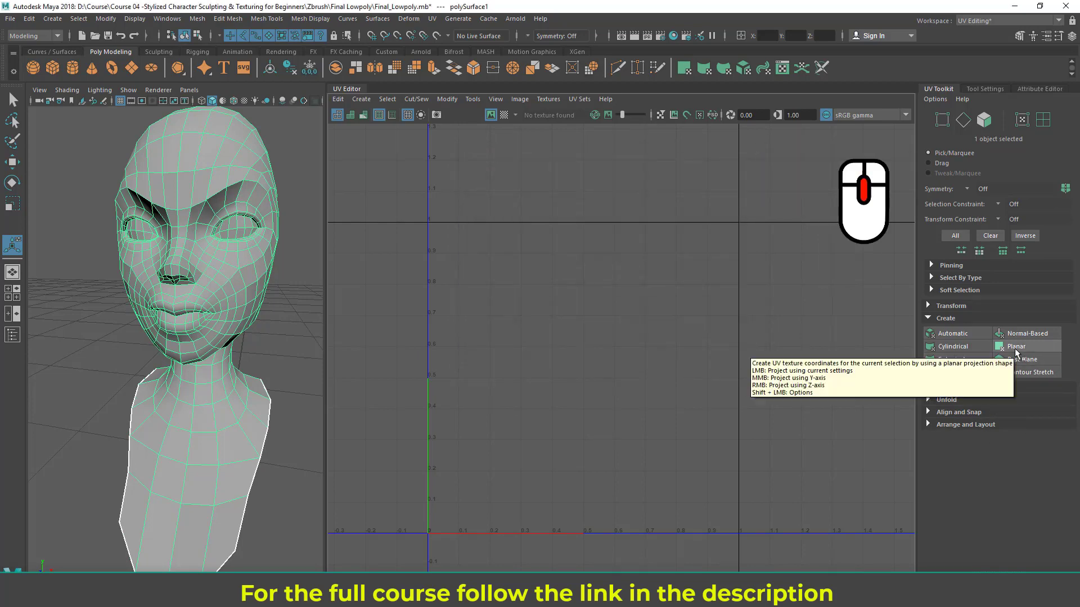
# Step: Try a Planar UV projection from the Y axis, inspect its projection plane from above, and undo it
pyautogui.click(958, 373)
pyautogui.keyDown('alt'); pyautogui.moveTo(188, 152); pyautogui.dragTo(182, 228); pyautogui.keyUp('alt')
pyautogui.scroll(-5, 182, 227)
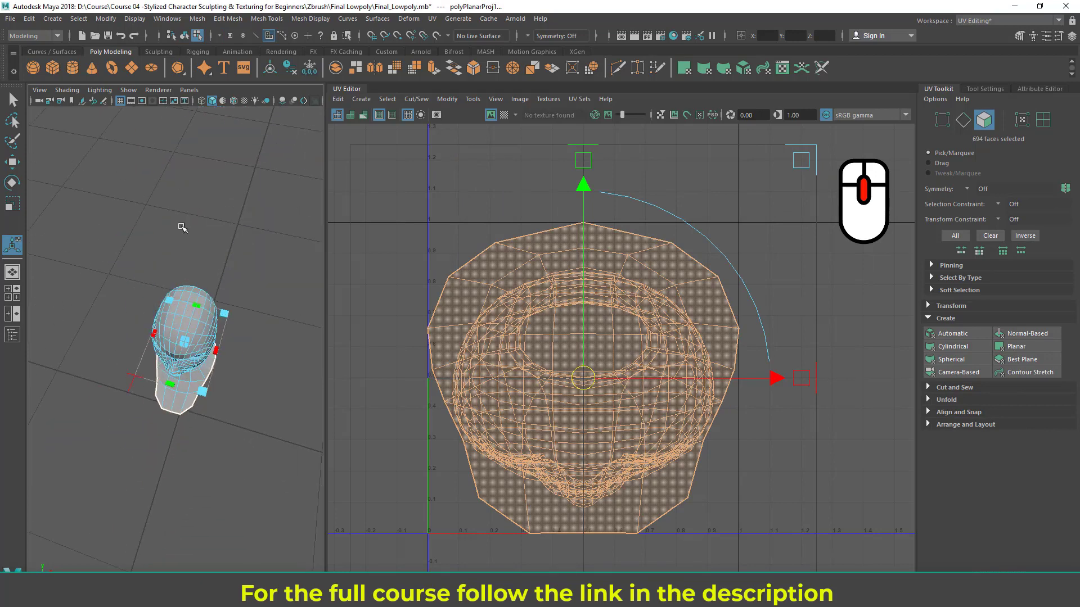
pyautogui.keyDown('alt'); pyautogui.moveTo(202, 325); pyautogui.dragTo(289, 389); pyautogui.keyUp('alt')
pyautogui.press('F8')
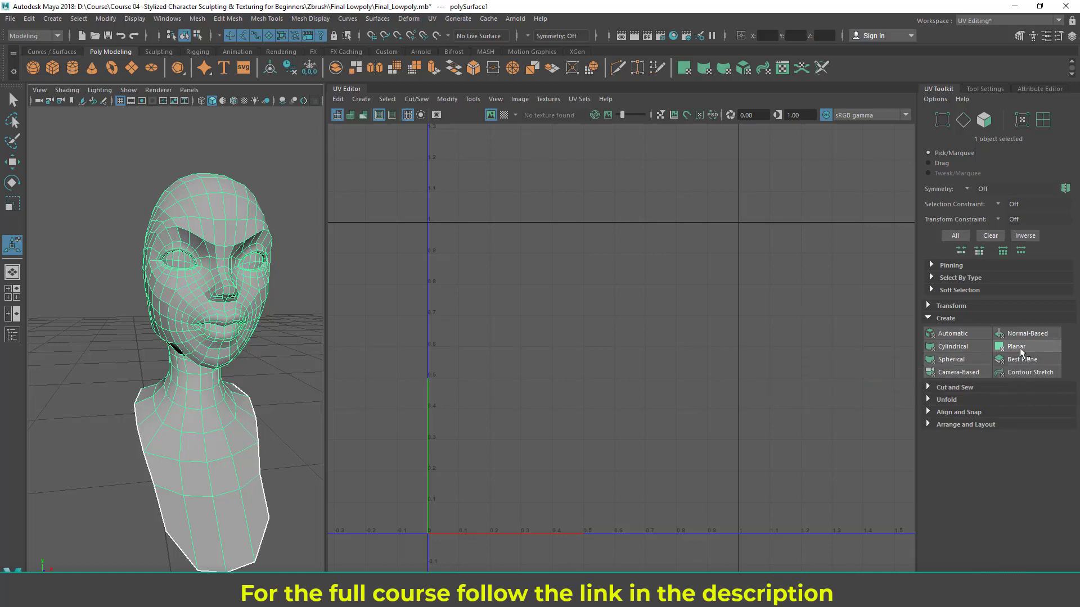
# Step: Try a front Z-axis Planar projection on the head mesh again and compare the UV layout's proportions with the model
pyautogui.keyDown('alt'); pyautogui.moveTo(225, 338); pyautogui.dragTo(247, 337); pyautogui.keyUp('alt')
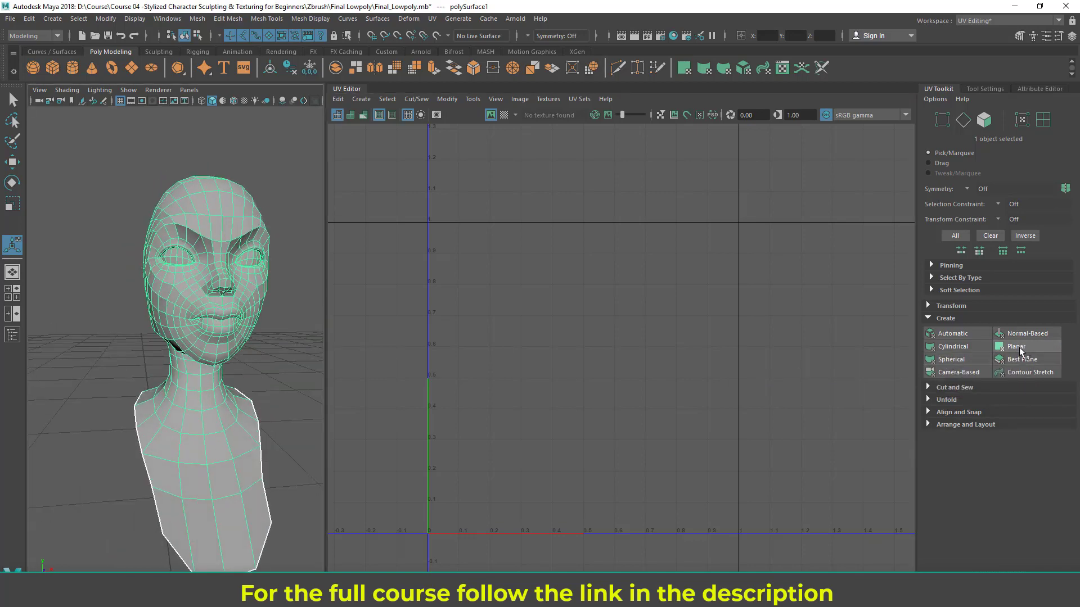
pyautogui.keyDown('alt'); pyautogui.moveTo(226, 308); pyautogui.dragTo(241, 325); pyautogui.keyUp('alt')
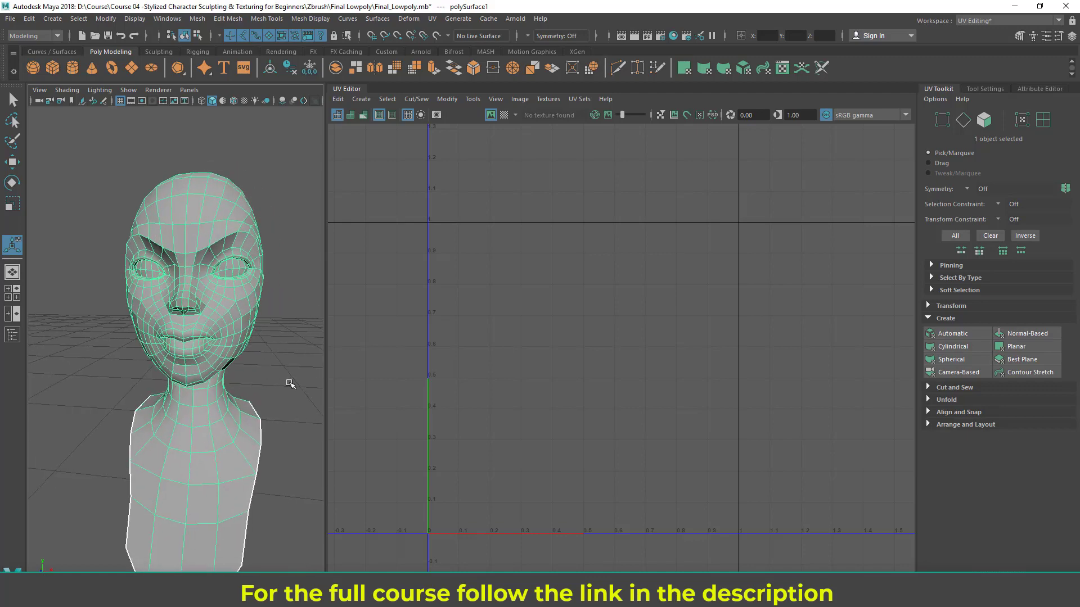
pyautogui.click(1024, 347)
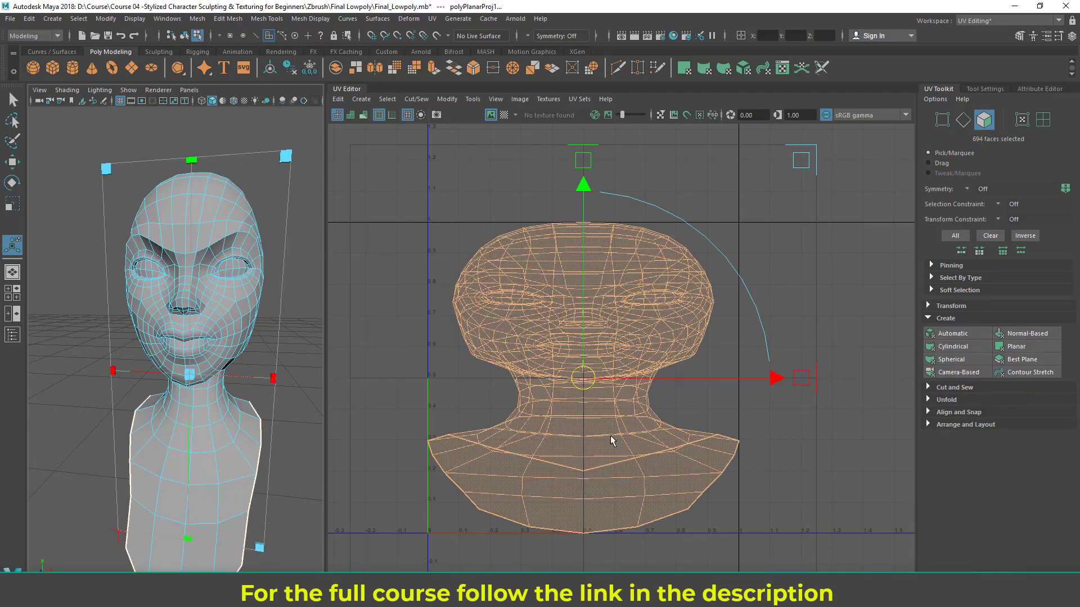
pyautogui.keyDown('alt'); pyautogui.moveTo(612, 440); pyautogui.dragTo(599, 421, button='middle'); pyautogui.keyUp('alt')
pyautogui.keyDown('alt'); pyautogui.moveTo(166, 363); pyautogui.dragTo(181, 388); pyautogui.keyUp('alt')
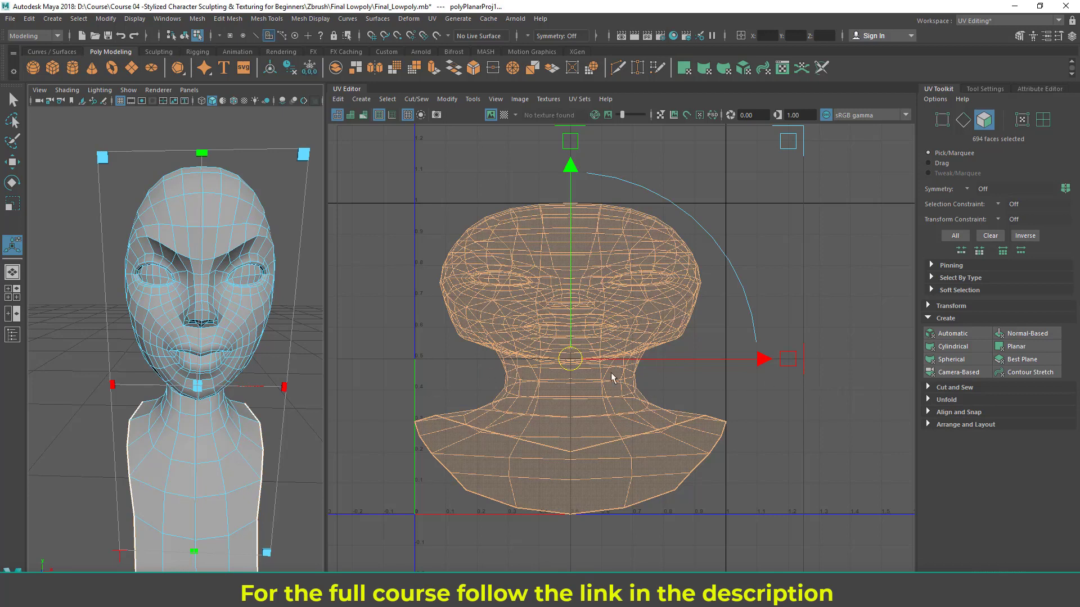
pyautogui.keyDown('alt'); pyautogui.moveTo(445, 442); pyautogui.dragTo(453, 444, button='middle'); pyautogui.keyUp('alt')
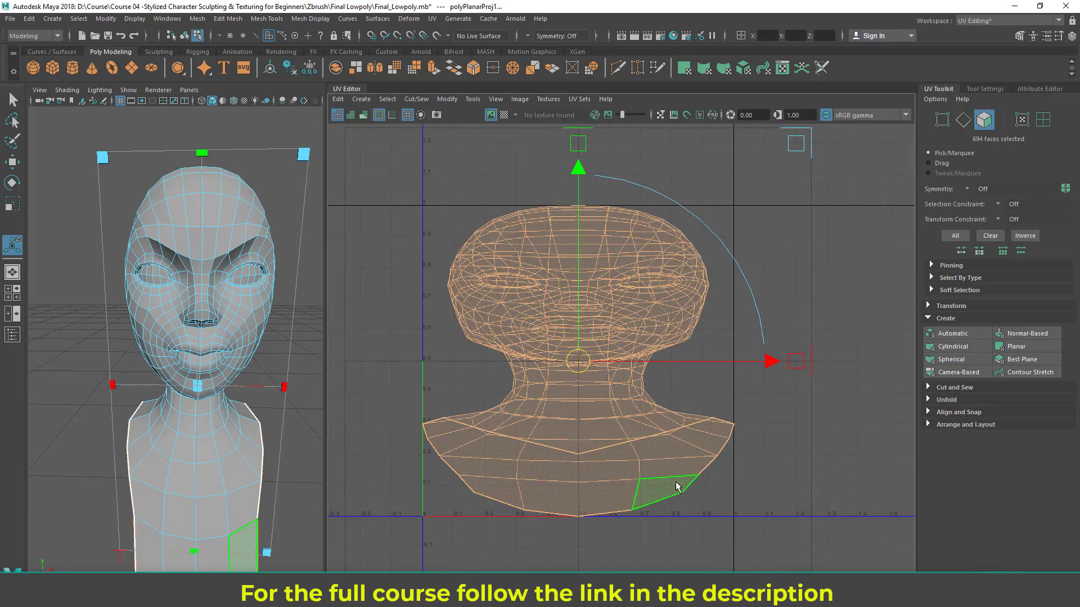
# Step: Try stretching the front-projected UV layout horizontally, and undo both the scaling and the projection
pyautogui.keyDown('alt'); pyautogui.moveTo(210, 372); pyautogui.dragTo(187, 343); pyautogui.keyUp('alt')
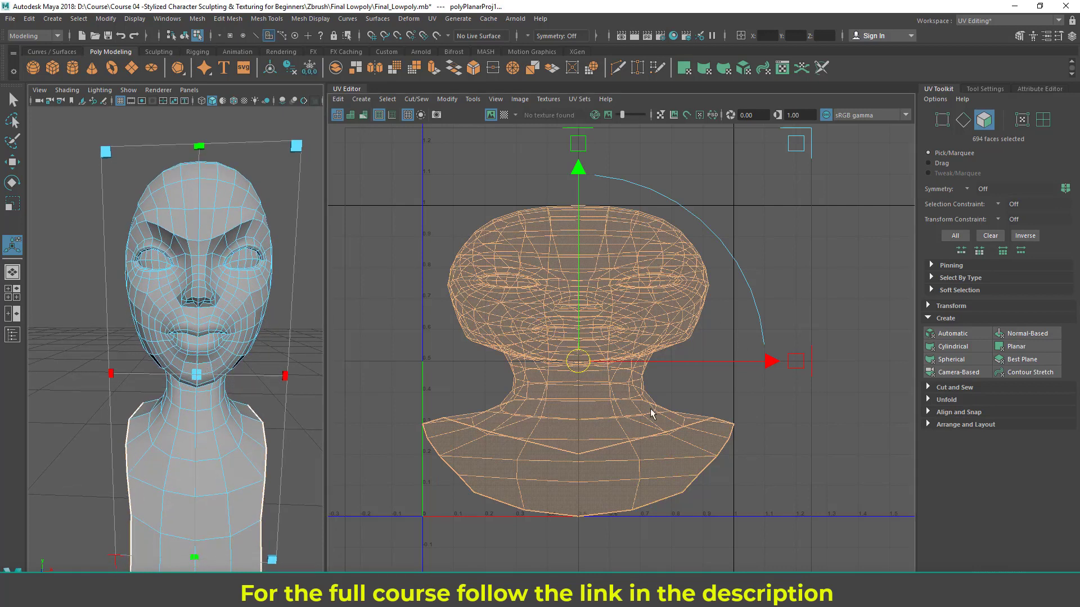
pyautogui.moveTo(802, 361); pyautogui.dragTo(947, 365)
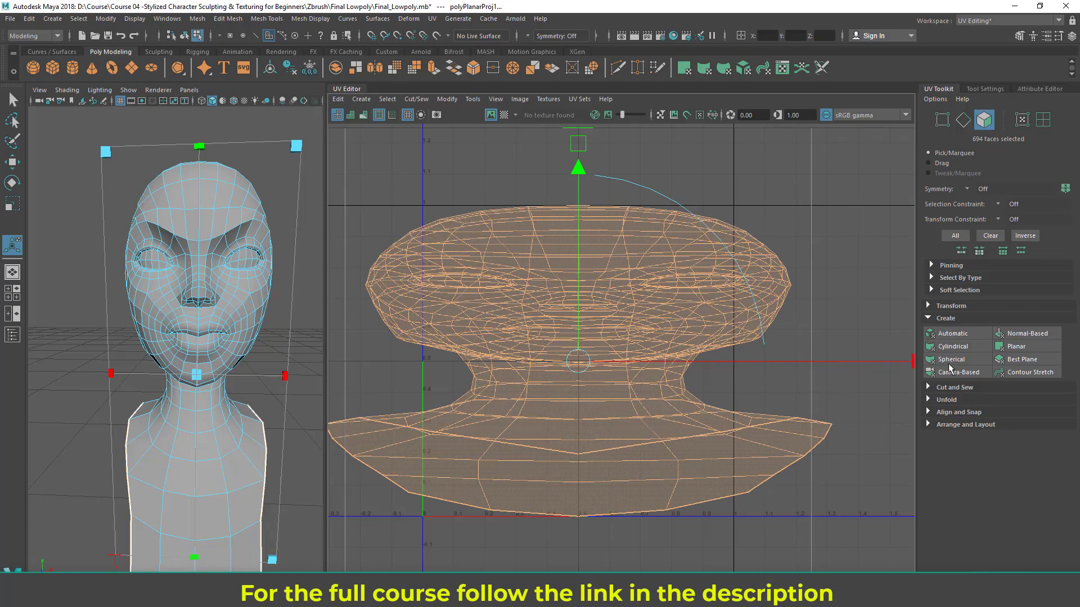
pyautogui.hotkey('ctrl', 'z')
pyautogui.press('F8')
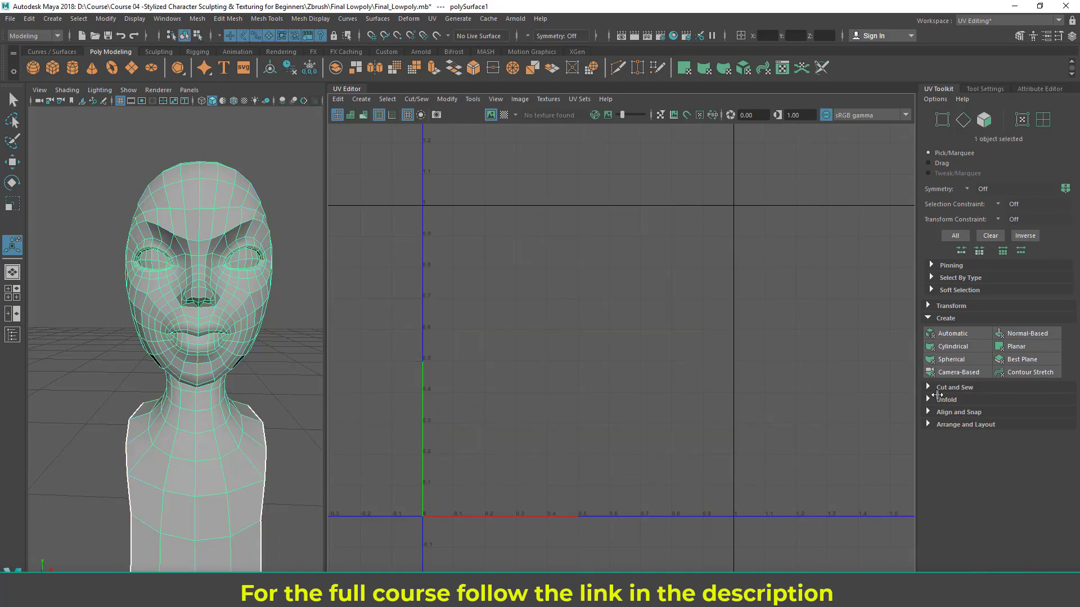
# Step: Enable Keep image width/height ratio for Planar mapping, project the head from the X axis, and compare it with the side view
pyautogui.keyDown('shift'); pyautogui.click(1022, 352); pyautogui.keyUp('shift')
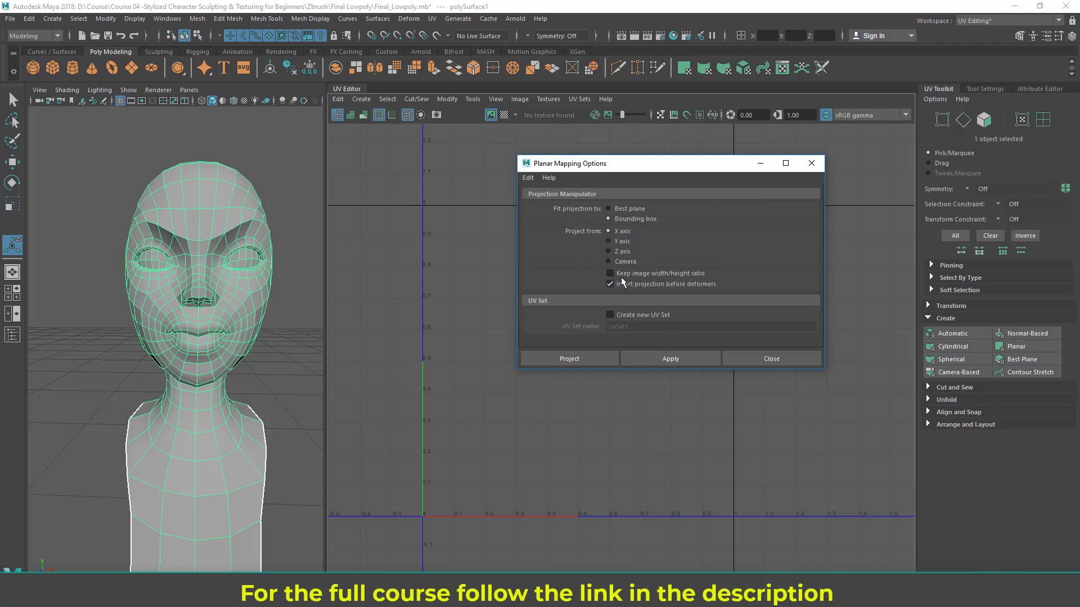
pyautogui.click(621, 275)
pyautogui.click(569, 359)
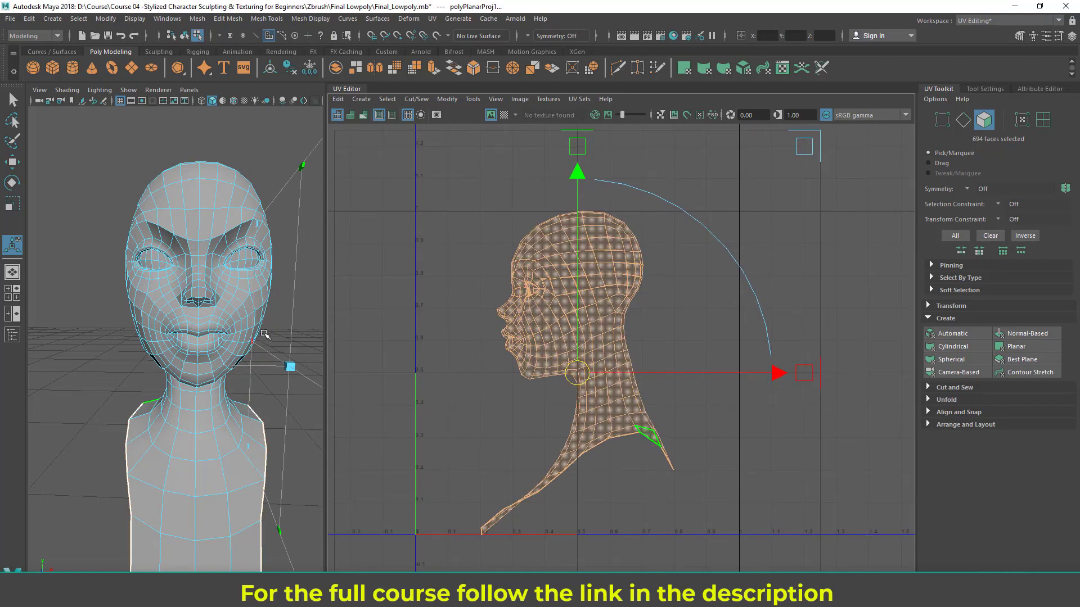
pyautogui.moveTo(248, 334)
pyautogui.keyDown('alt'); pyautogui.mouseDown()
pyautogui.moveTo(125, 335)
pyautogui.moveTo(240, 340)
pyautogui.mouseUp(); pyautogui.keyUp('alt')
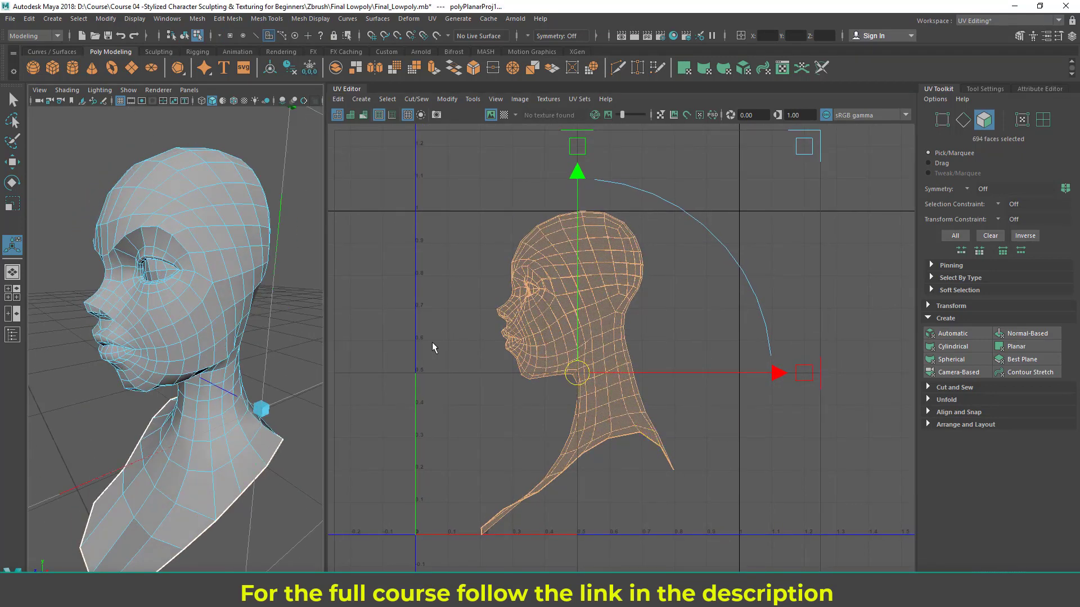
# Step: Try stretching the side-projected UV layout horizontally, undo the scaling, and return to the front of the head
pyautogui.moveTo(809, 373); pyautogui.dragTo(956, 373)
pyautogui.hotkey('ctrl', 'z')
pyautogui.keyDown('alt'); pyautogui.moveTo(142, 360); pyautogui.dragTo(211, 361); pyautogui.keyUp('alt')
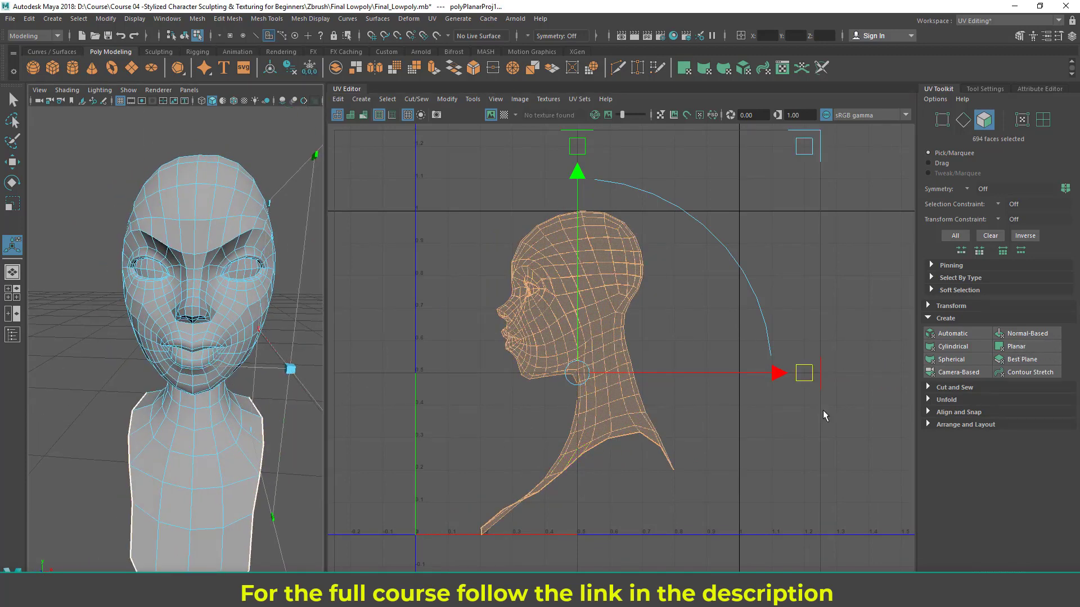
# Step: Apply a Planar UV projection from the Z axis to the head mesh and inspect the whole front layout
pyautogui.keyDown('alt'); pyautogui.moveTo(692, 406); pyautogui.dragTo(704, 397, button='middle'); pyautogui.keyUp('alt')
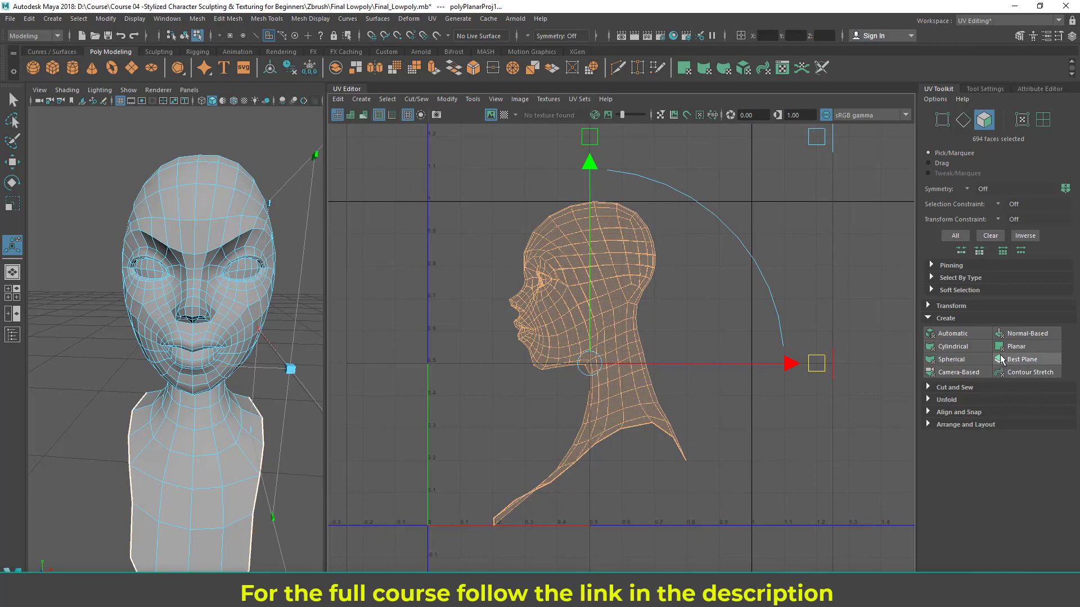
pyautogui.click(1015, 352)
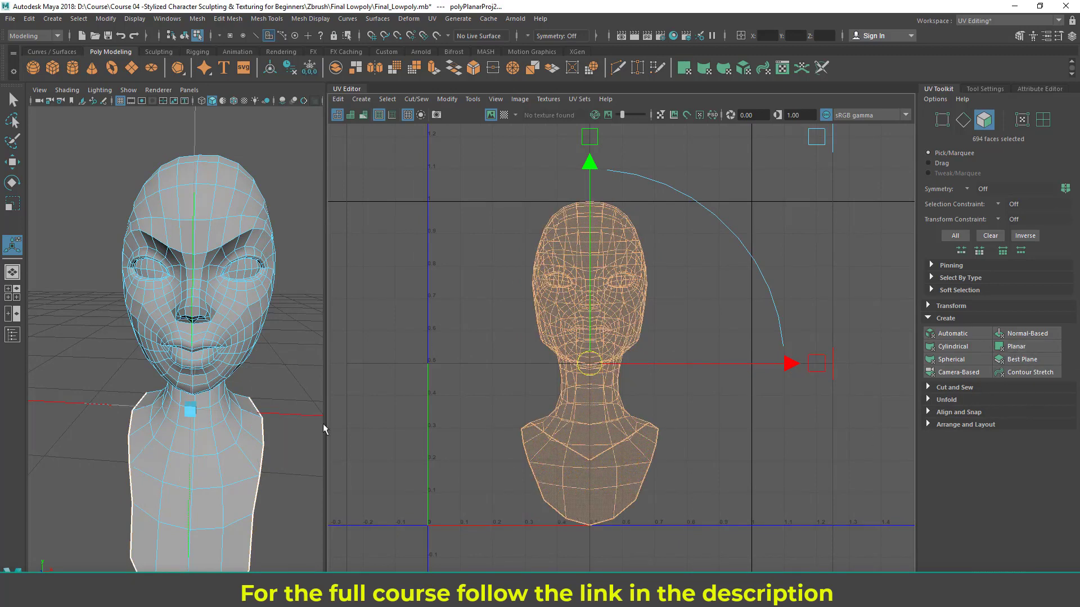
pyautogui.keyDown('alt'); pyautogui.moveTo(191, 393); pyautogui.dragTo(151, 392); pyautogui.keyUp('alt')
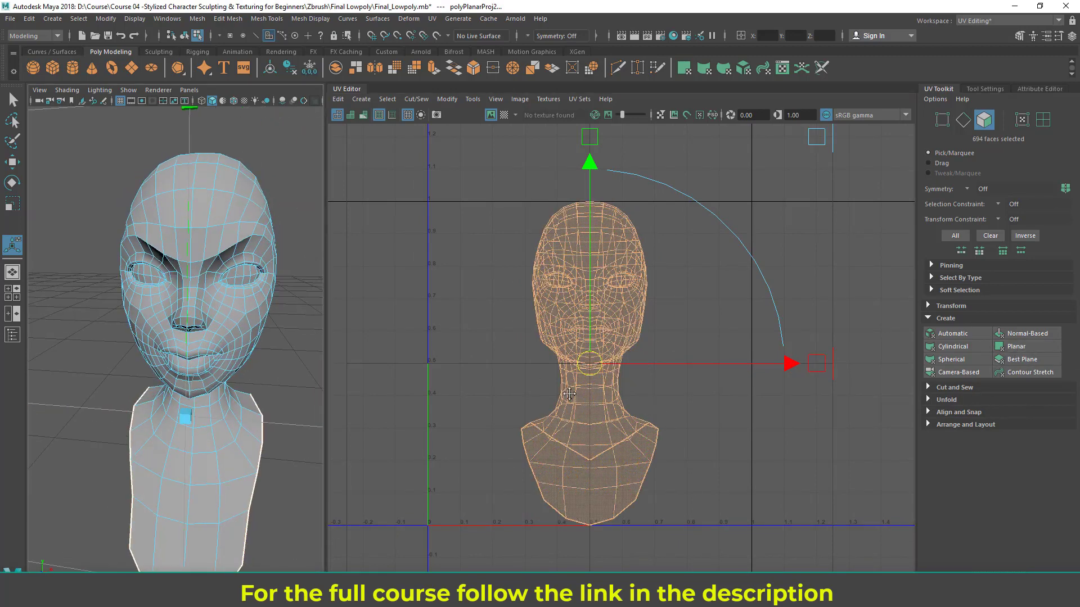
pyautogui.keyDown('alt'); pyautogui.moveTo(554, 386); pyautogui.dragTo(551, 404, button='middle'); pyautogui.keyUp('alt')
pyautogui.scroll(-3, 551, 404)
pyautogui.scroll(-2, 658, 394)
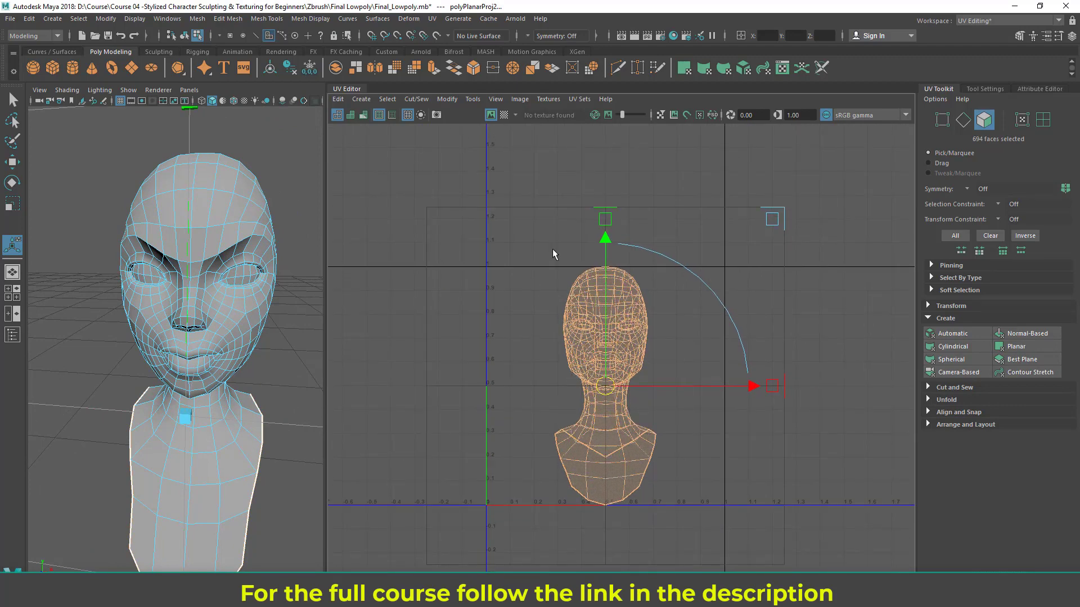
# Step: Select the head's entire UV shell and compare it with the mesh from the front, side and back
pyautogui.click(532, 241)
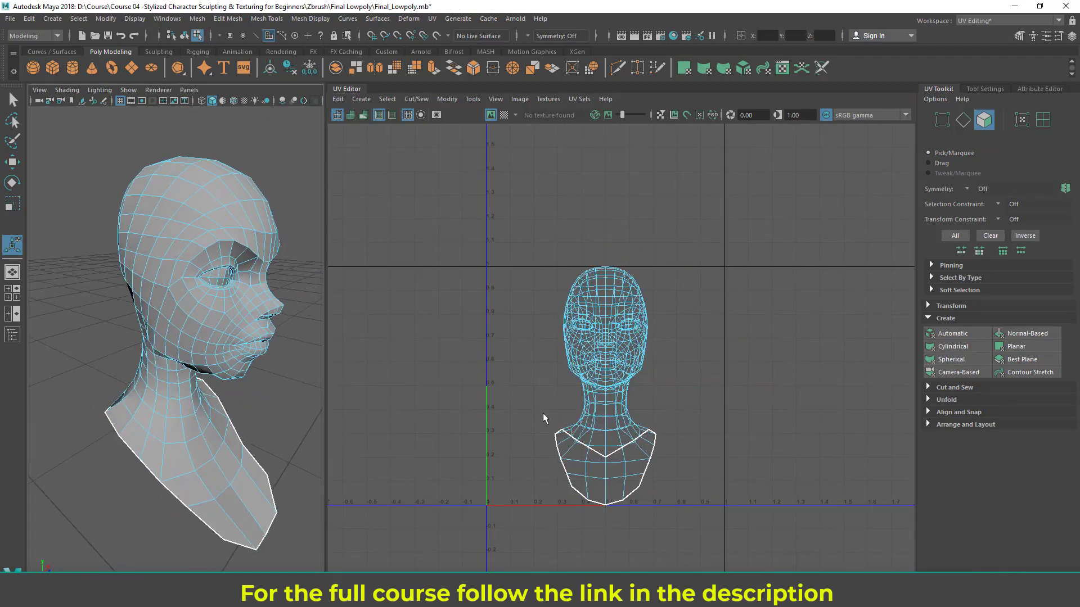
pyautogui.scroll(2, 564, 345)
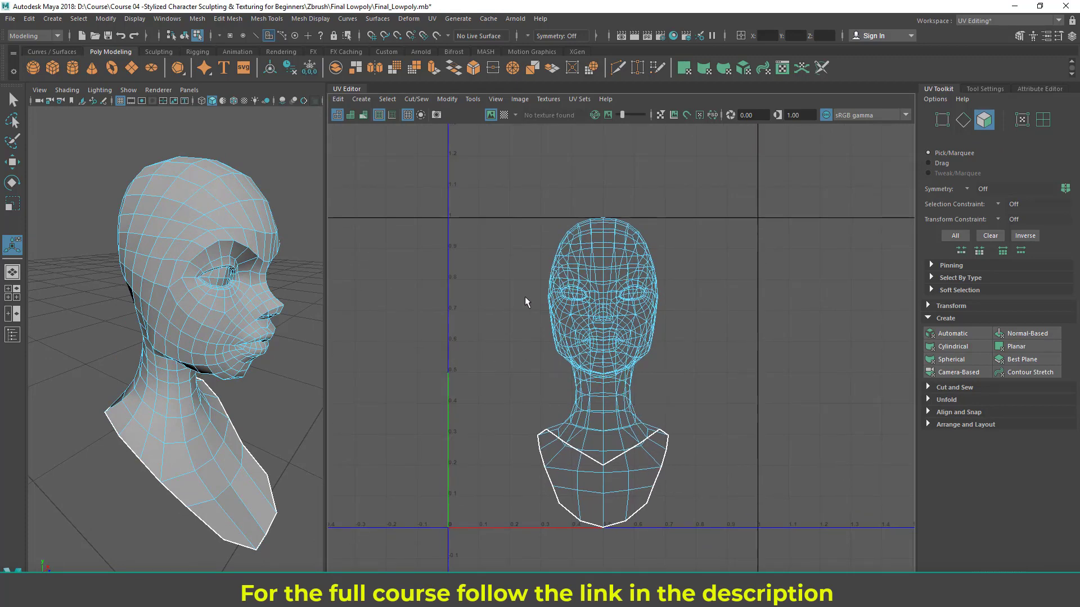
pyautogui.rightClick(601, 319)
pyautogui.click(551, 301)
pyautogui.click(555, 309)
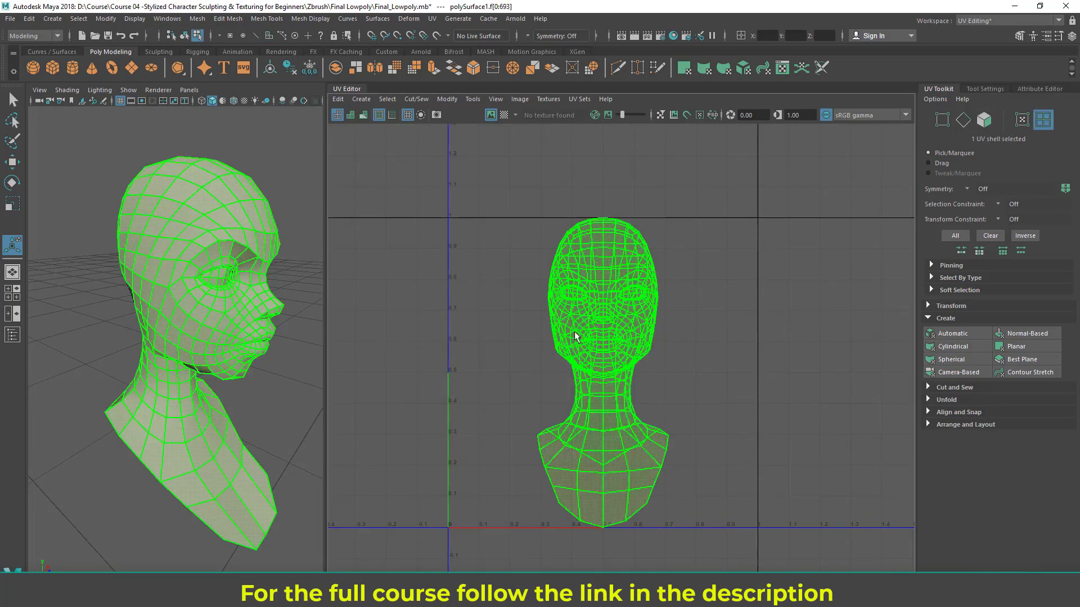
pyautogui.keyDown('alt'); pyautogui.moveTo(637, 375); pyautogui.dragTo(628, 362, button='middle'); pyautogui.keyUp('alt')
pyautogui.scroll(2, 628, 362)
pyautogui.keyDown('alt'); pyautogui.moveTo(174, 393); pyautogui.dragTo(216, 385); pyautogui.keyUp('alt')
pyautogui.keyDown('alt'); pyautogui.moveTo(194, 447); pyautogui.dragTo(84, 370); pyautogui.keyUp('alt')
pyautogui.keyDown('alt'); pyautogui.moveTo(209, 385); pyautogui.dragTo(203, 336, button='middle'); pyautogui.keyUp('alt')
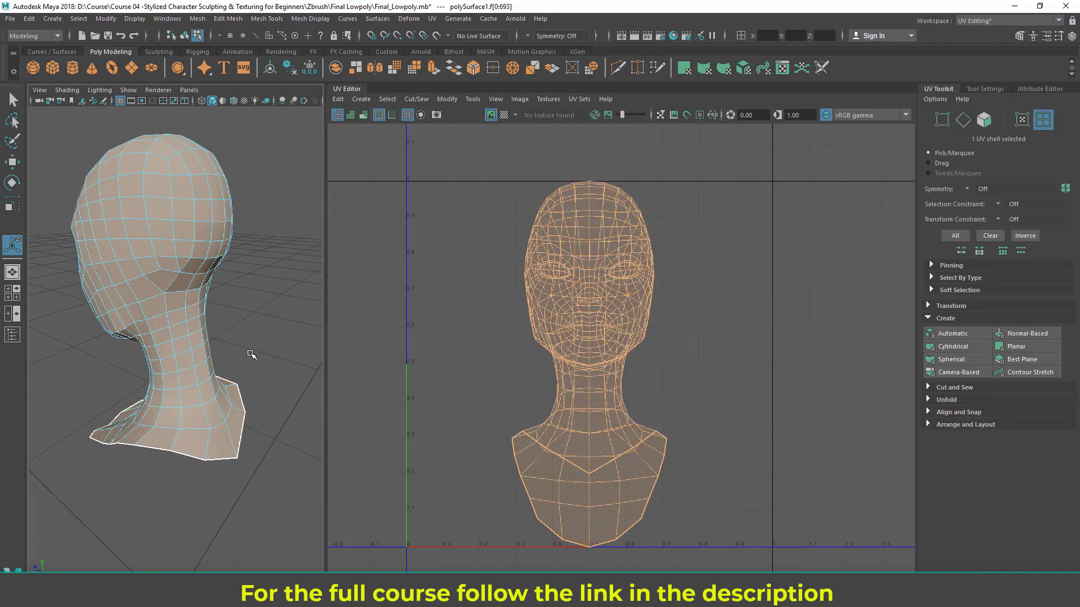
# Step: Return to object selection and examine the face, neck, crown and back of the head for suitable seam positions
pyautogui.click(251, 354)
pyautogui.keyDown('alt'); pyautogui.moveTo(236, 406); pyautogui.dragTo(363, 388); pyautogui.keyUp('alt')
pyautogui.keyDown('alt'); pyautogui.moveTo(216, 422); pyautogui.dragTo(221, 382, button='middle'); pyautogui.keyUp('alt')
pyautogui.moveTo(213, 281); pyautogui.dragTo(270, 255, button='right')
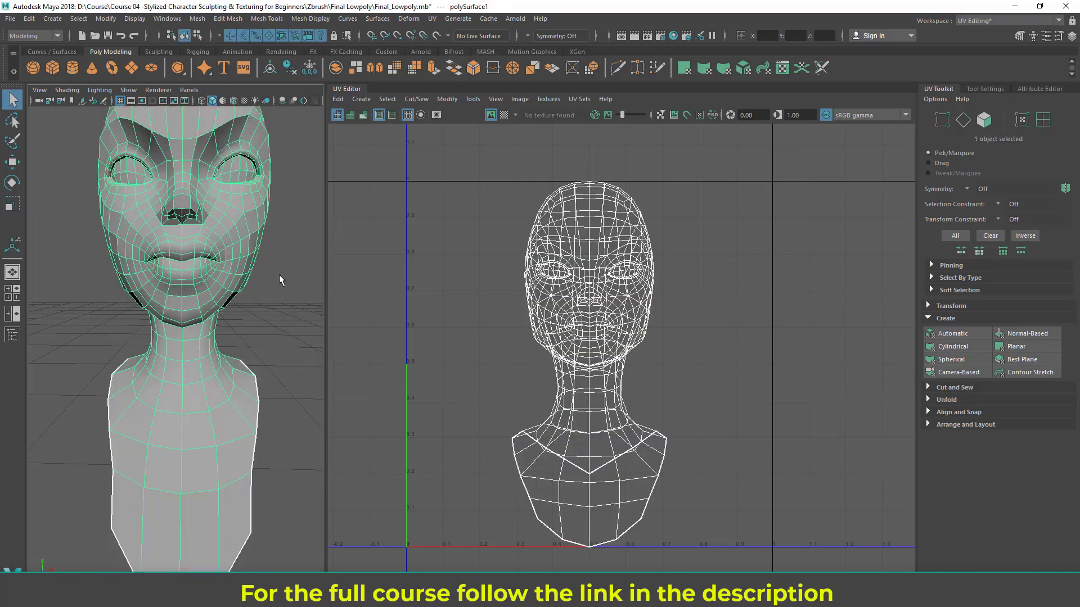
pyautogui.keyDown('alt'); pyautogui.moveTo(235, 343); pyautogui.dragTo(235, 373); pyautogui.keyUp('alt')
pyautogui.keyDown('alt'); pyautogui.moveTo(236, 372); pyautogui.dragTo(237, 331, button='middle'); pyautogui.keyUp('alt')
pyautogui.keyDown('alt'); pyautogui.moveTo(141, 403); pyautogui.dragTo(191, 450); pyautogui.keyUp('alt')
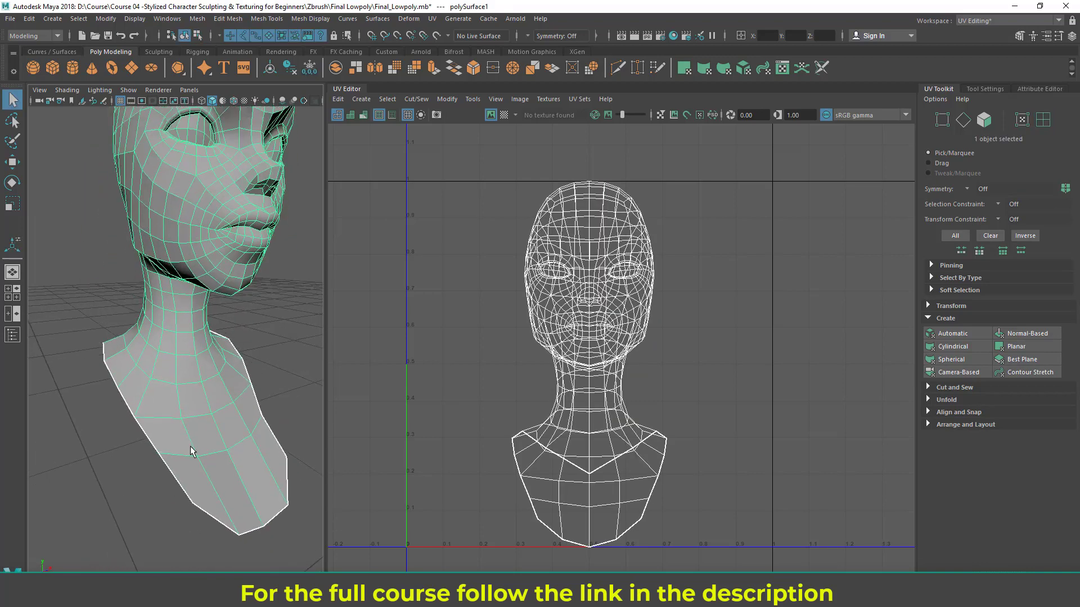
pyautogui.keyDown('alt'); pyautogui.moveTo(236, 457); pyautogui.dragTo(195, 460, button='right'); pyautogui.keyUp('alt')
pyautogui.keyDown('alt'); pyautogui.moveTo(181, 437); pyautogui.dragTo(107, 419); pyautogui.keyUp('alt')
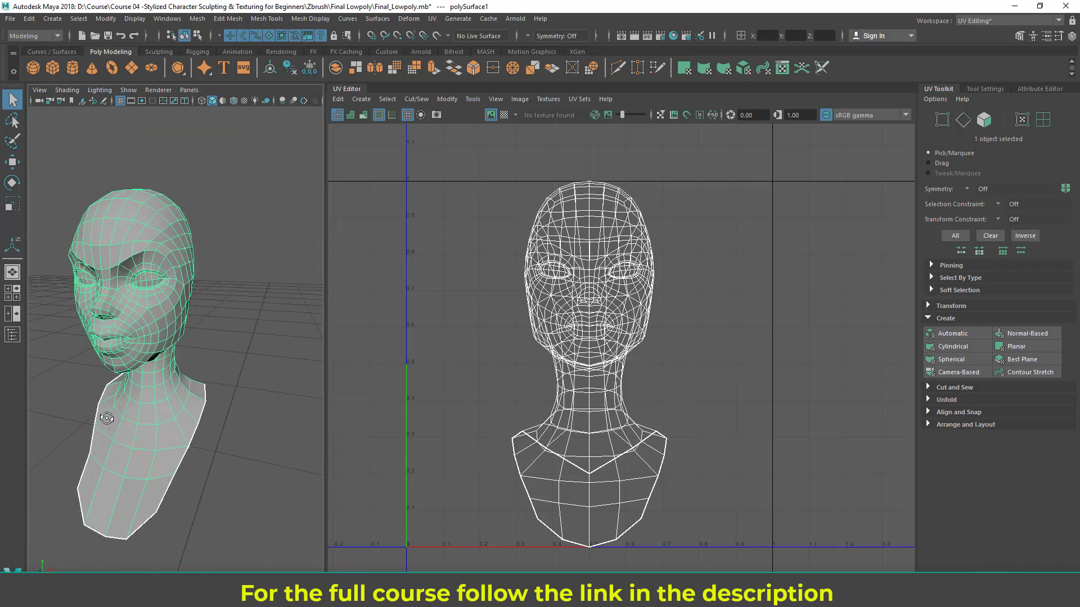
pyautogui.keyDown('alt'); pyautogui.moveTo(167, 373); pyautogui.dragTo(214, 402, button='middle'); pyautogui.keyUp('alt')
pyautogui.keyDown('alt'); pyautogui.moveTo(215, 407); pyautogui.dragTo(155, 385); pyautogui.keyUp('alt')
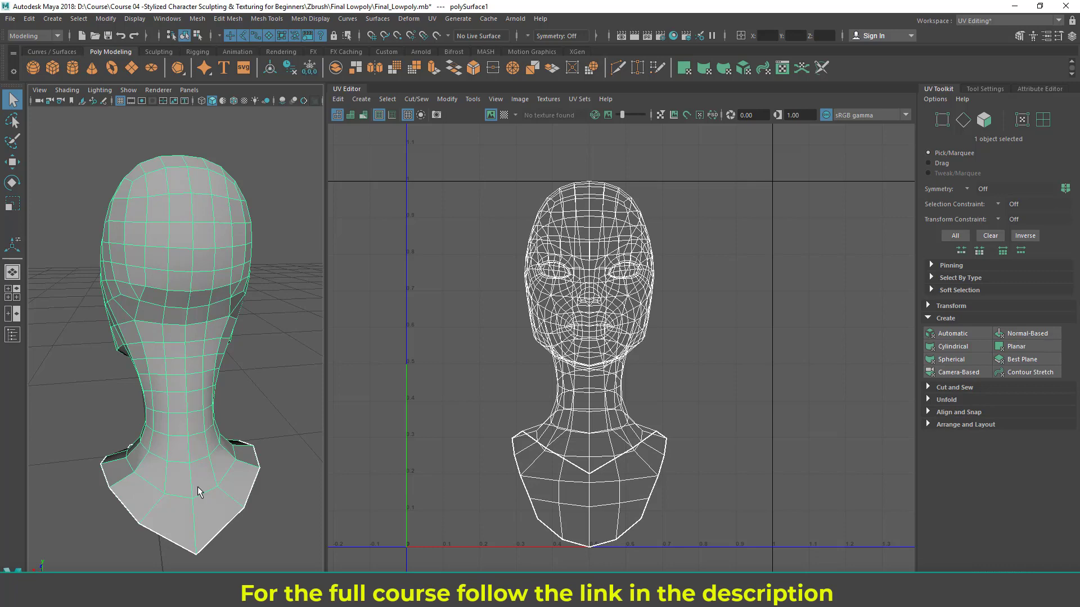
pyautogui.keyDown('alt'); pyautogui.moveTo(197, 224); pyautogui.dragTo(203, 322); pyautogui.keyUp('alt')
pyautogui.keyDown('alt'); pyautogui.moveTo(211, 428); pyautogui.dragTo(124, 236); pyautogui.keyUp('alt')
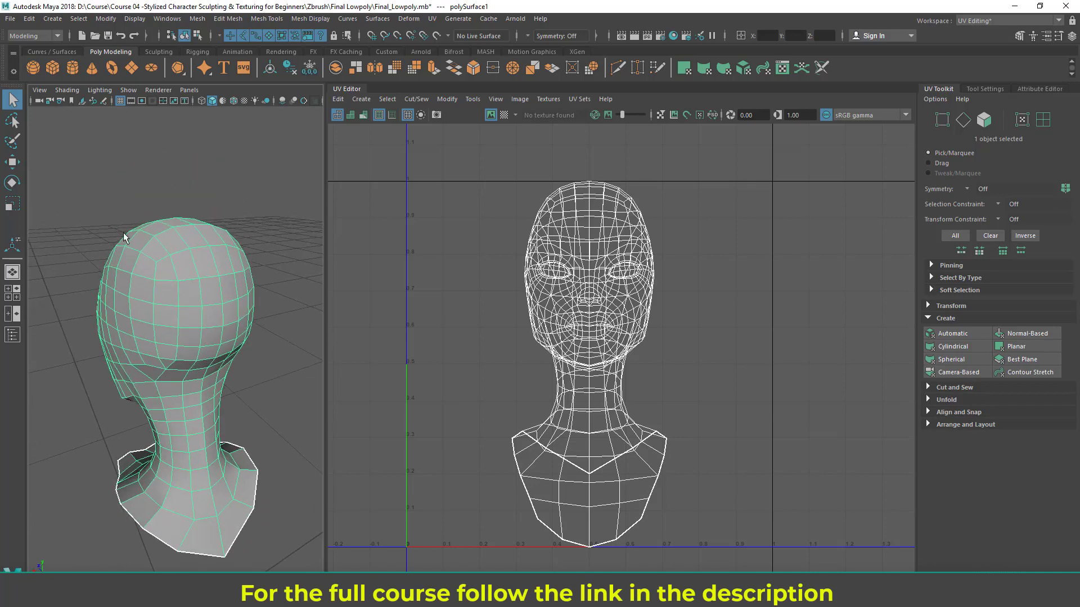
pyautogui.keyDown('alt'); pyautogui.moveTo(229, 350); pyautogui.dragTo(192, 395); pyautogui.keyUp('alt')
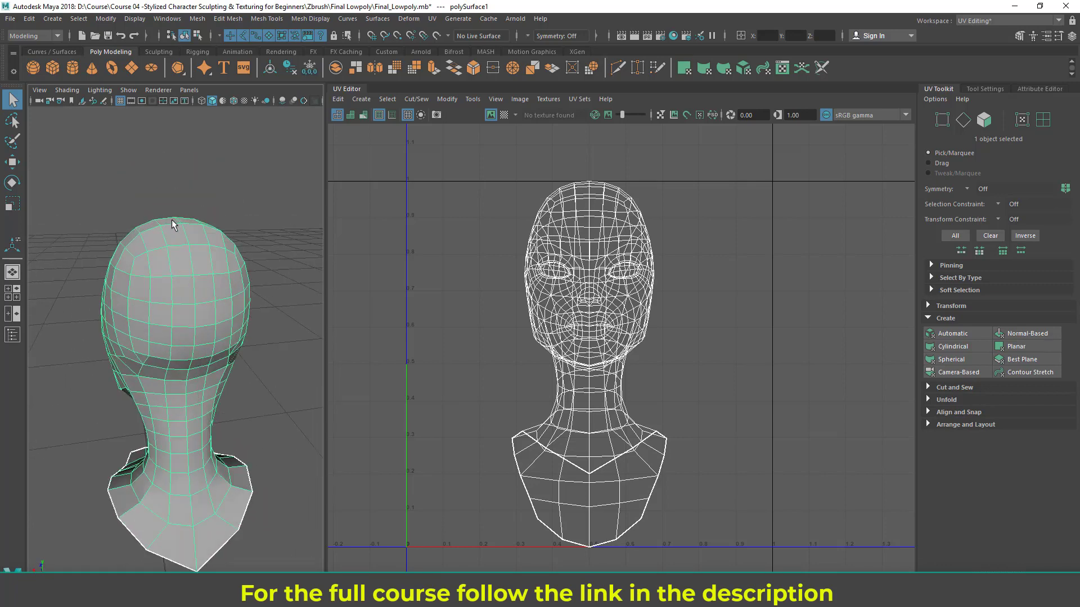
pyautogui.keyDown('alt'); pyautogui.moveTo(172, 225); pyautogui.dragTo(183, 331); pyautogui.keyUp('alt')
# Step: Select the centre-line edge path from the lower back of the neck, over the crown, to the upper forehead
pyautogui.moveTo(184, 323); pyautogui.dragTo(184, 243, button='right')
pyautogui.keyDown('alt'); pyautogui.moveTo(194, 323); pyautogui.dragTo(197, 242, button='middle'); pyautogui.keyUp('alt')
pyautogui.keyDown('alt'); pyautogui.moveTo(197, 242); pyautogui.dragTo(198, 308, button='right'); pyautogui.keyUp('alt')
pyautogui.click(238, 477)
pyautogui.keyDown('alt'); pyautogui.moveTo(260, 452); pyautogui.dragTo(371, 377); pyautogui.keyUp('alt')
pyautogui.press('shift')
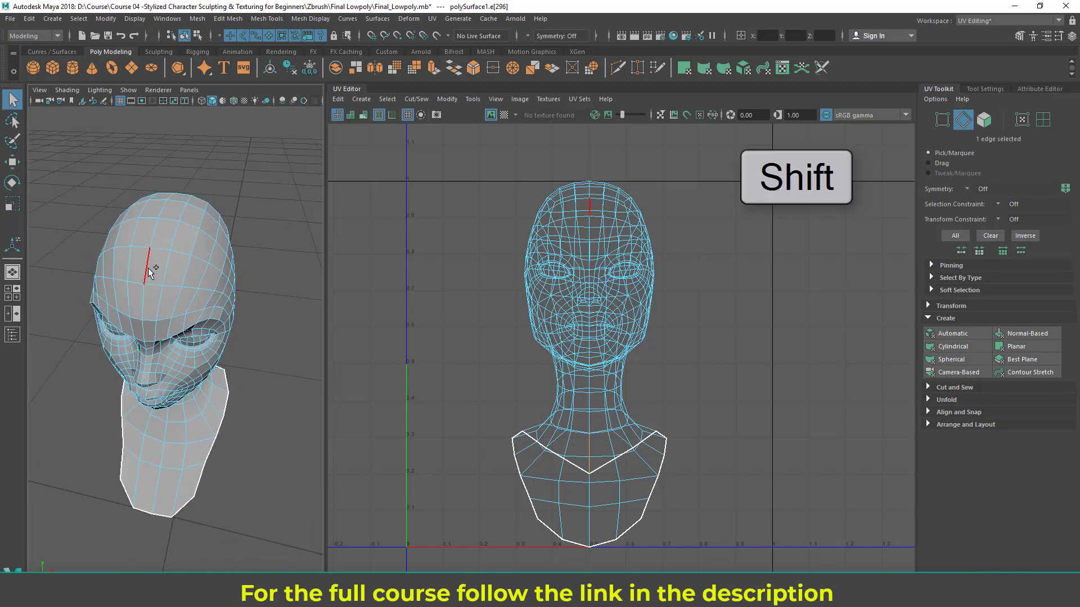
pyautogui.keyDown('shift'); pyautogui.doubleClick(146, 265); pyautogui.keyUp('shift')
pyautogui.keyDown('alt'); pyautogui.moveTo(251, 283); pyautogui.dragTo(106, 297); pyautogui.keyUp('alt')
pyautogui.keyDown('alt'); pyautogui.moveTo(164, 406); pyautogui.dragTo(253, 237); pyautogui.keyUp('alt')
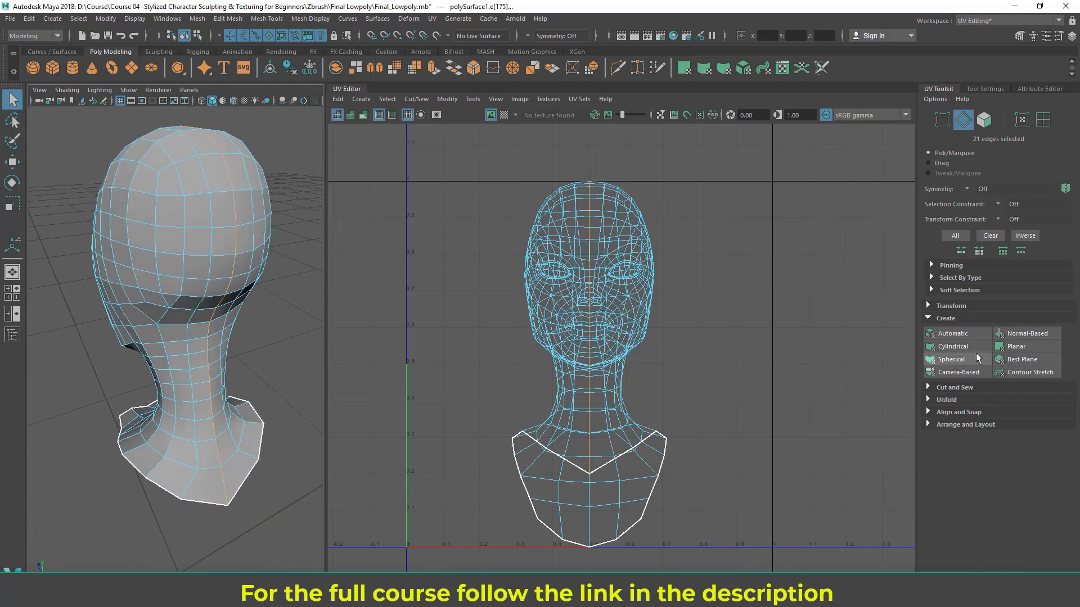
# Step: Cut the UVs along the selected centre-line edges of the head
pyautogui.click(420, 101)
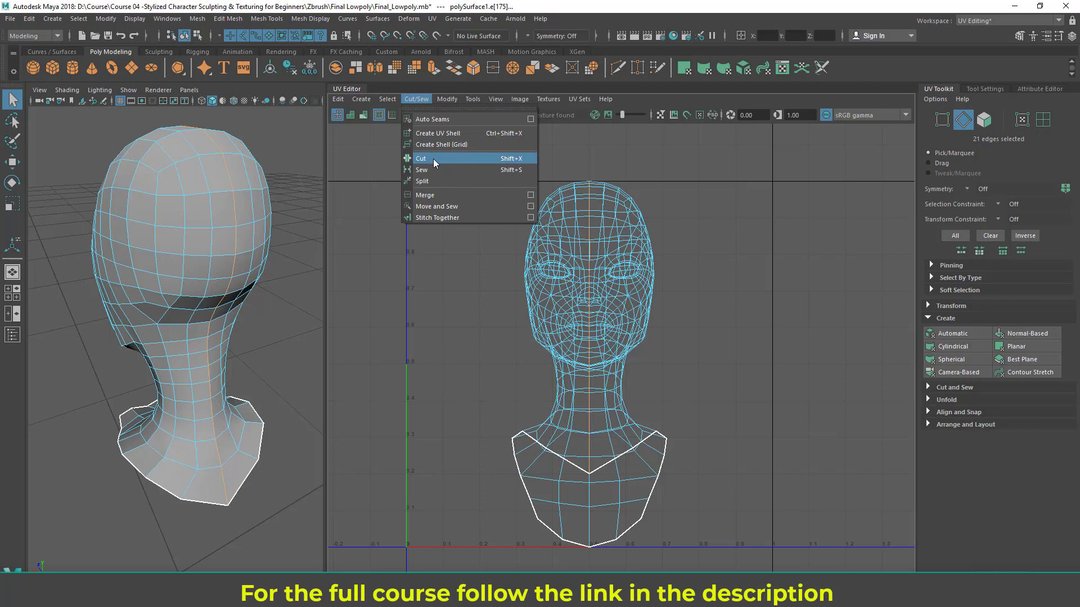
pyautogui.click(953, 319)
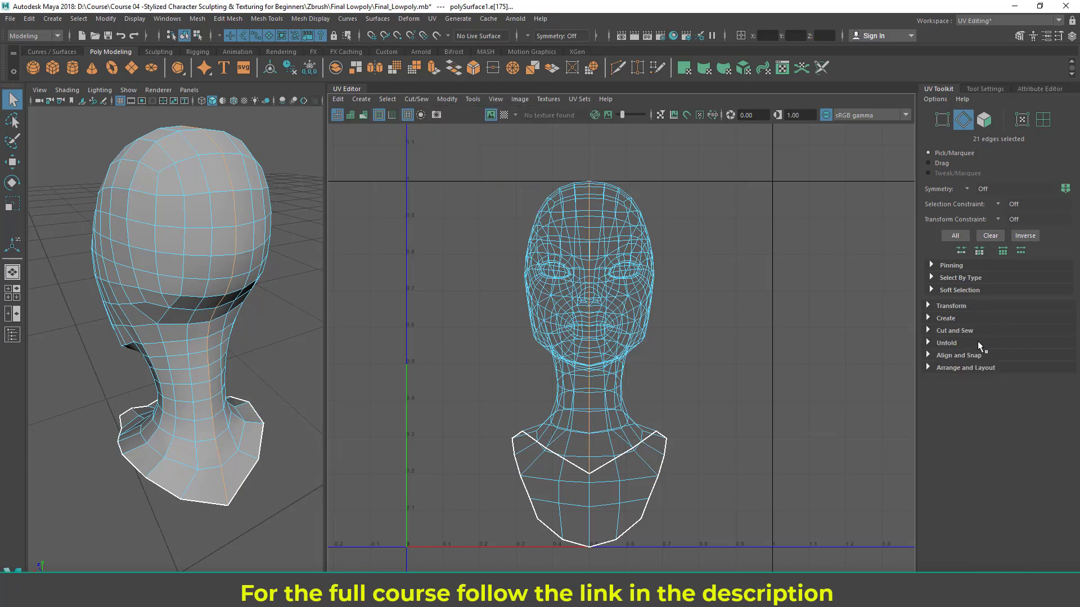
pyautogui.click(943, 330)
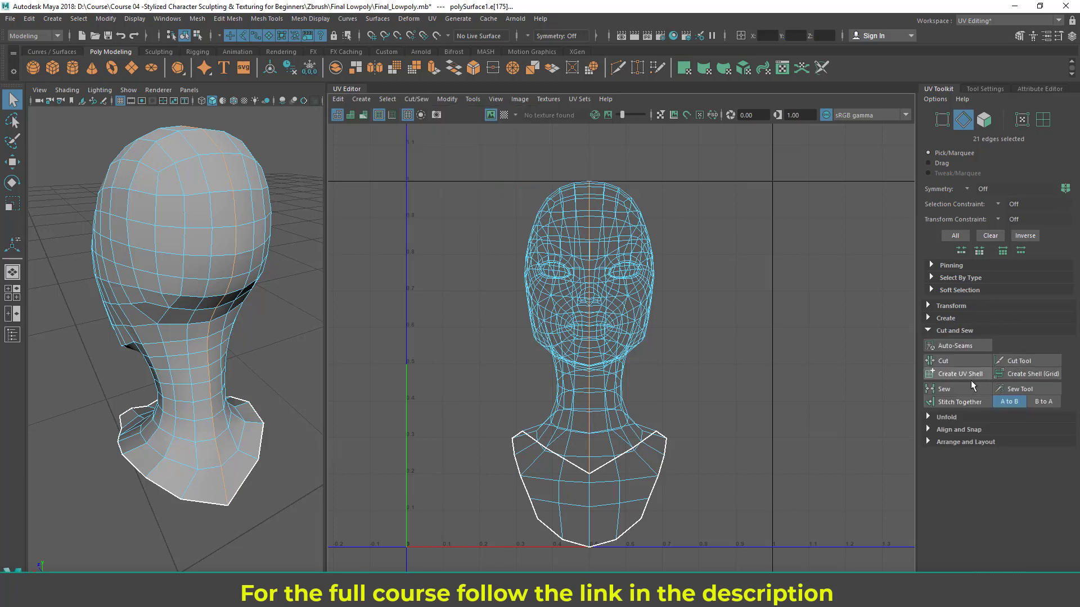
pyautogui.click(949, 365)
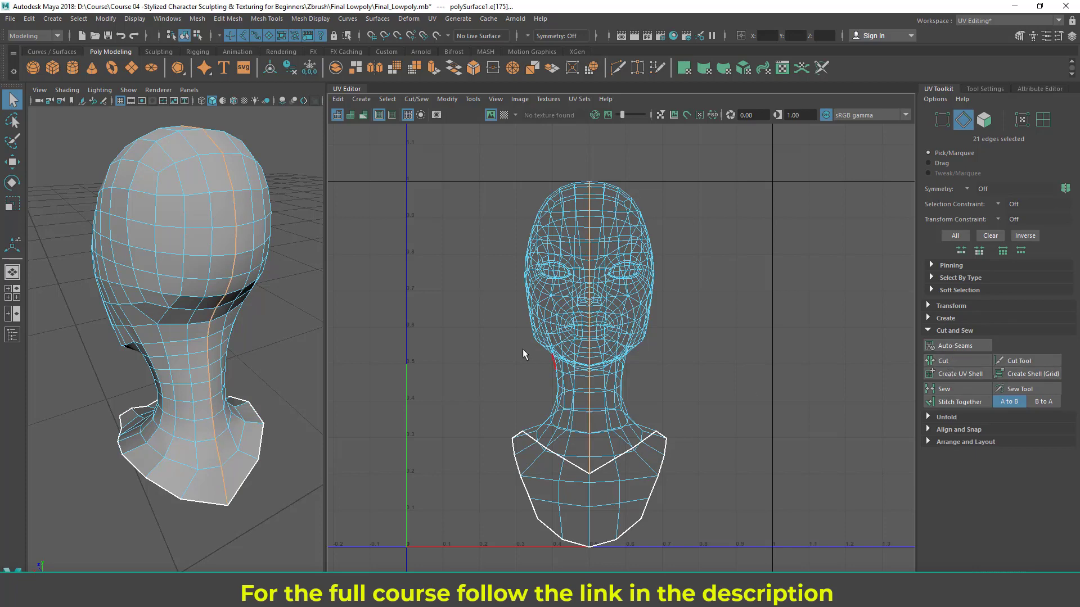
# Step: Return to object selection and inspect the new seam along the crown, back of the head and neck
pyautogui.scroll(3, 495, 338)
pyautogui.keyDown('alt'); pyautogui.moveTo(184, 310); pyautogui.dragTo(238, 302); pyautogui.keyUp('alt')
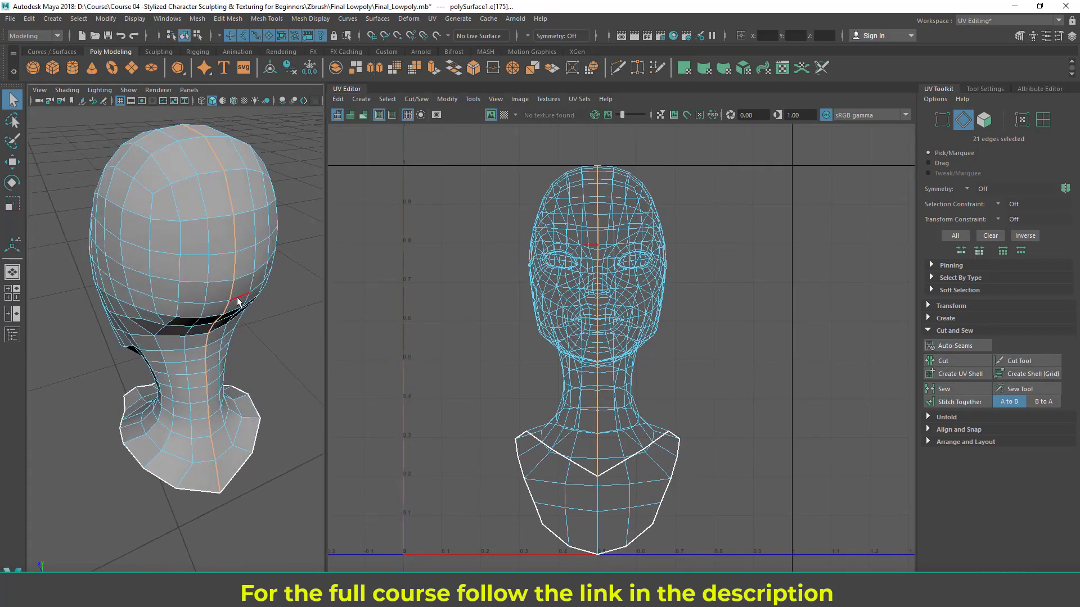
pyautogui.moveTo(214, 233); pyautogui.dragTo(295, 190, button='right')
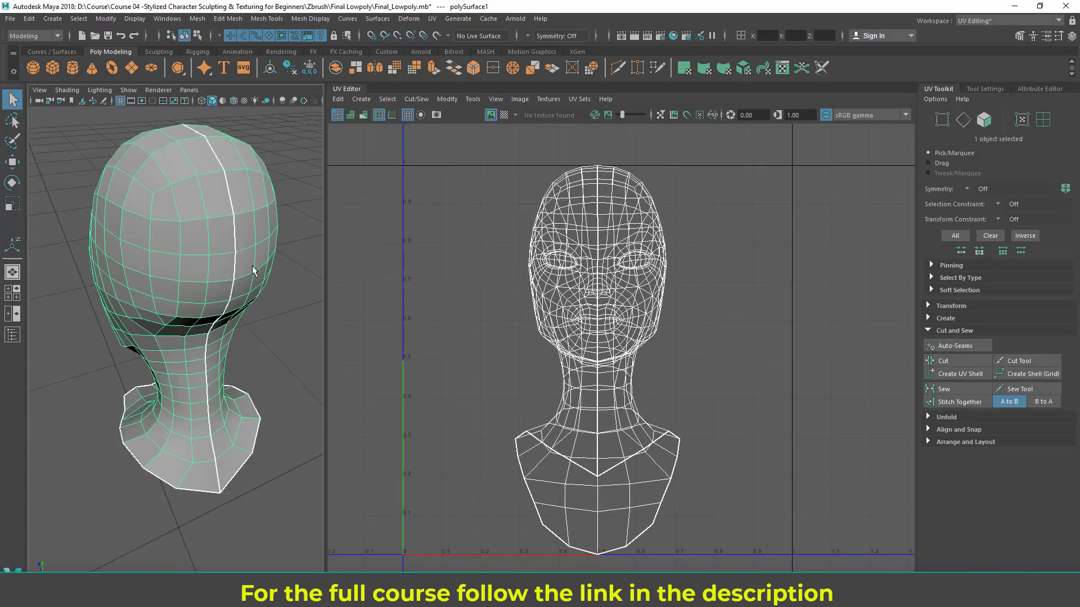
pyautogui.keyDown('alt'); pyautogui.moveTo(254, 272); pyautogui.dragTo(207, 191); pyautogui.keyUp('alt')
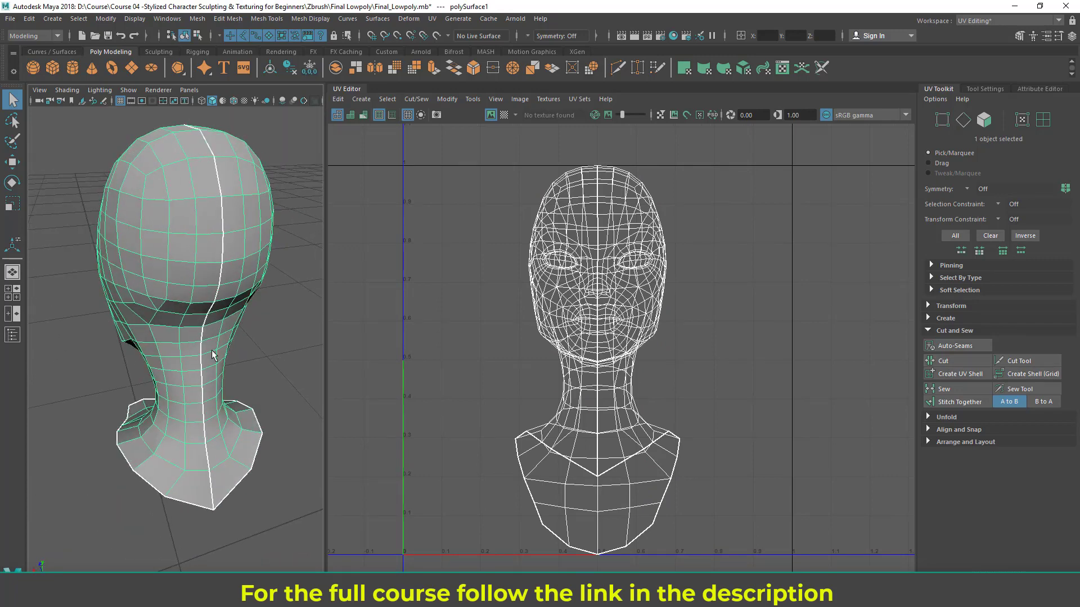
pyautogui.keyDown('alt'); pyautogui.moveTo(221, 345); pyautogui.dragTo(221, 353, button='middle'); pyautogui.keyUp('alt')
pyautogui.keyDown('alt'); pyautogui.moveTo(221, 353); pyautogui.dragTo(226, 351); pyautogui.keyUp('alt')
pyautogui.keyDown('alt'); pyautogui.moveTo(478, 342); pyautogui.dragTo(472, 349, button='middle'); pyautogui.keyUp('alt')
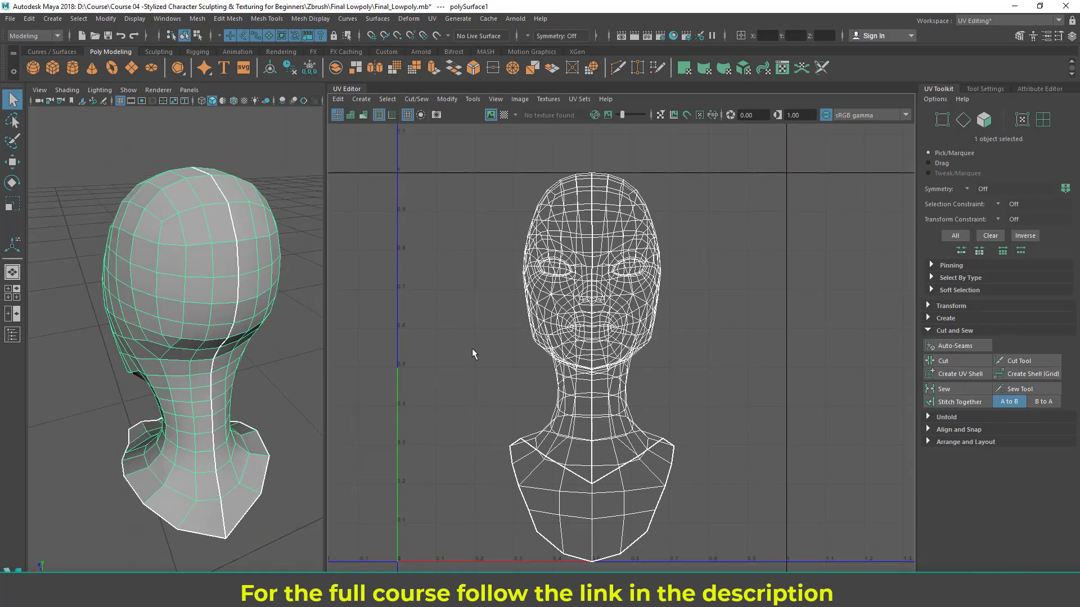
pyautogui.click(271, 279)
pyautogui.click(224, 230)
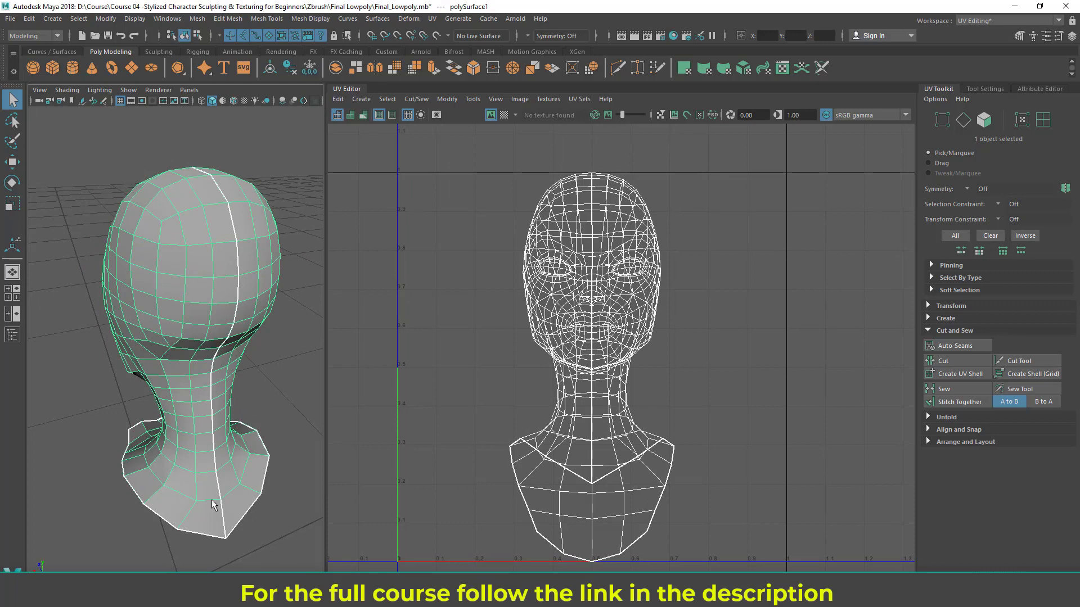
pyautogui.keyDown('alt'); pyautogui.moveTo(224, 375); pyautogui.dragTo(219, 374); pyautogui.keyUp('alt')
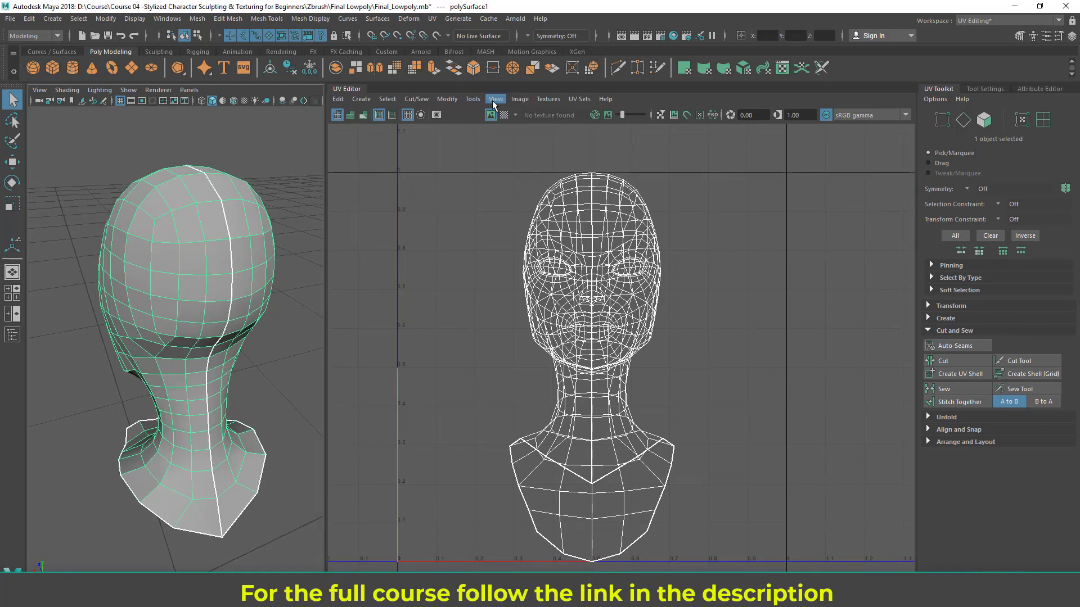
# Step: Turn off the Texture Borders display, view the head without seam highlights from several sides, and turn the borders back on
pyautogui.click(547, 100)
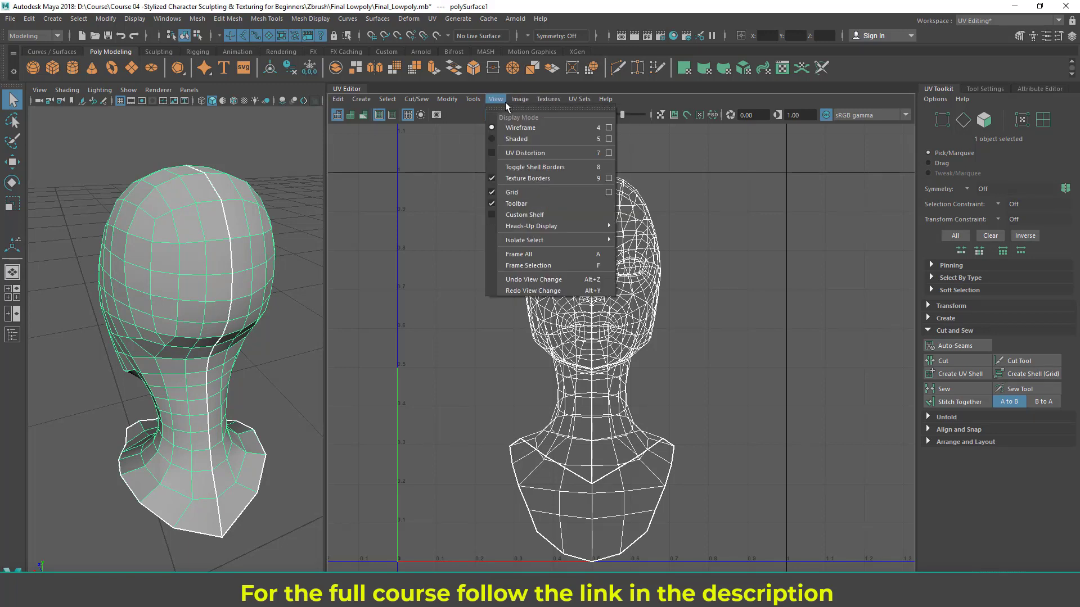
pyautogui.moveTo(500, 100)
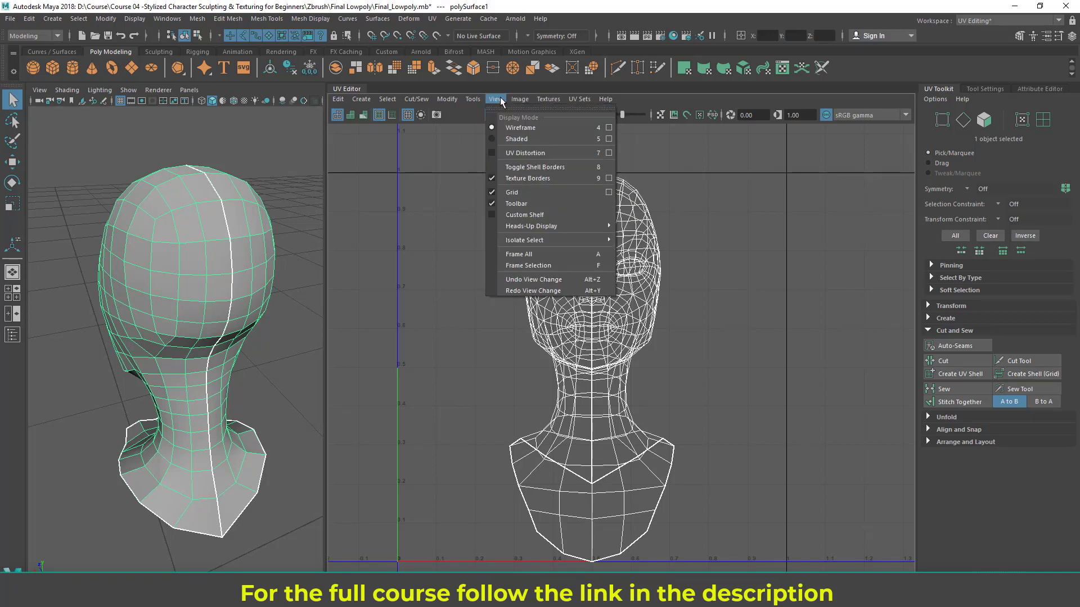
pyautogui.click(516, 181)
pyautogui.click(298, 323)
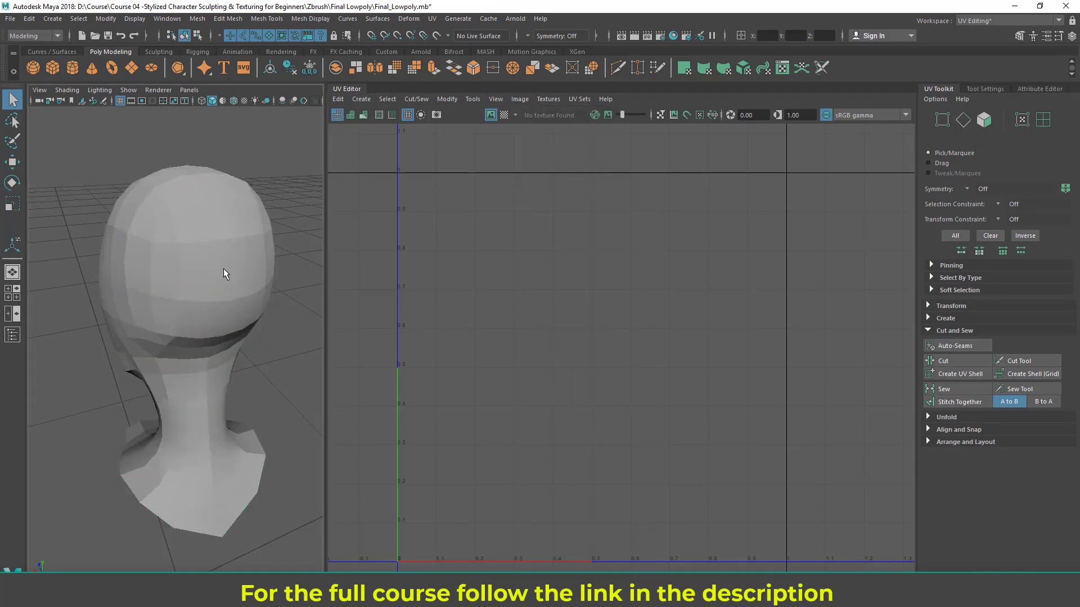
pyautogui.click(223, 270)
pyautogui.keyDown('alt'); pyautogui.moveTo(173, 326); pyautogui.dragTo(256, 264); pyautogui.keyUp('alt')
pyautogui.keyDown('alt'); pyautogui.moveTo(190, 437); pyautogui.dragTo(508, 403); pyautogui.keyUp('alt')
pyautogui.keyDown('alt'); pyautogui.moveTo(140, 523); pyautogui.dragTo(178, 385, button='middle'); pyautogui.keyUp('alt')
pyautogui.keyDown('alt'); pyautogui.moveTo(178, 384); pyautogui.dragTo(223, 423); pyautogui.keyUp('alt')
pyautogui.keyDown('alt'); pyautogui.moveTo(204, 216); pyautogui.dragTo(211, 310, button='middle'); pyautogui.keyUp('alt')
pyautogui.keyDown('alt'); pyautogui.moveTo(211, 310); pyautogui.dragTo(359, 286); pyautogui.keyUp('alt')
pyautogui.keyDown('alt'); pyautogui.moveTo(217, 273); pyautogui.dragTo(228, 344); pyautogui.keyUp('alt')
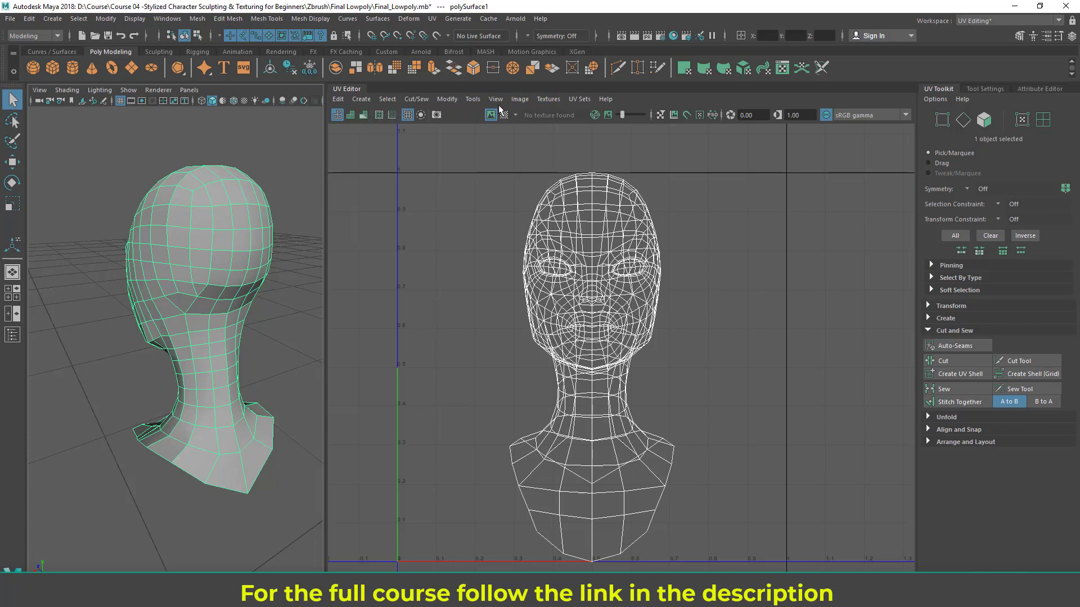
pyautogui.click(379, 114)
# Step: Extend the centre seam one edge further down the forehead by cutting the UVs at the next edge
pyautogui.keyDown('alt'); pyautogui.moveTo(214, 360); pyautogui.dragTo(248, 337); pyautogui.keyUp('alt')
pyautogui.keyDown('alt'); pyautogui.moveTo(248, 336); pyautogui.dragTo(246, 307, button='middle'); pyautogui.keyUp('alt')
pyautogui.keyDown('alt'); pyautogui.moveTo(246, 307); pyautogui.dragTo(181, 292); pyautogui.keyUp('alt')
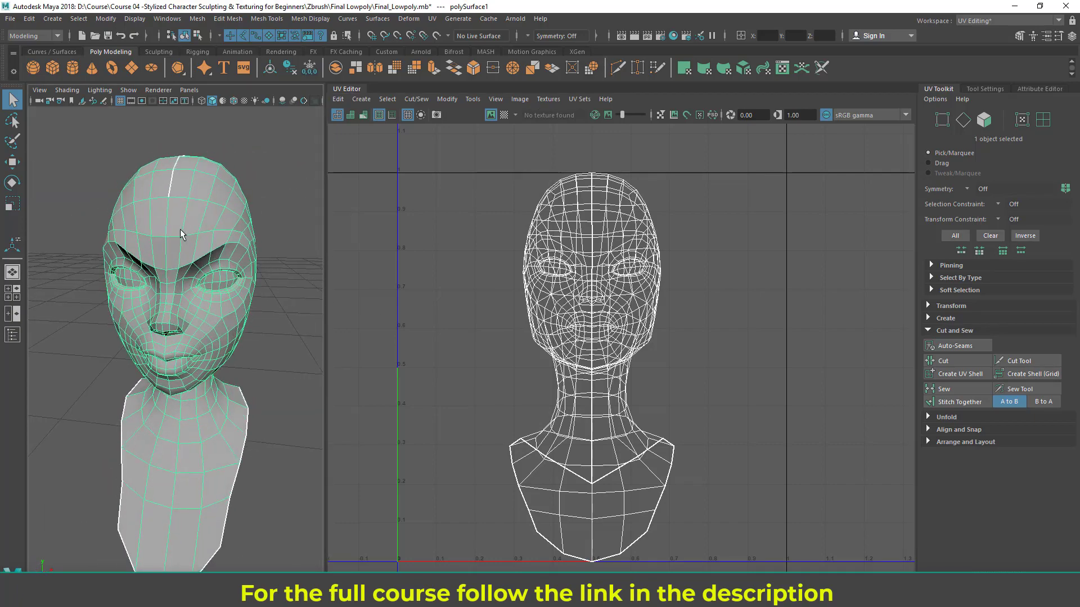
pyautogui.moveTo(180, 229); pyautogui.dragTo(177, 194, button='right')
pyautogui.click(168, 209)
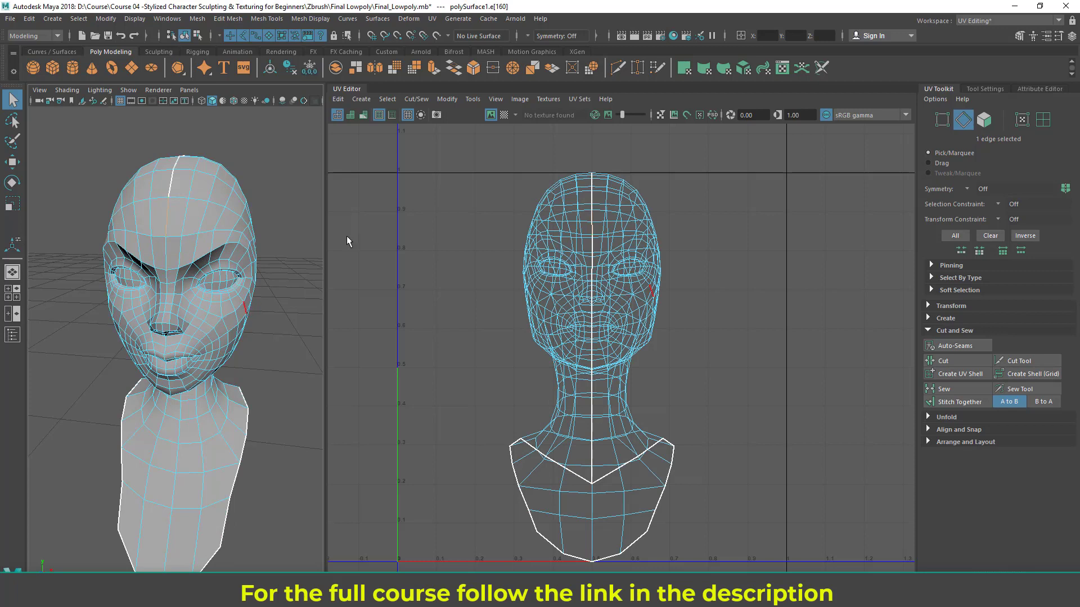
pyautogui.click(416, 99)
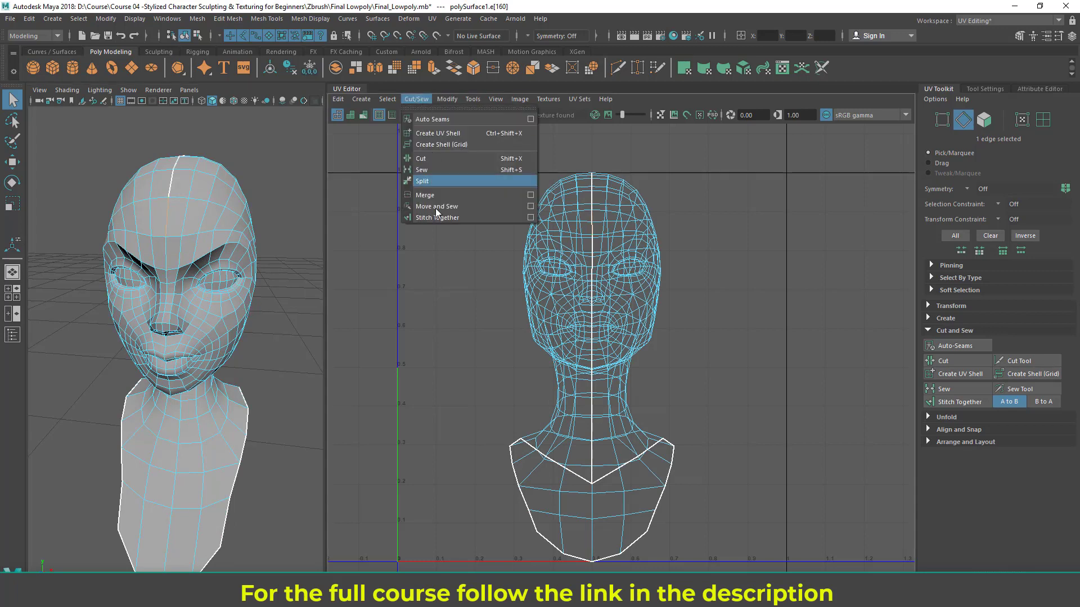
pyautogui.click(430, 159)
pyautogui.click(248, 166)
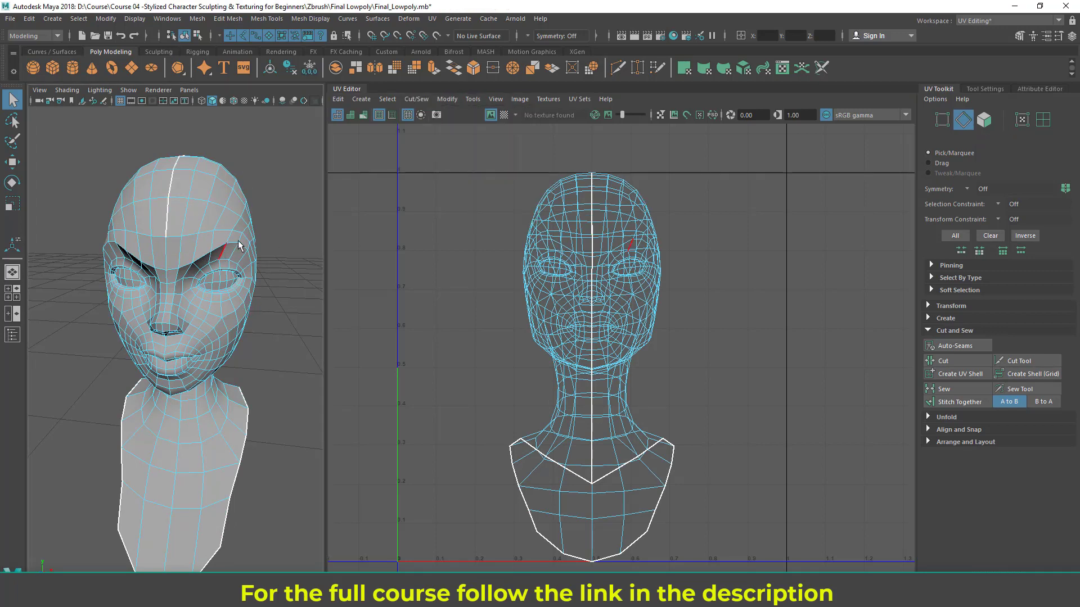
# Step: Select the head's whole UV shell and unfold it
pyautogui.keyDown('alt'); pyautogui.moveTo(208, 231); pyautogui.dragTo(123, 349); pyautogui.keyUp('alt')
pyautogui.keyDown('alt'); pyautogui.moveTo(85, 266); pyautogui.dragTo(190, 243); pyautogui.keyUp('alt')
pyautogui.keyDown('alt'); pyautogui.moveTo(210, 377); pyautogui.dragTo(209, 338, button='middle'); pyautogui.keyUp('alt')
pyautogui.keyDown('alt'); pyautogui.moveTo(209, 337); pyautogui.dragTo(56, 306); pyautogui.keyUp('alt')
pyautogui.moveTo(580, 230); pyautogui.dragTo(517, 214, button='right')
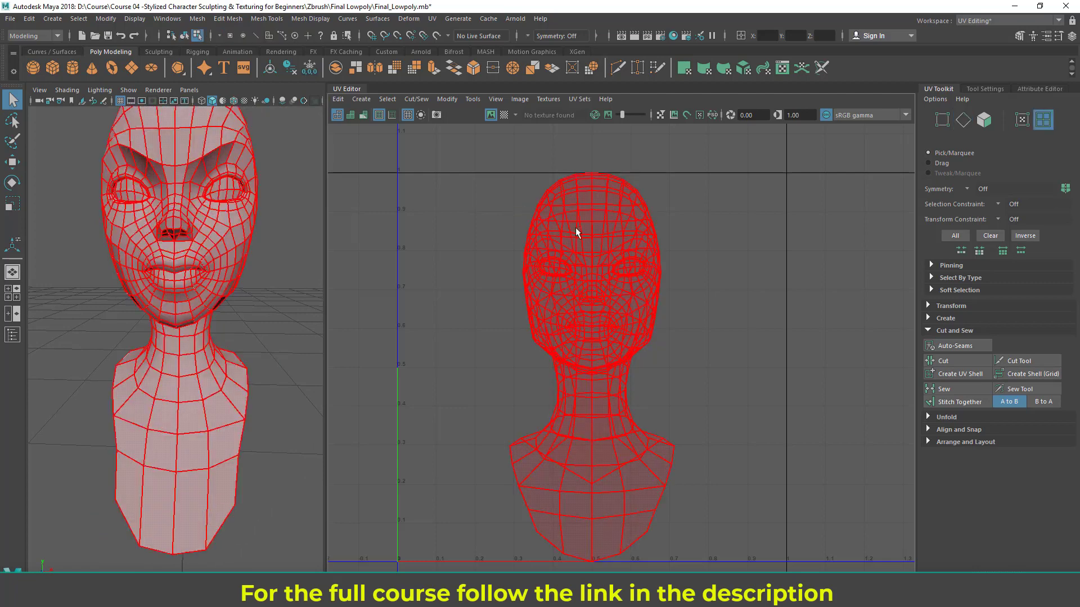
pyautogui.click(576, 227)
pyautogui.click(452, 100)
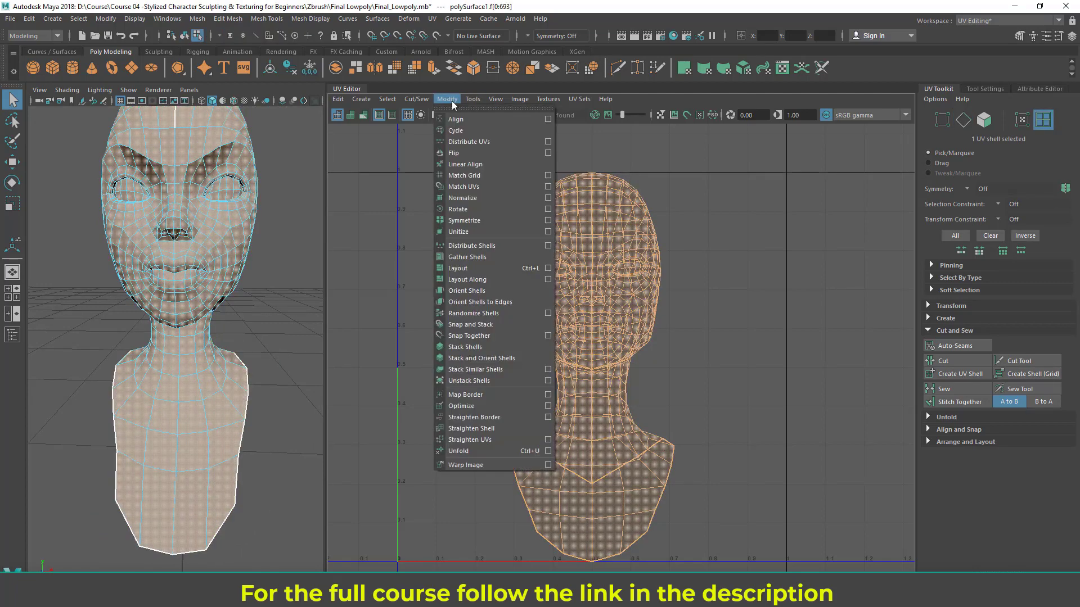
pyautogui.click(469, 453)
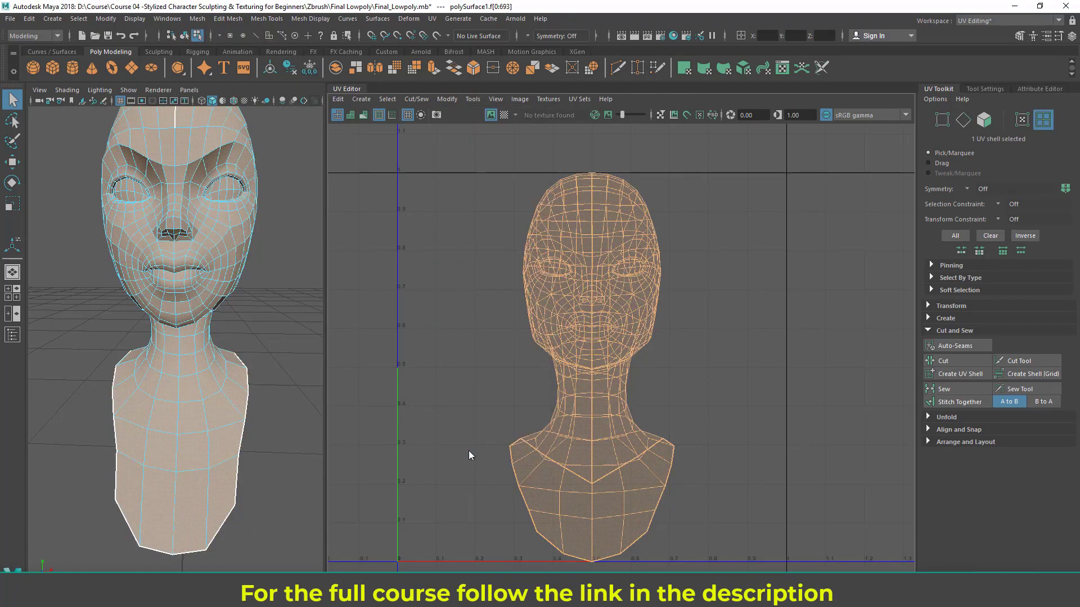
# Step: Compare the unfolded UV layout with the head mesh in object selection, viewing the mesh from both sides
pyautogui.keyDown('alt'); pyautogui.moveTo(279, 429); pyautogui.dragTo(173, 388); pyautogui.keyUp('alt')
pyautogui.scroll(2, 516, 366)
pyautogui.moveTo(199, 243); pyautogui.dragTo(268, 200, button='right')
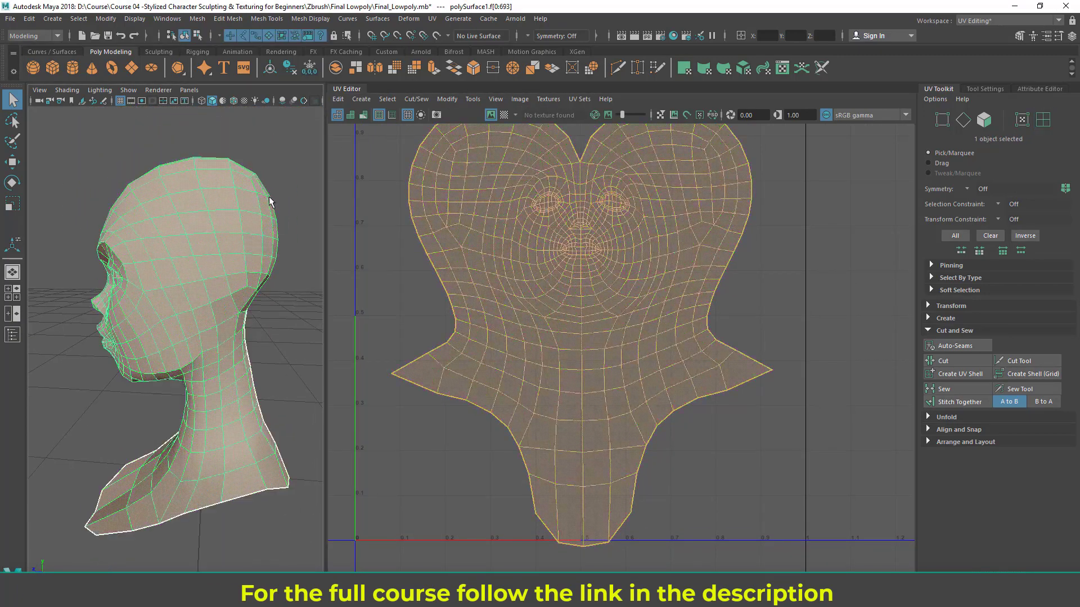
pyautogui.click(261, 291)
pyautogui.click(243, 296)
pyautogui.keyDown('alt'); pyautogui.moveTo(261, 292); pyautogui.dragTo(86, 440); pyautogui.keyUp('alt')
pyautogui.keyDown('alt'); pyautogui.moveTo(499, 293); pyautogui.dragTo(503, 307, button='middle'); pyautogui.keyUp('alt')
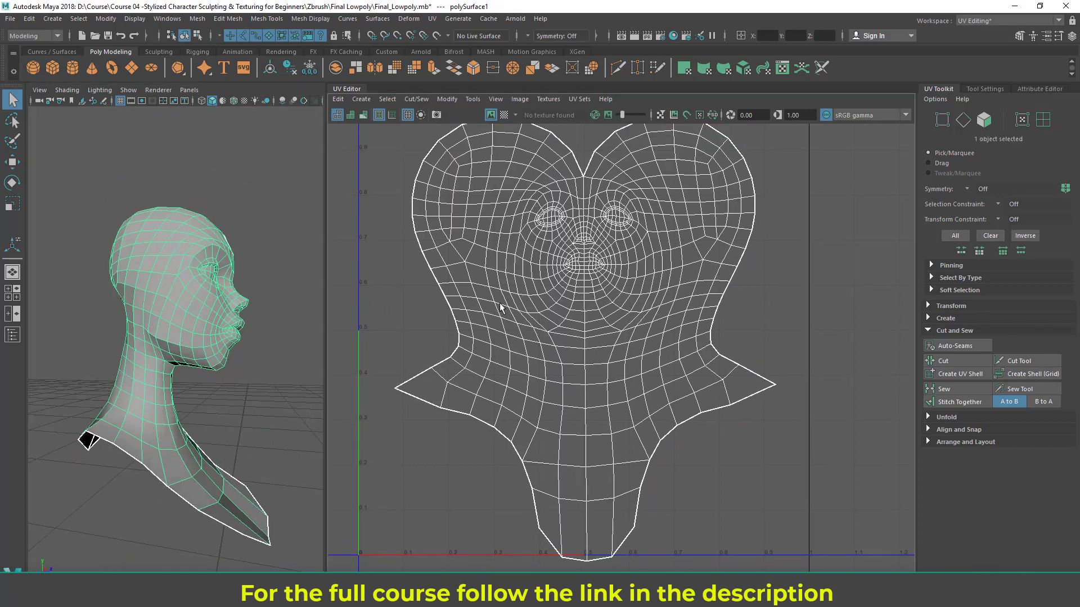
# Step: Examine the head's jaw, chin and neck from both sides against the unfolded layout in the UV Editor
pyautogui.scroll(4, 147, 354)
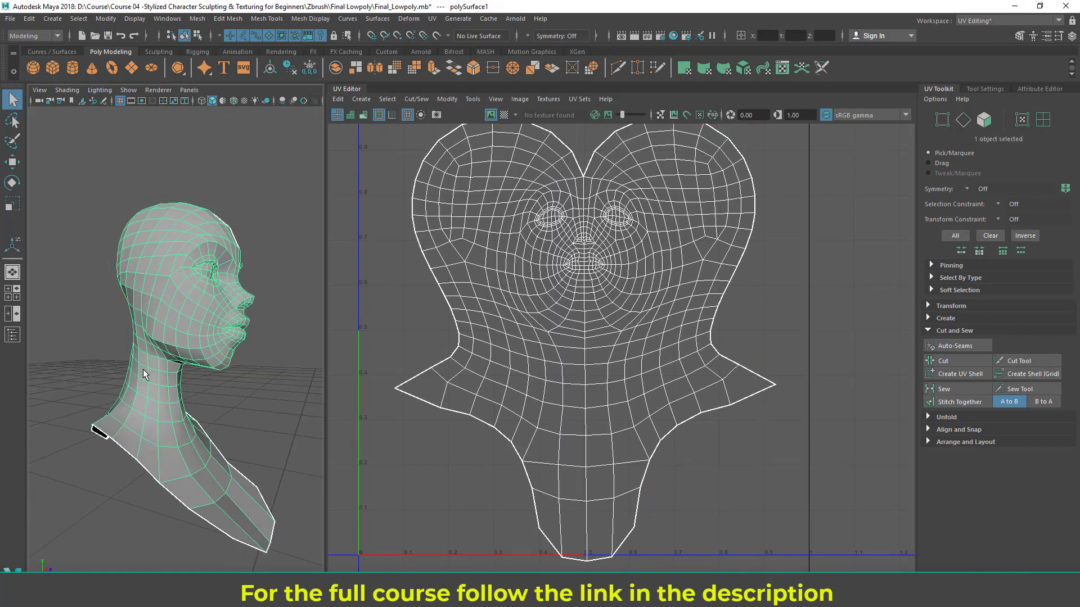
pyautogui.keyDown('alt'); pyautogui.moveTo(147, 353); pyautogui.dragTo(63, 335); pyautogui.keyUp('alt')
pyautogui.keyDown('alt'); pyautogui.moveTo(63, 335); pyautogui.dragTo(79, 413, button='middle'); pyautogui.keyUp('alt')
pyautogui.keyDown('alt'); pyautogui.moveTo(135, 403); pyautogui.dragTo(62, 391); pyautogui.keyUp('alt')
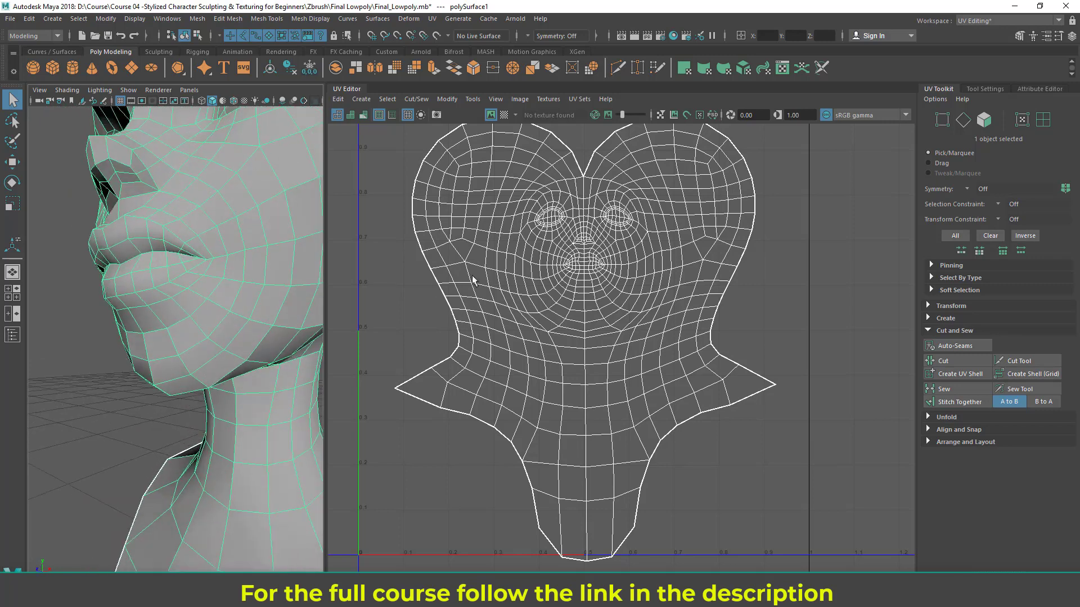
pyautogui.keyDown('alt'); pyautogui.moveTo(495, 277); pyautogui.dragTo(496, 278, button='middle'); pyautogui.keyUp('alt')
pyautogui.scroll(-3, 496, 277)
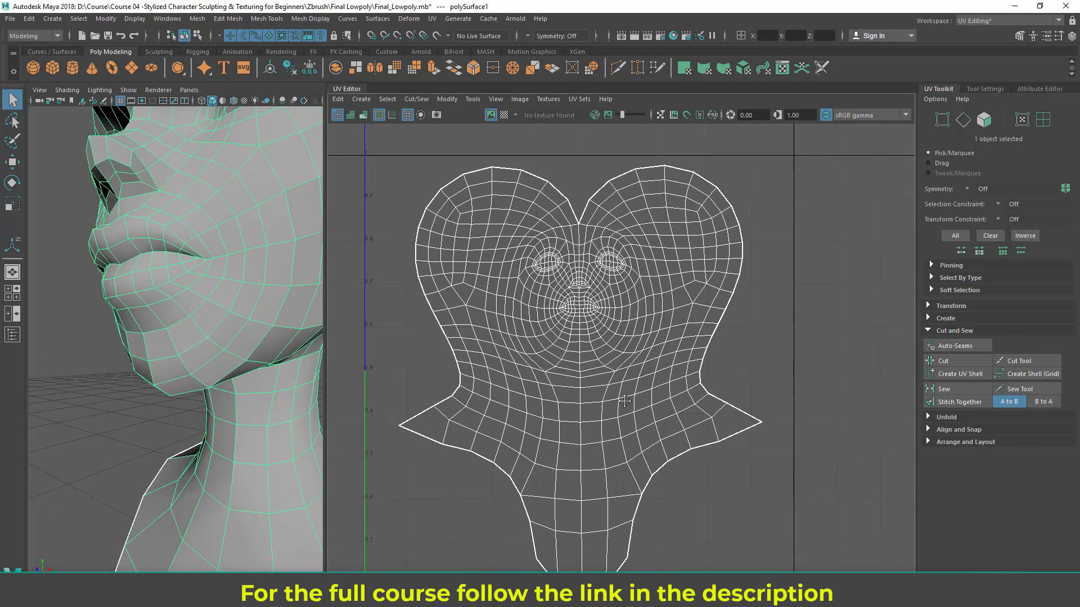
pyautogui.keyDown('alt'); pyautogui.moveTo(662, 392); pyautogui.dragTo(662, 376, button='middle'); pyautogui.keyUp('alt')
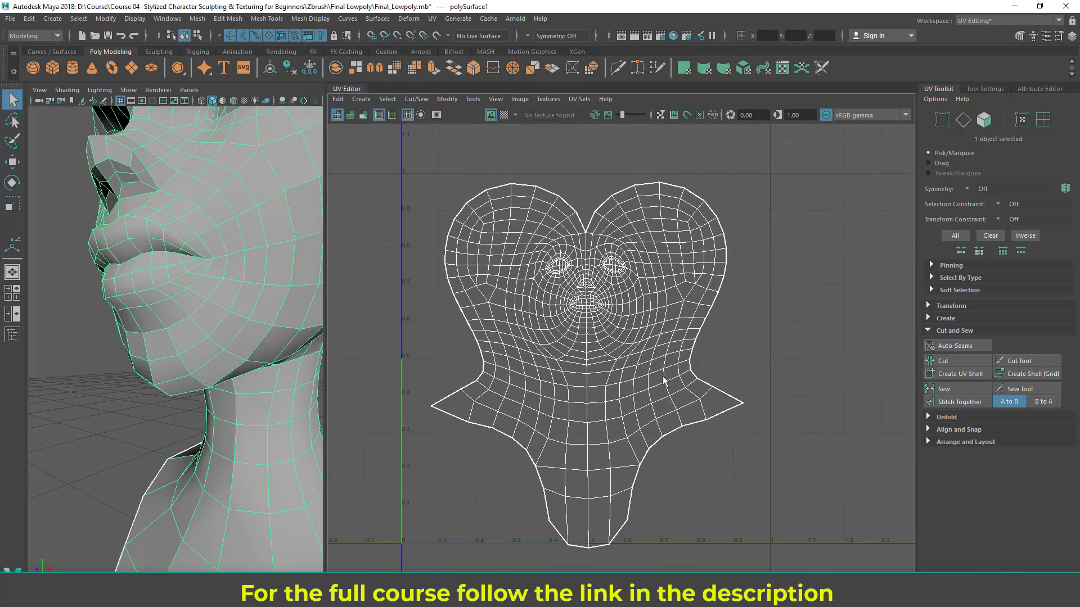
pyautogui.scroll(1, 565, 347)
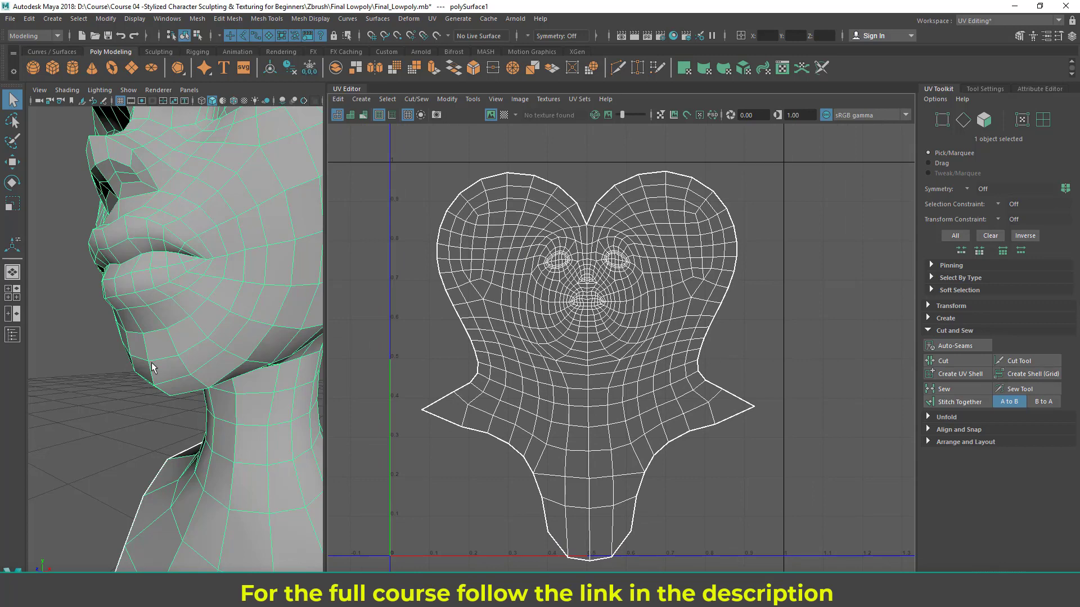
pyautogui.scroll(5, 152, 368)
pyautogui.keyDown('alt'); pyautogui.moveTo(529, 325); pyautogui.dragTo(526, 338, button='middle'); pyautogui.keyUp('alt')
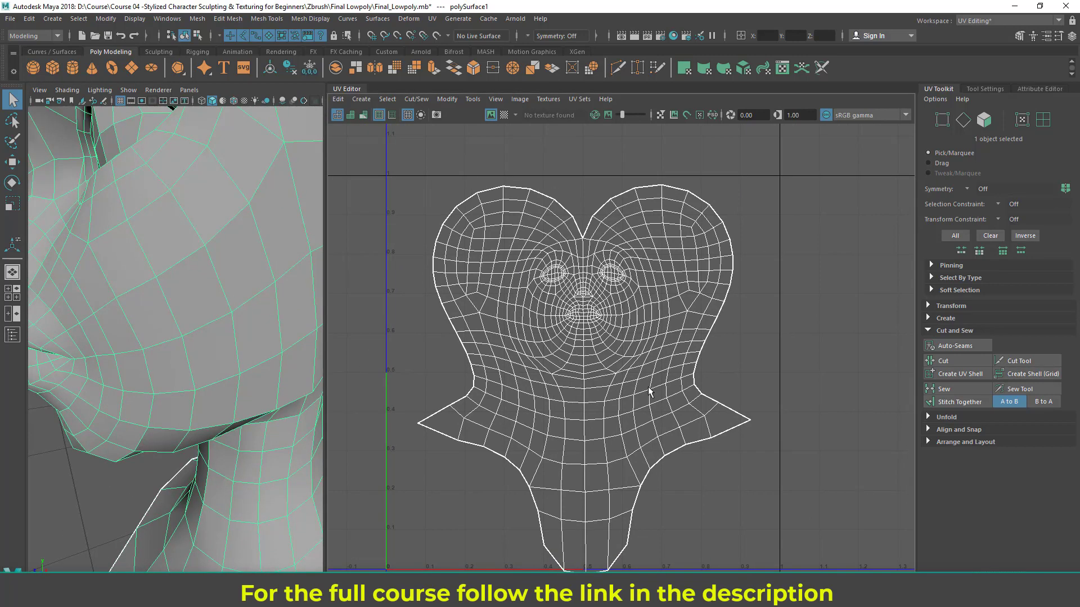
pyautogui.scroll(-5, 241, 356)
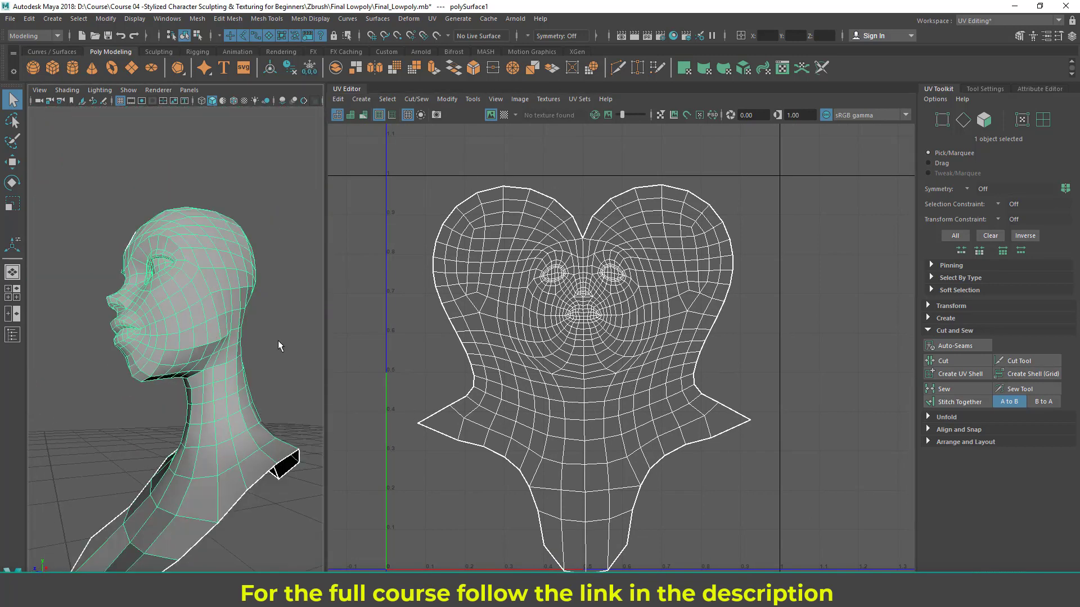
# Step: Turn on the Checker Map and examine the checker pattern on the head and neck from several sides
pyautogui.click(549, 99)
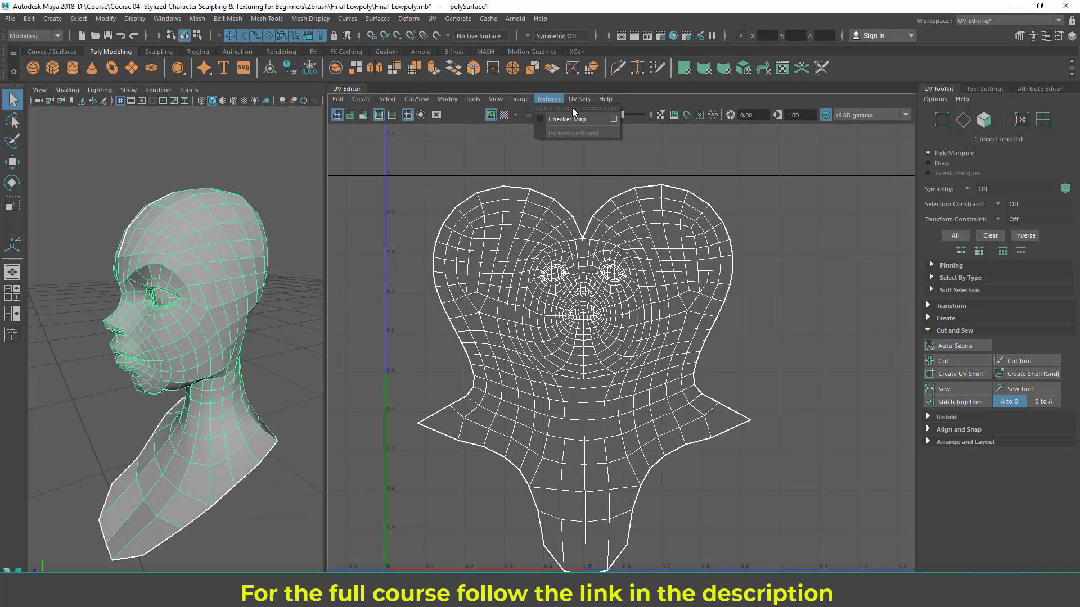
pyautogui.click(549, 119)
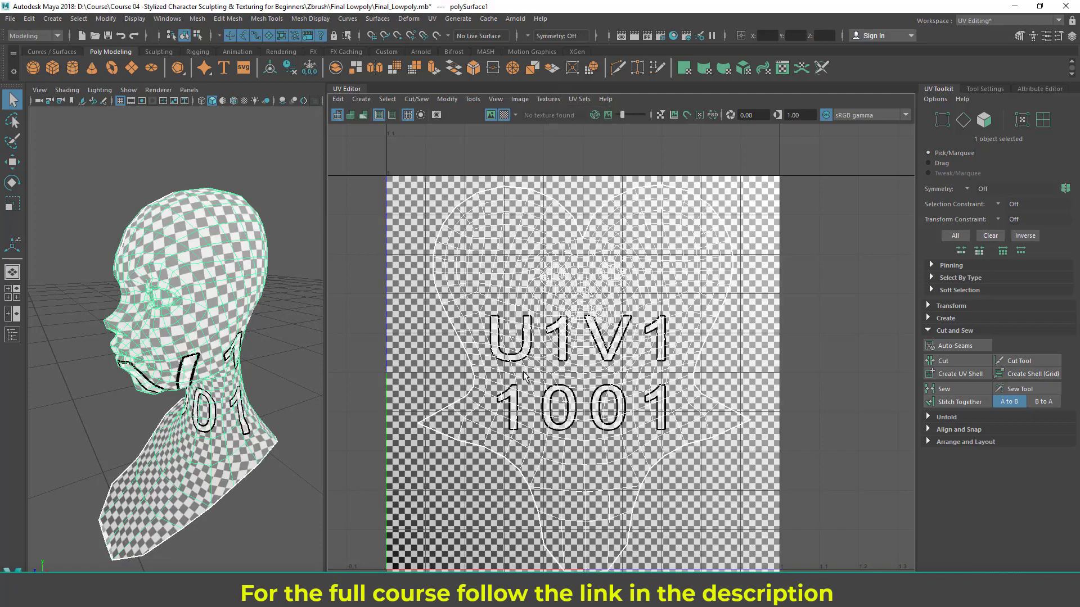
pyautogui.scroll(-2, 501, 507)
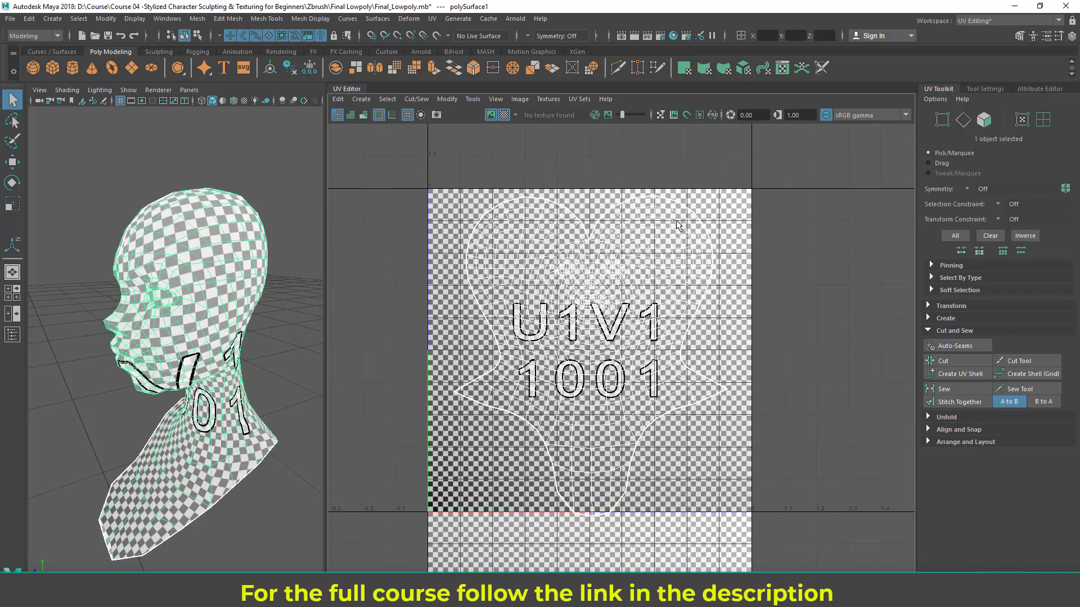
pyautogui.keyDown('alt'); pyautogui.moveTo(164, 349); pyautogui.dragTo(312, 393); pyautogui.keyUp('alt')
pyautogui.keyDown('alt'); pyautogui.moveTo(201, 253); pyautogui.dragTo(243, 168, button='middle'); pyautogui.keyUp('alt')
pyautogui.keyDown('alt'); pyautogui.moveTo(185, 394); pyautogui.dragTo(210, 452); pyautogui.keyUp('alt')
pyautogui.keyDown('alt'); pyautogui.moveTo(228, 344); pyautogui.dragTo(141, 384); pyautogui.keyUp('alt')
pyautogui.keyDown('alt'); pyautogui.moveTo(164, 378); pyautogui.dragTo(169, 450, button='middle'); pyautogui.keyUp('alt')
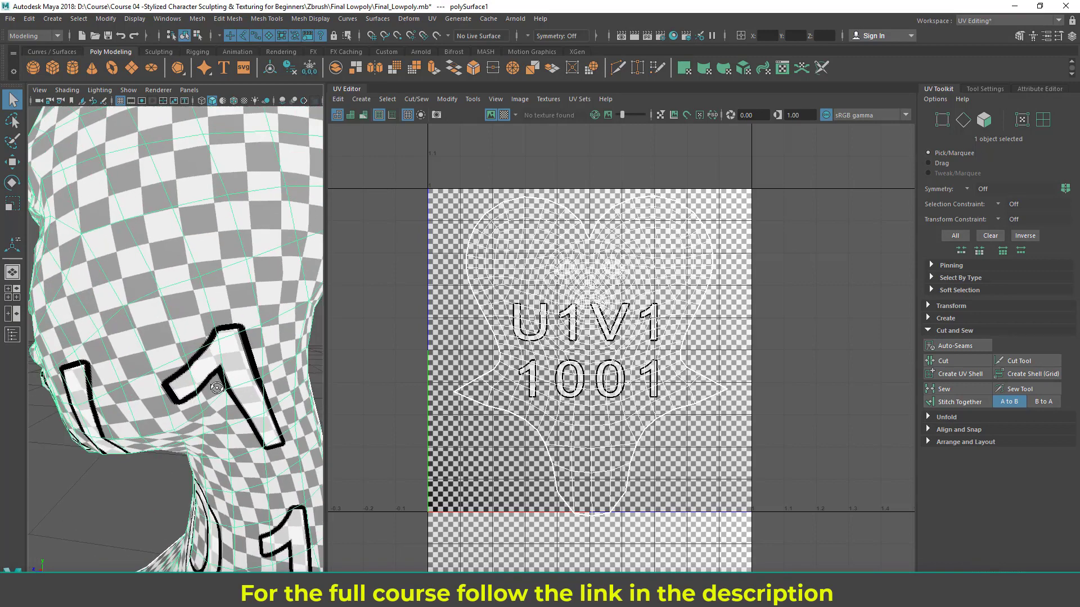
pyautogui.keyDown('alt'); pyautogui.moveTo(163, 388); pyautogui.dragTo(274, 372); pyautogui.keyUp('alt')
pyautogui.scroll(-5, 192, 385)
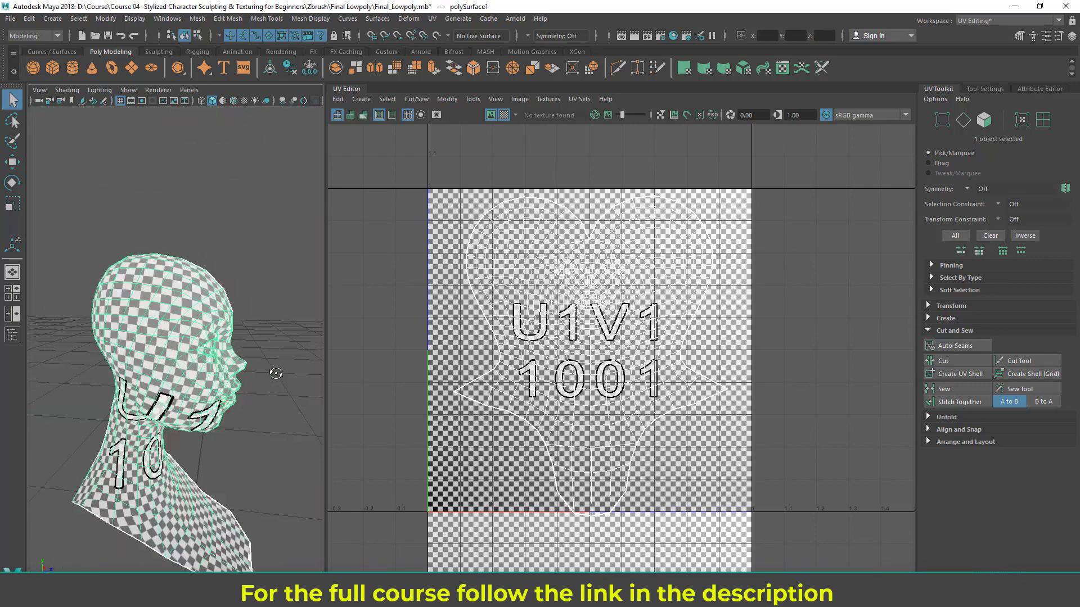
pyautogui.scroll(10, 199, 365)
pyautogui.scroll(-5, 203, 370)
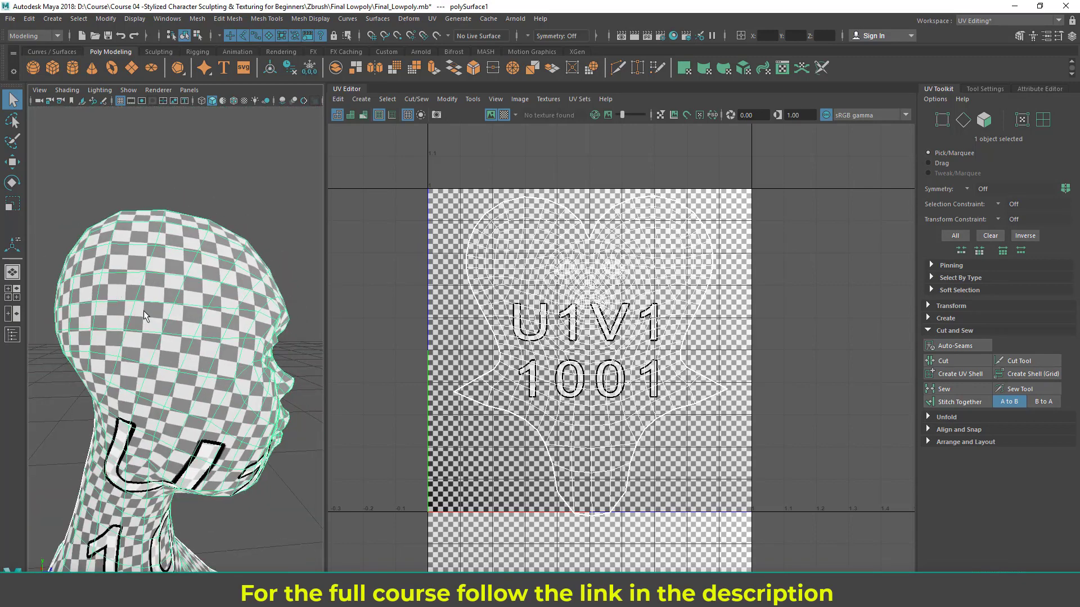
# Step: Examine the size and shape of the checks across the skull, face, neck and chest, and turn the Checker Map off
pyautogui.keyDown('alt'); pyautogui.moveTo(168, 332); pyautogui.dragTo(219, 333); pyautogui.keyUp('alt')
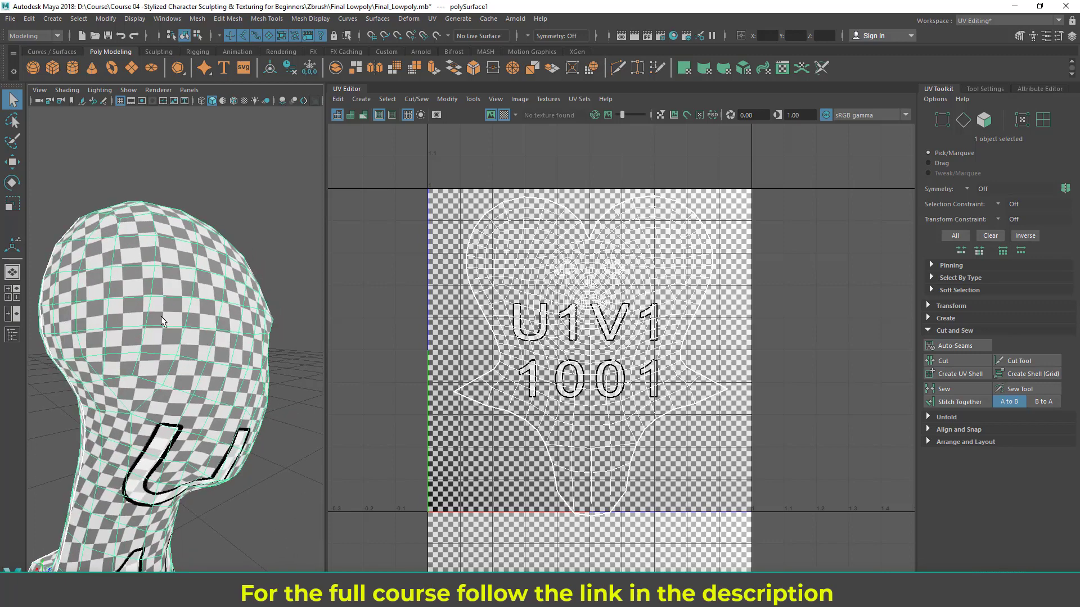
pyautogui.scroll(4, 157, 320)
pyautogui.moveTo(143, 319)
pyautogui.keyDown('alt'); pyautogui.mouseDown()
pyautogui.moveTo(155, 330)
pyautogui.moveTo(194, 309)
pyautogui.moveTo(156, 358)
pyautogui.moveTo(194, 316)
pyautogui.moveTo(236, 313)
pyautogui.moveTo(106, 304)
pyautogui.moveTo(141, 315)
pyautogui.moveTo(67, 325)
pyautogui.moveTo(96, 331)
pyautogui.moveTo(137, 310)
pyautogui.mouseUp(); pyautogui.keyUp('alt')
pyautogui.keyDown('alt'); pyautogui.moveTo(136, 310); pyautogui.dragTo(100, 287, button='middle'); pyautogui.keyUp('alt')
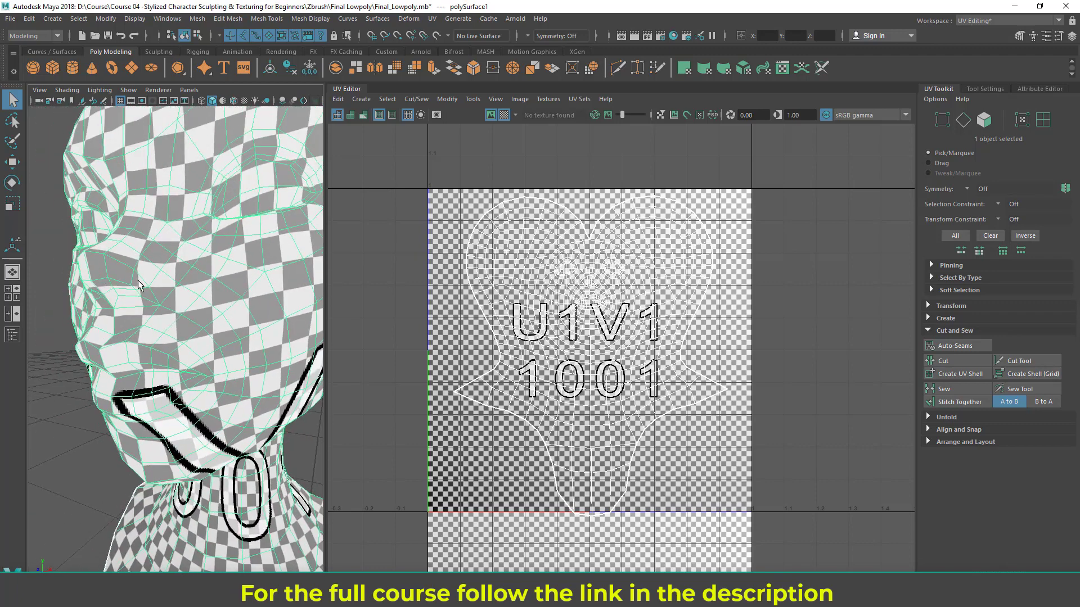
pyautogui.keyDown('alt'); pyautogui.moveTo(117, 286); pyautogui.dragTo(190, 345); pyautogui.keyUp('alt')
pyautogui.keyDown('alt'); pyautogui.moveTo(195, 298); pyautogui.dragTo(284, 294); pyautogui.keyUp('alt')
pyautogui.keyDown('alt'); pyautogui.moveTo(175, 270); pyautogui.dragTo(172, 286); pyautogui.keyUp('alt')
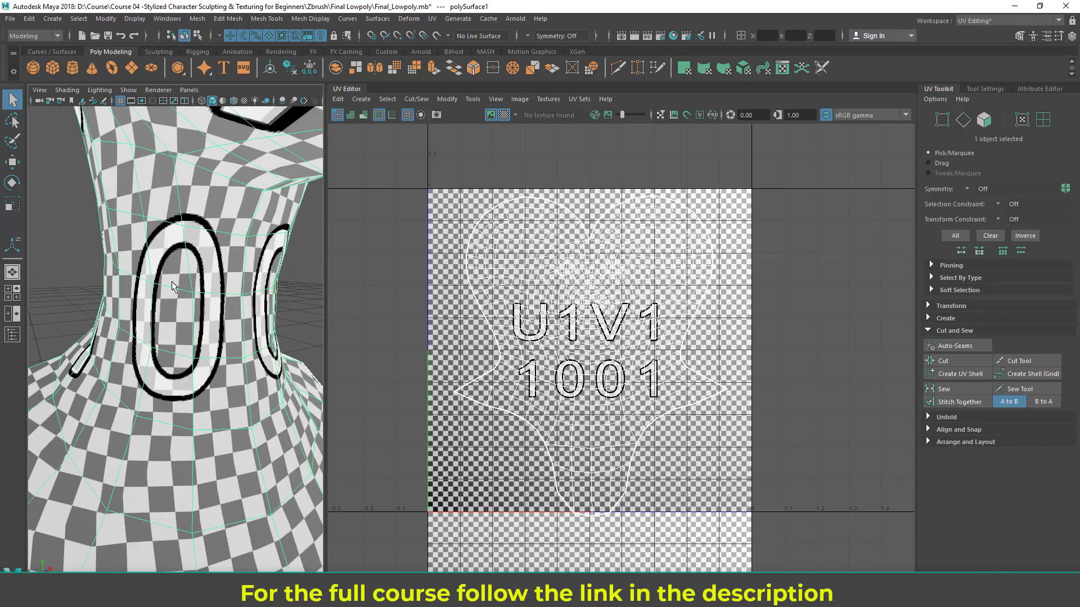
pyautogui.scroll(-6, 217, 414)
pyautogui.keyDown('alt'); pyautogui.moveTo(204, 384); pyautogui.dragTo(135, 425); pyautogui.keyUp('alt')
pyautogui.scroll(5, 135, 425)
pyautogui.keyDown('alt'); pyautogui.moveTo(182, 415); pyautogui.dragTo(171, 393, button='middle'); pyautogui.keyUp('alt')
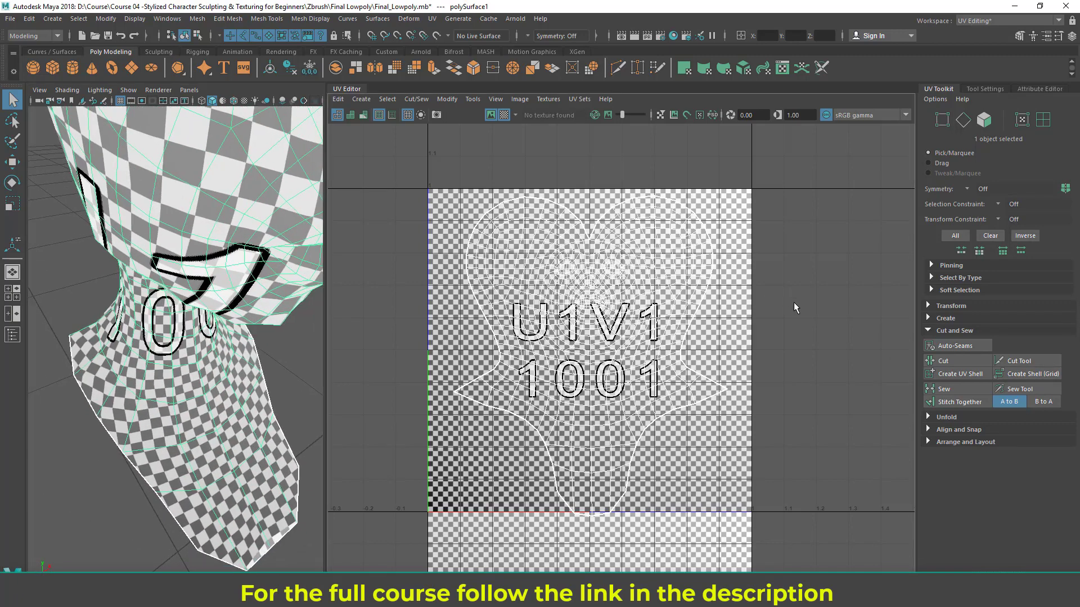
pyautogui.click(552, 100)
pyautogui.click(563, 119)
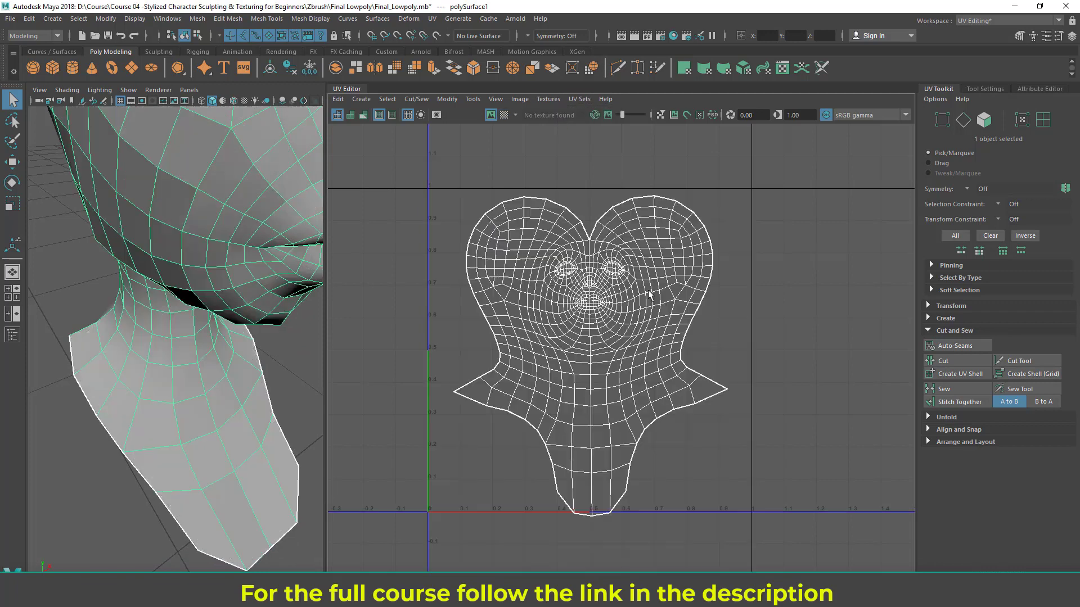
# Step: Select the UVs around one shoulder point of the shell and move them inward with Soft Select on to distort the layout
pyautogui.keyDown('alt'); pyautogui.moveTo(594, 355); pyautogui.dragTo(593, 342, button='middle'); pyautogui.keyUp('alt')
pyautogui.scroll(1, 593, 342)
pyautogui.moveTo(659, 331); pyautogui.dragTo(713, 327, button='right')
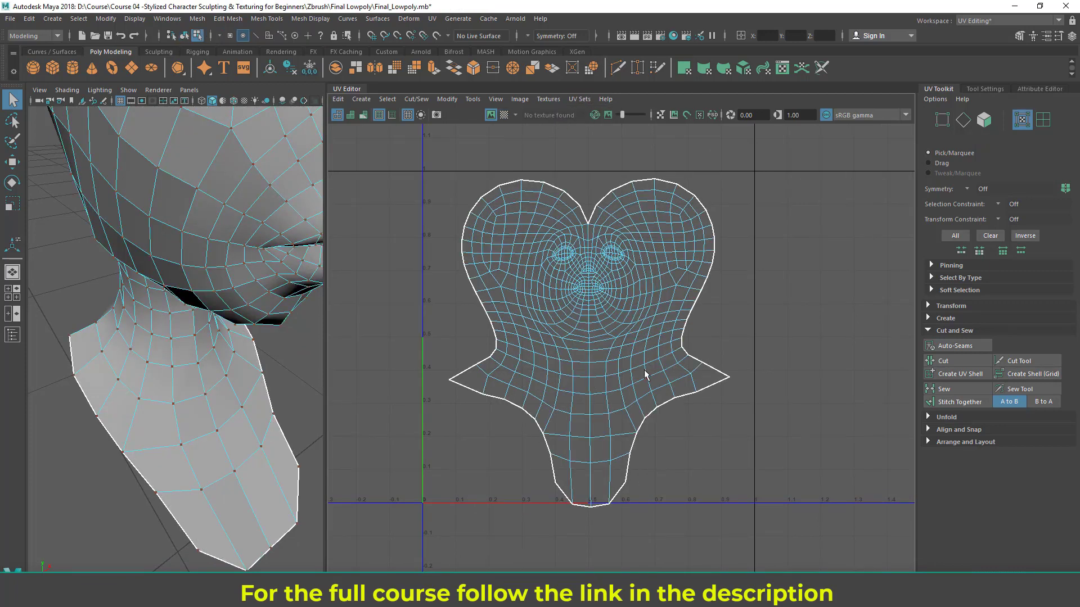
pyautogui.moveTo(694, 356); pyautogui.dragTo(722, 382)
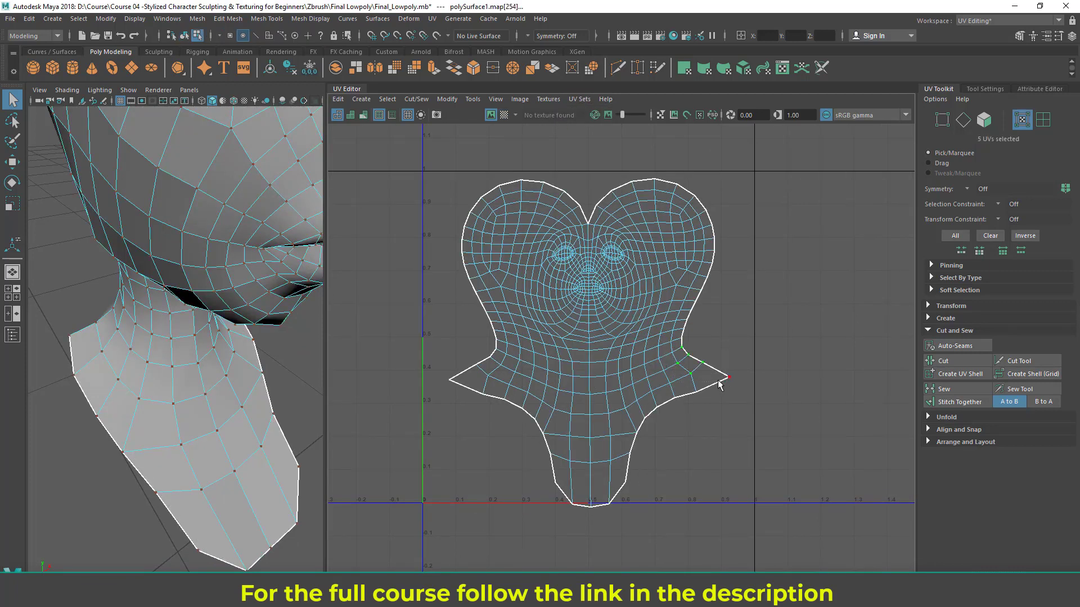
pyautogui.press('w')
pyautogui.keyDown('shift'); pyautogui.moveTo(728, 331); pyautogui.dragTo(660, 375); pyautogui.keyUp('shift')
pyautogui.press('b')
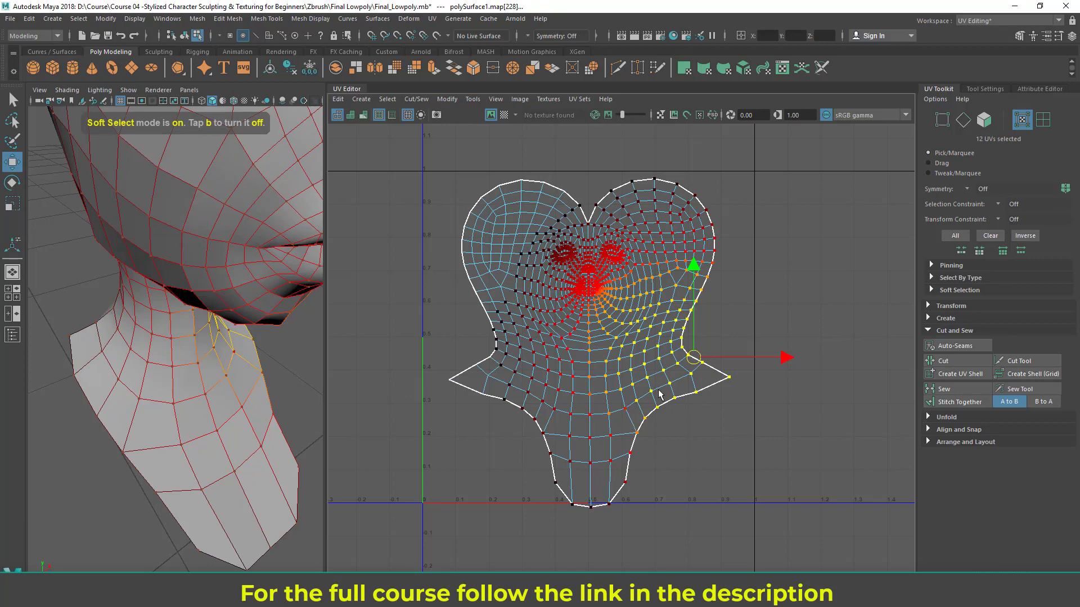
pyautogui.moveTo(694, 358); pyautogui.dragTo(626, 349)
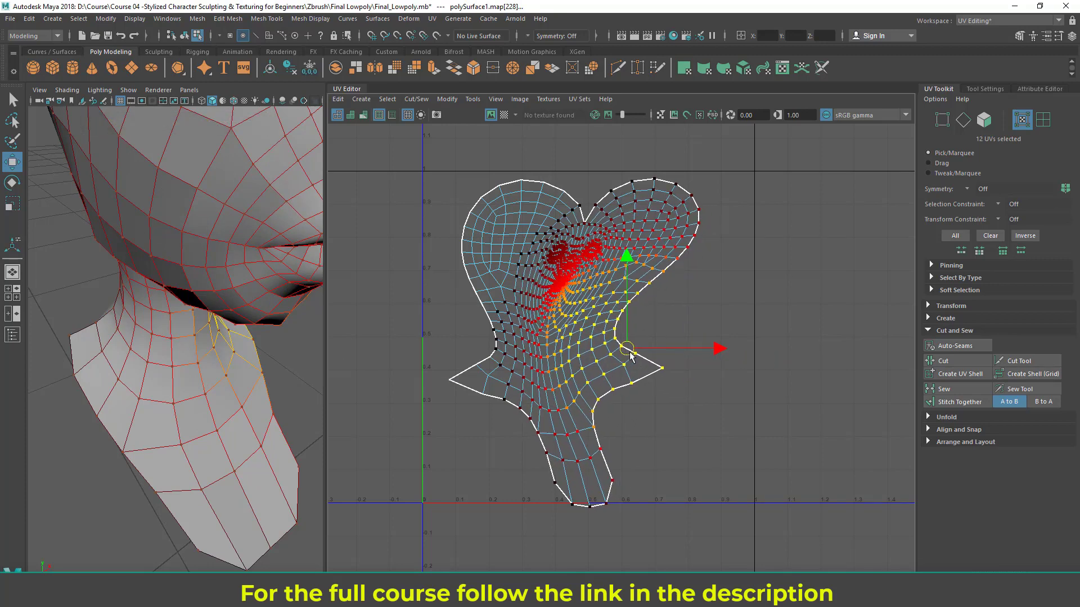
pyautogui.click(687, 460)
# Step: Return to object selection, turn on the Checker Map, and examine the checks on the face with the distorted UVs
pyautogui.moveTo(203, 253); pyautogui.dragTo(252, 209, button='right')
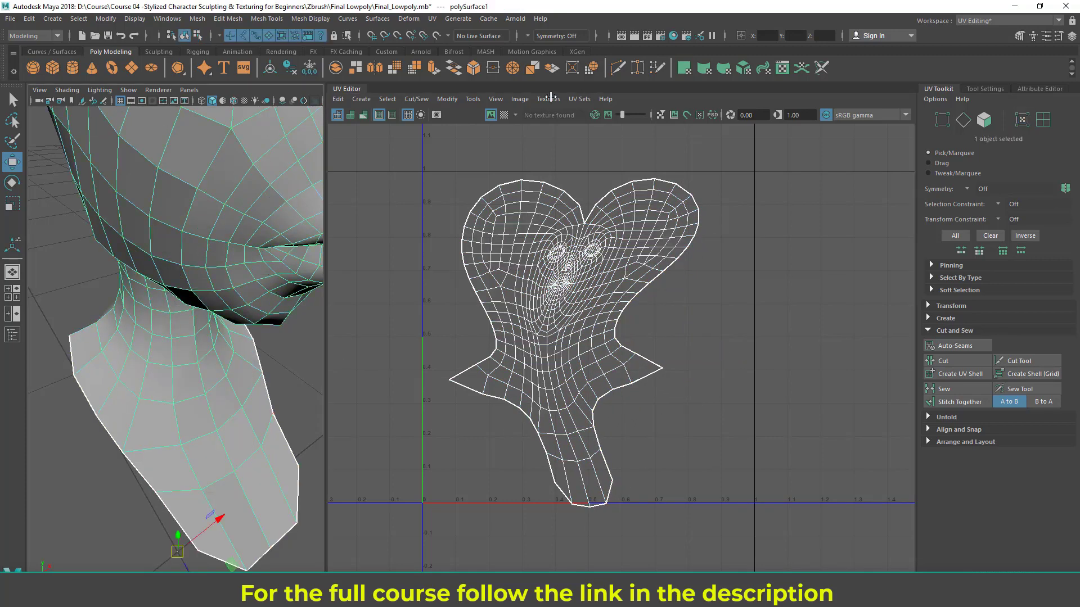
pyautogui.click(541, 100)
pyautogui.click(560, 123)
pyautogui.keyDown('alt'); pyautogui.moveTo(256, 282); pyautogui.dragTo(194, 366); pyautogui.keyUp('alt')
pyautogui.keyDown('alt'); pyautogui.moveTo(183, 368); pyautogui.dragTo(144, 309); pyautogui.keyUp('alt')
pyautogui.moveTo(144, 309)
pyautogui.keyDown('alt'); pyautogui.mouseDown(button='right')
pyautogui.moveTo(167, 307)
pyautogui.moveTo(140, 294)
pyautogui.mouseUp(button='right'); pyautogui.keyUp('alt')
pyautogui.scroll(5, 140, 294)
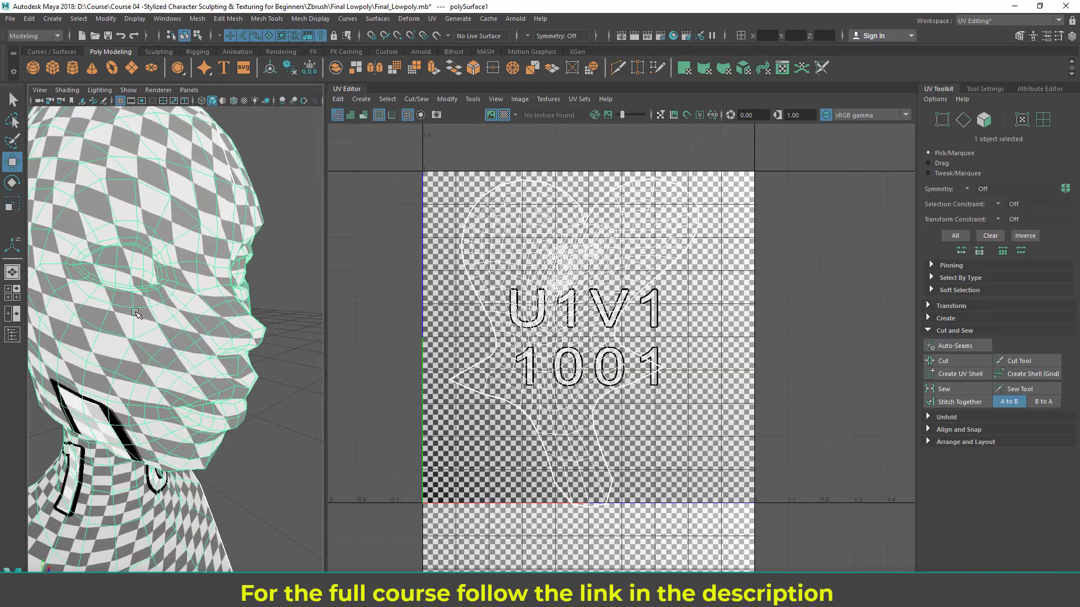
pyautogui.keyDown('alt'); pyautogui.moveTo(157, 369); pyautogui.dragTo(164, 366); pyautogui.keyUp('alt')
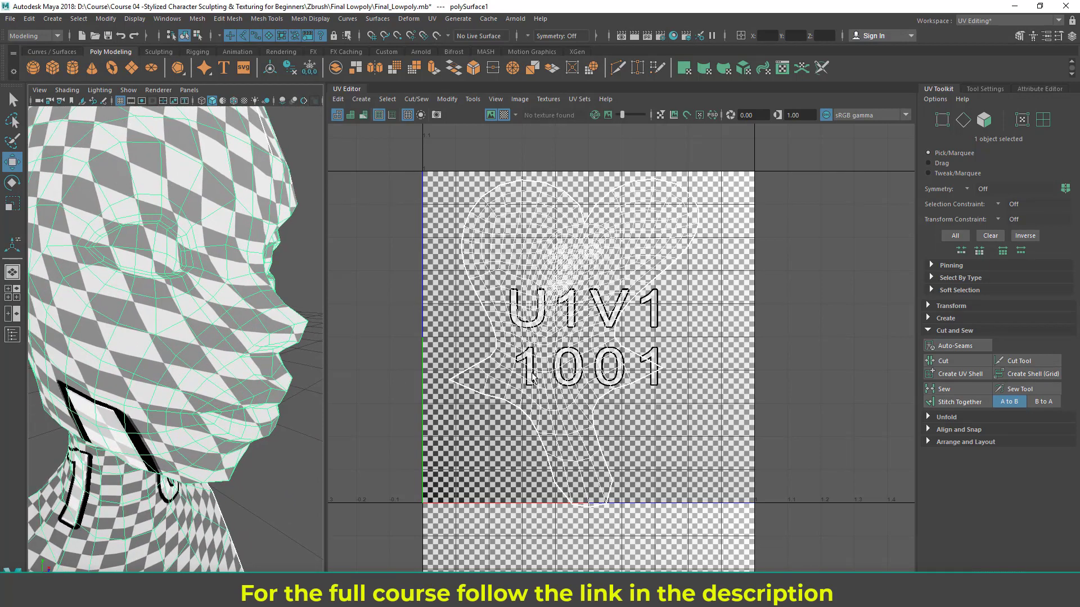
pyautogui.keyDown('alt'); pyautogui.moveTo(616, 313); pyautogui.dragTo(616, 328, button='middle'); pyautogui.keyUp('alt')
pyautogui.scroll(2, 168, 332)
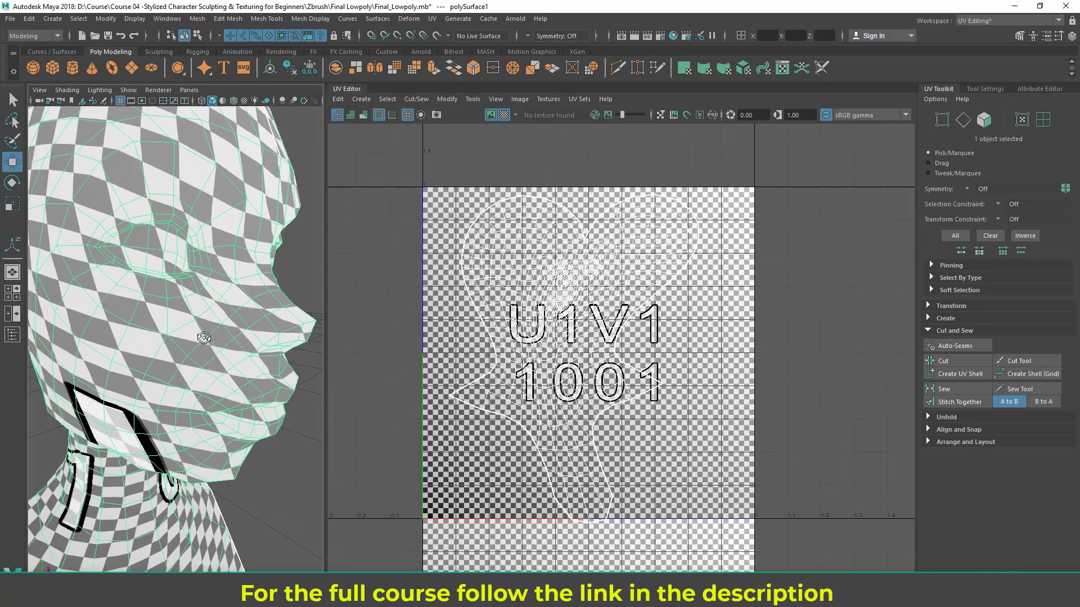
pyautogui.keyDown('alt'); pyautogui.moveTo(223, 368); pyautogui.dragTo(190, 355); pyautogui.keyUp('alt')
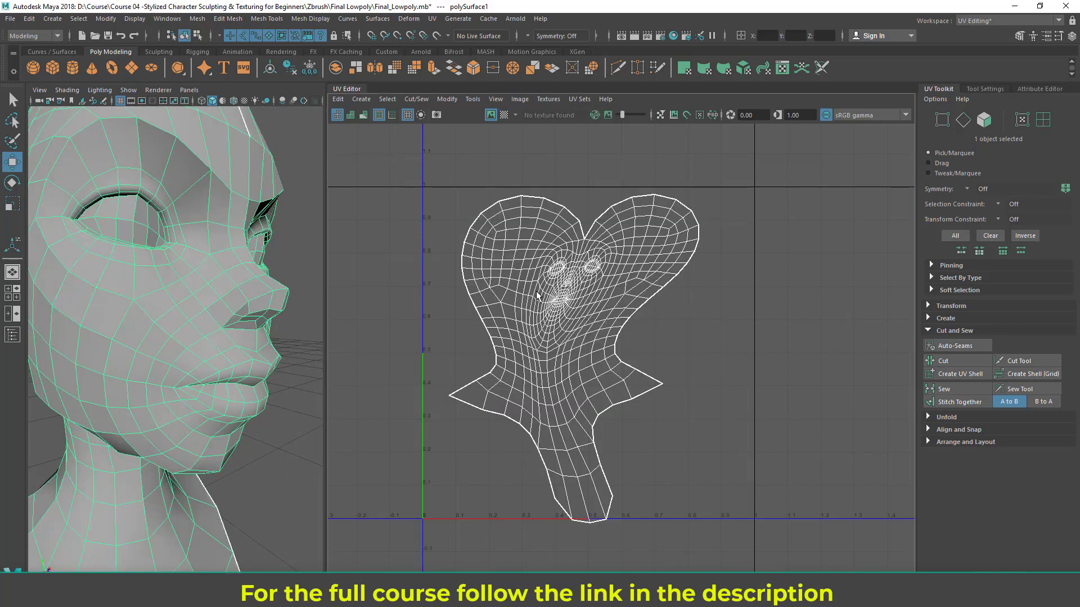
# Step: Select the head's distorted UV shell as a whole and unfold it again
pyautogui.moveTo(509, 239); pyautogui.dragTo(495, 234, button='right')
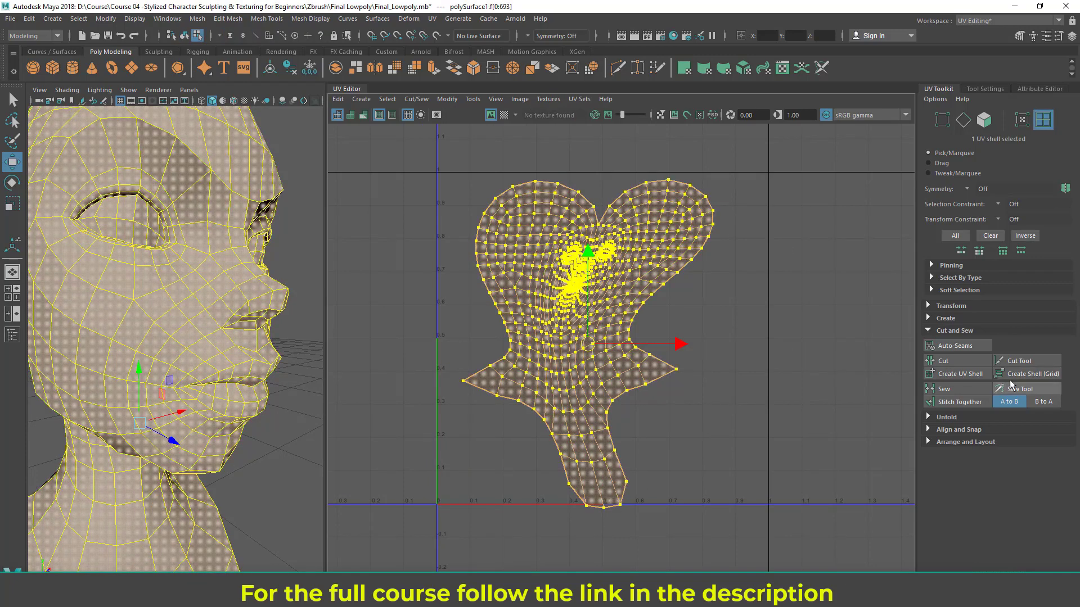
pyautogui.click(447, 99)
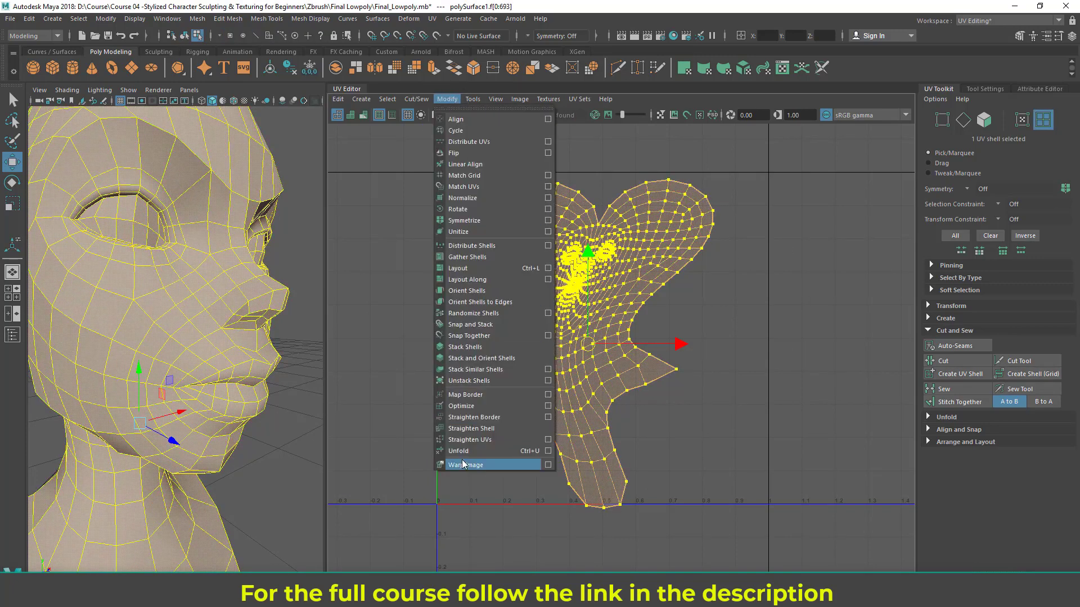
pyautogui.click(958, 333)
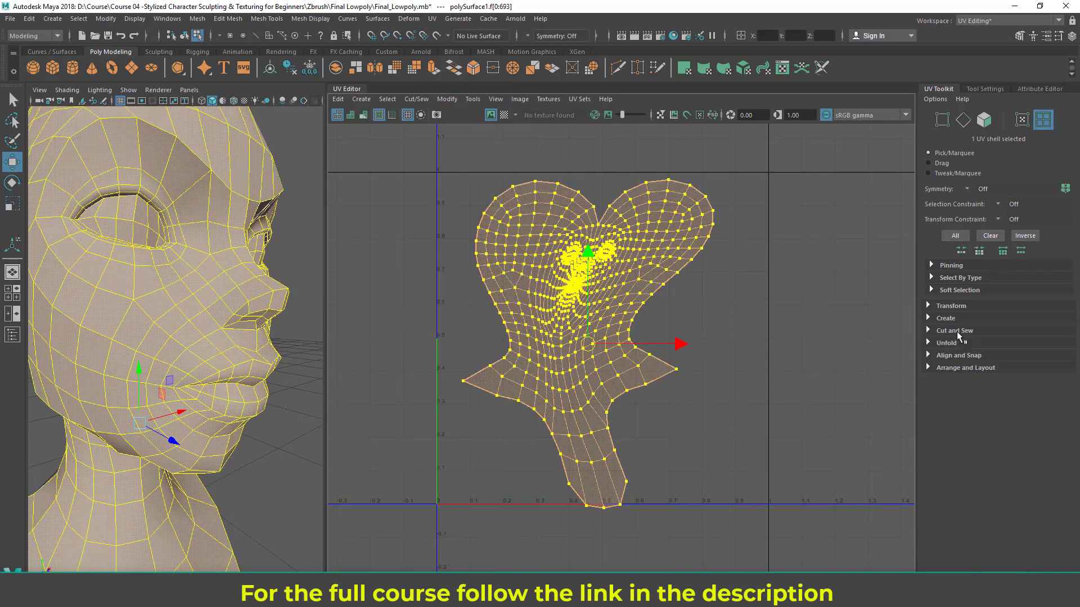
pyautogui.click(951, 344)
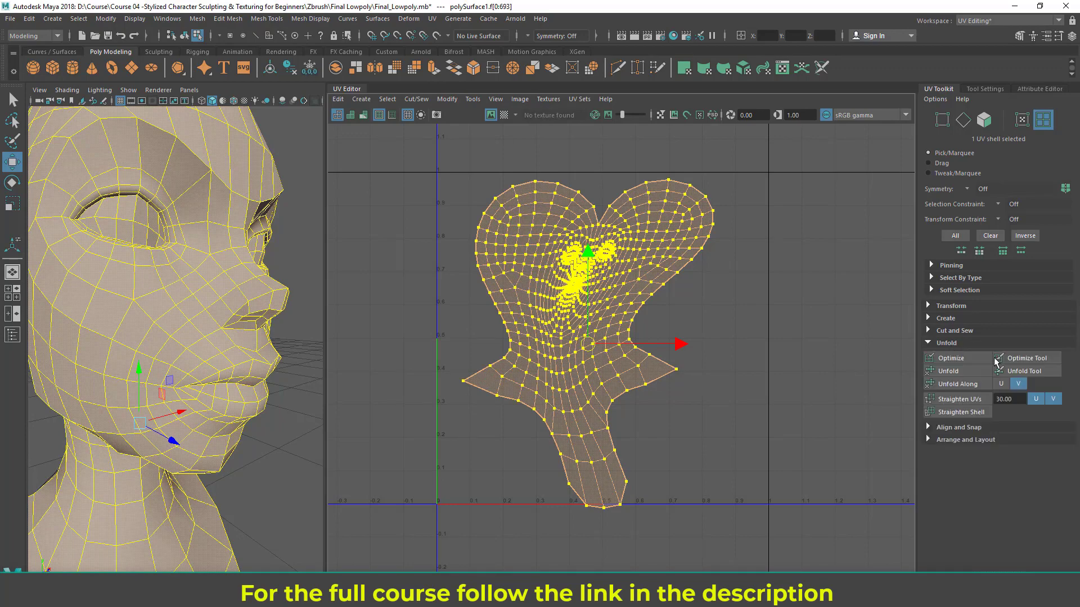
pyautogui.click(962, 373)
pyautogui.keyDown('alt'); pyautogui.moveTo(665, 352); pyautogui.dragTo(672, 366, button='middle'); pyautogui.keyUp('alt')
pyautogui.scroll(1, 598, 371)
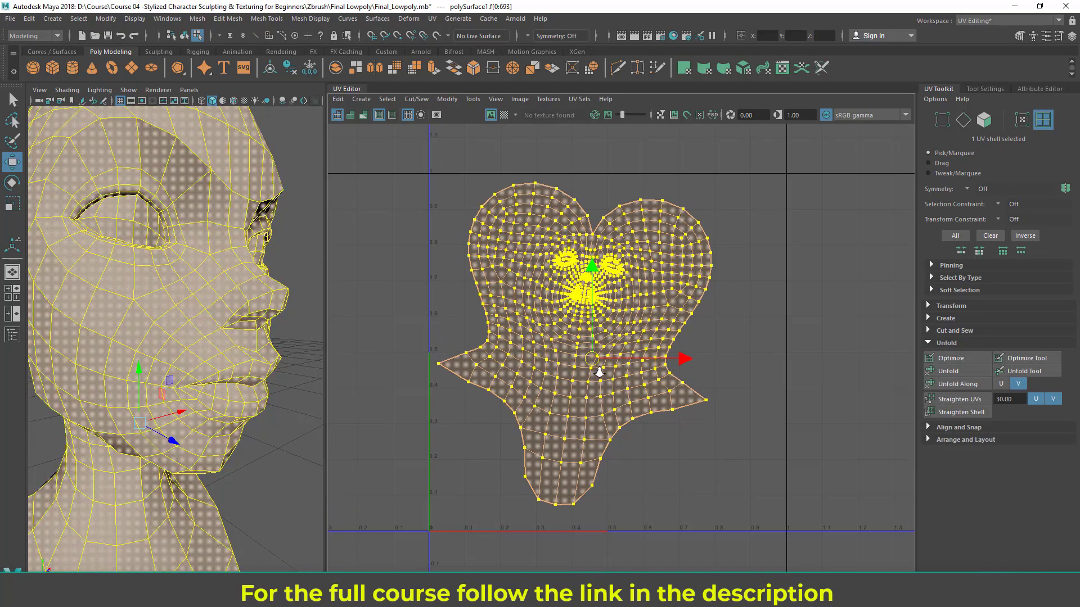
# Step: Reselect the unfolded head shell and show the Checker Map on it
pyautogui.click(488, 437)
pyautogui.keyDown('alt'); pyautogui.moveTo(197, 362); pyautogui.dragTo(299, 356); pyautogui.keyUp('alt')
pyautogui.click(588, 367)
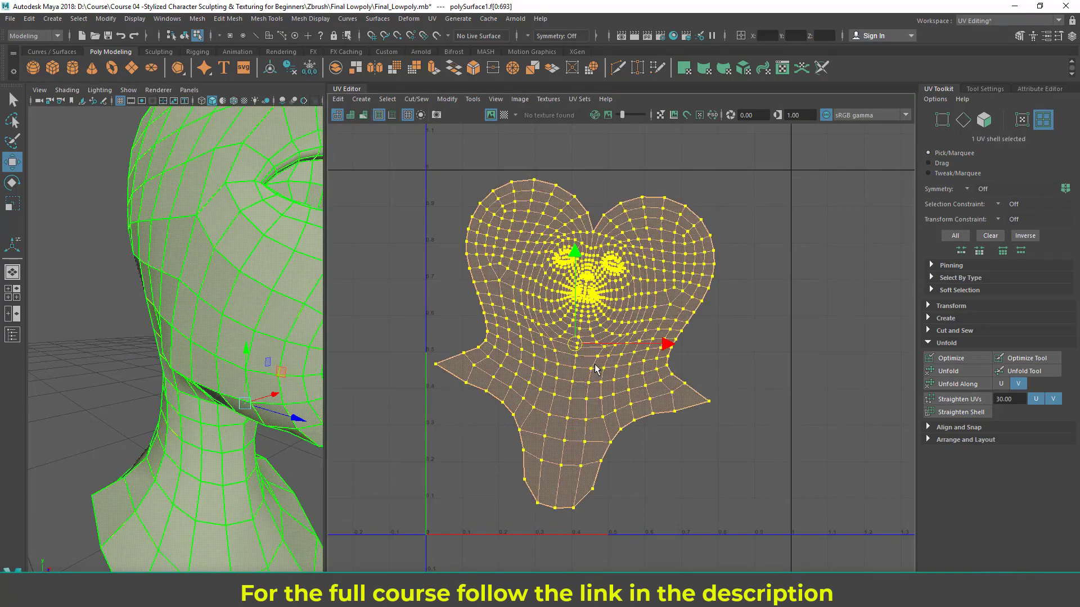
pyautogui.keyDown('alt'); pyautogui.moveTo(245, 330); pyautogui.dragTo(229, 326); pyautogui.keyUp('alt')
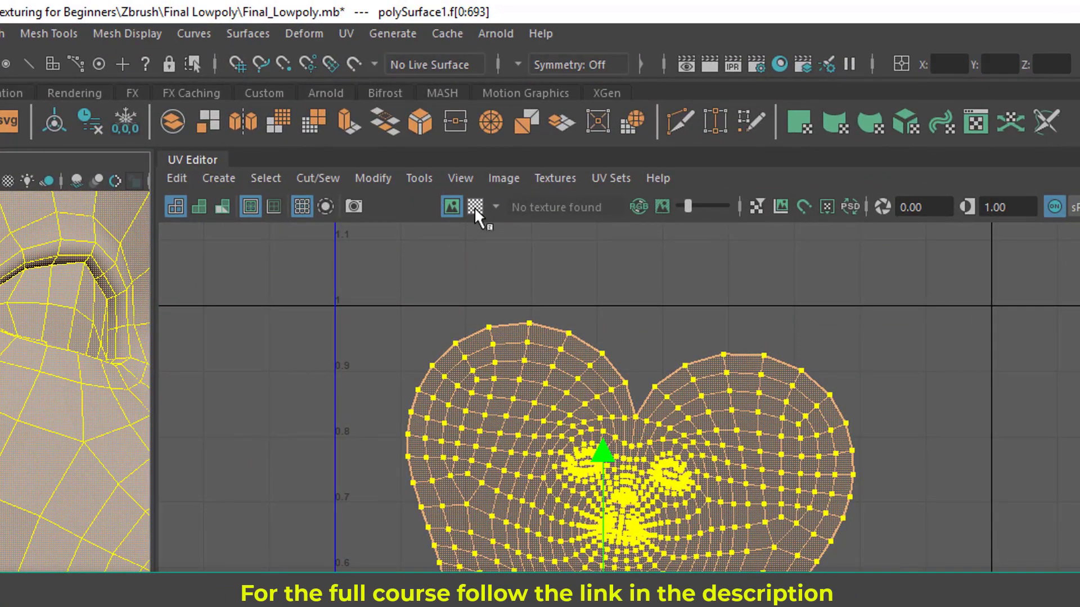
pyautogui.click(476, 207)
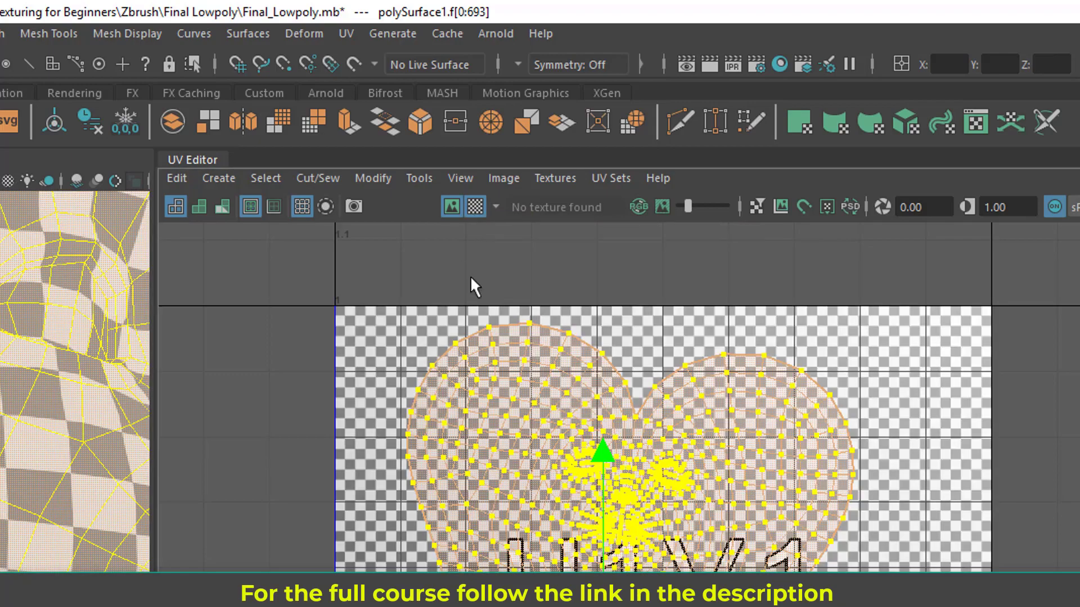
# Step: Examine the Checker Map on both sides of the unfolded head for stretching
pyautogui.keyDown('alt'); pyautogui.moveTo(124, 479); pyautogui.dragTo(14, 515); pyautogui.keyUp('alt')
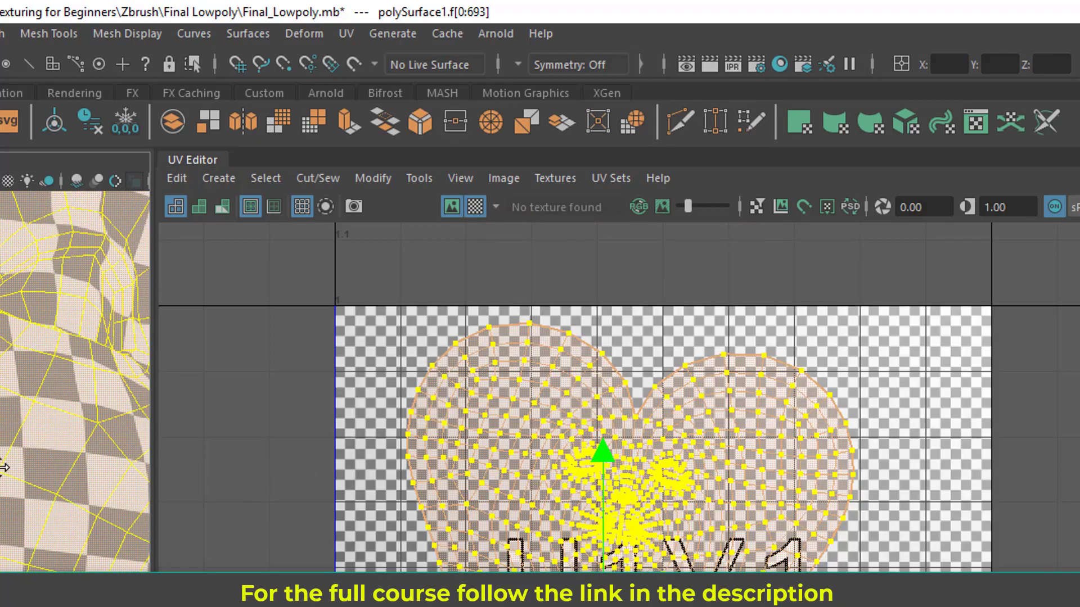
pyautogui.keyDown('alt'); pyautogui.moveTo(1, 467); pyautogui.dragTo(0, 498, button='middle'); pyautogui.keyUp('alt')
pyautogui.keyDown('alt'); pyautogui.moveTo(0, 498); pyautogui.dragTo(0, 484, button='right'); pyautogui.keyUp('alt')
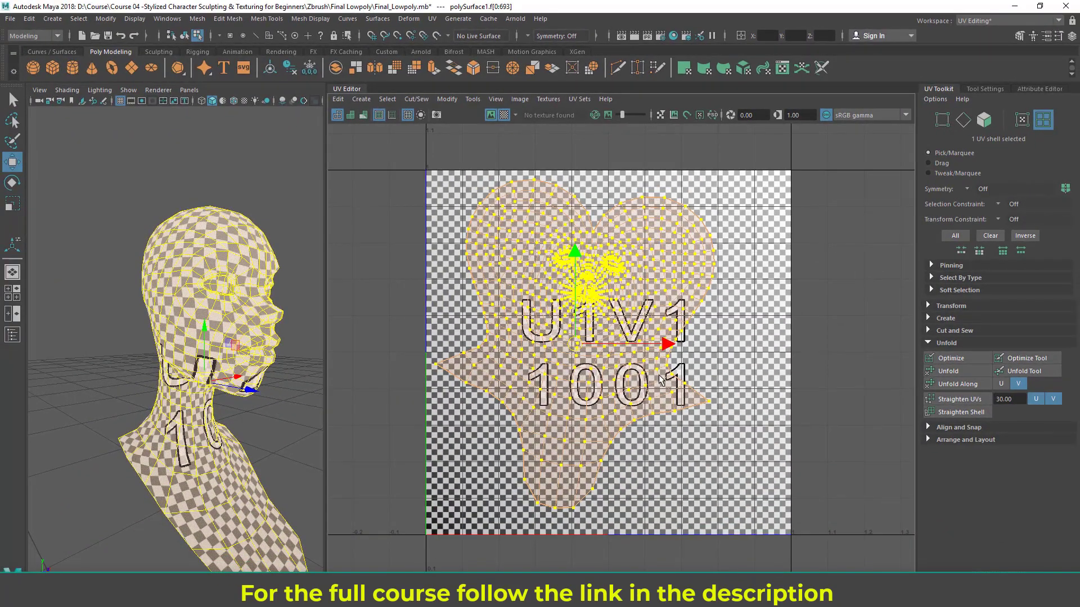
pyautogui.keyDown('alt'); pyautogui.moveTo(279, 366); pyautogui.dragTo(132, 366); pyautogui.keyUp('alt')
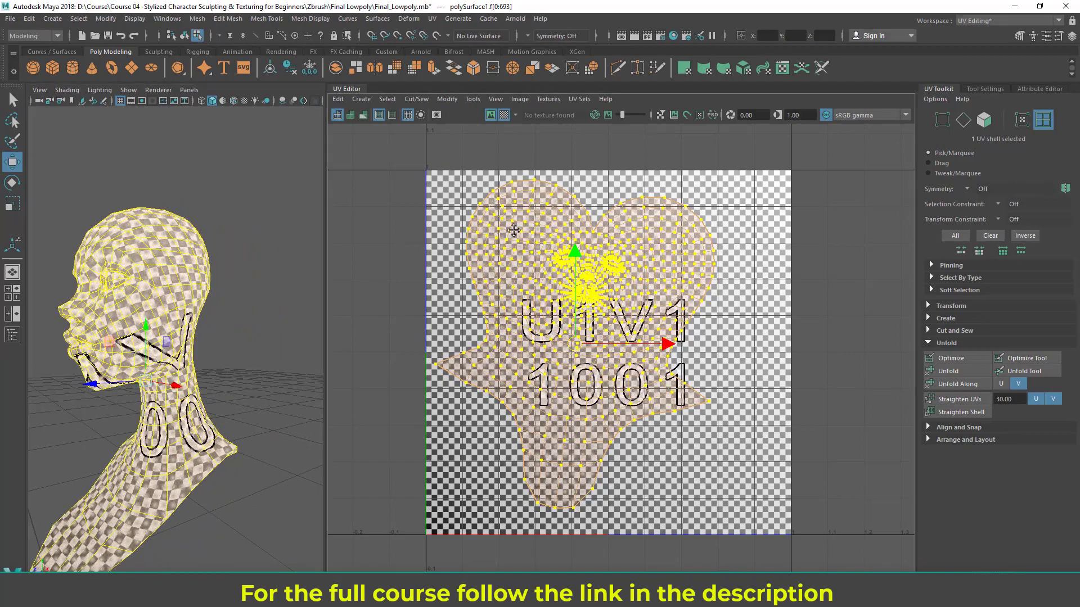
pyautogui.keyDown('alt'); pyautogui.moveTo(513, 229); pyautogui.dragTo(514, 220, button='middle'); pyautogui.keyUp('alt')
# Step: Undo the second unfold and the Soft Select move of the shoulder UVs, back to the earlier symmetrical head layout
pyautogui.click(749, 351)
pyautogui.hotkey('ctrl', 'z')
pyautogui.hotkey('ctrl', 'z')
pyautogui.hotkey('ctrl', 'z')
pyautogui.hotkey('ctrl', 'z')
pyautogui.hotkey('ctrl', 'z')
pyautogui.hotkey('ctrl', 'z')
pyautogui.hotkey('ctrl', 'z')
pyautogui.hotkey('ctrl', 'z')
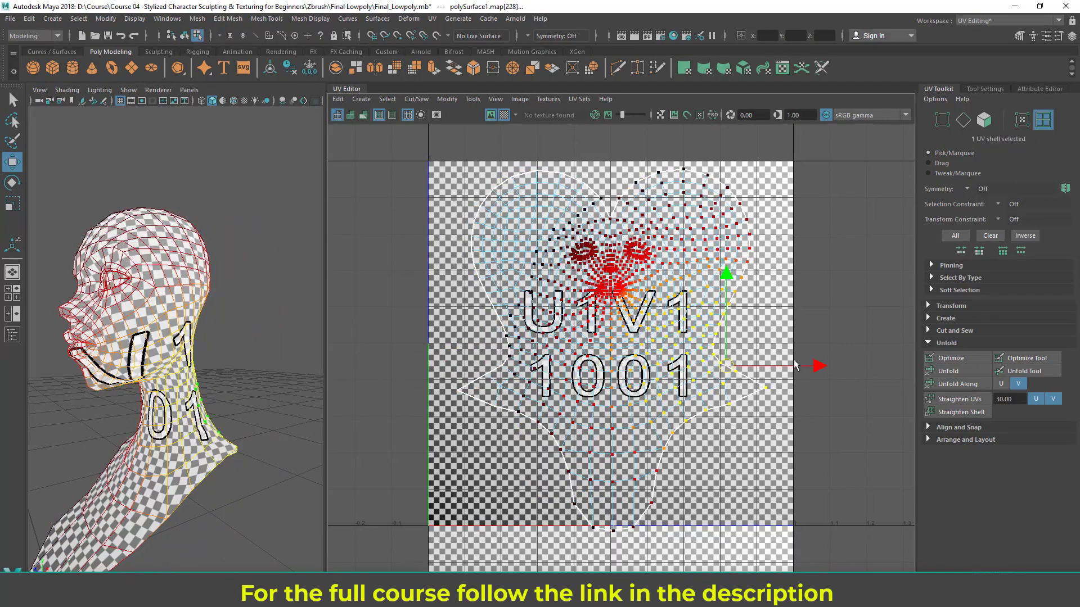
# Step: Turn off the Checker Map and return to object selection with the head mesh selected
pyautogui.keyDown('alt'); pyautogui.moveTo(164, 406); pyautogui.dragTo(183, 367, button='middle'); pyautogui.keyUp('alt')
pyautogui.keyDown('alt'); pyautogui.moveTo(183, 367); pyautogui.dragTo(236, 365, button='right'); pyautogui.keyUp('alt')
pyautogui.keyDown('alt'); pyautogui.moveTo(169, 365); pyautogui.dragTo(298, 358); pyautogui.keyUp('alt')
pyautogui.click(506, 115)
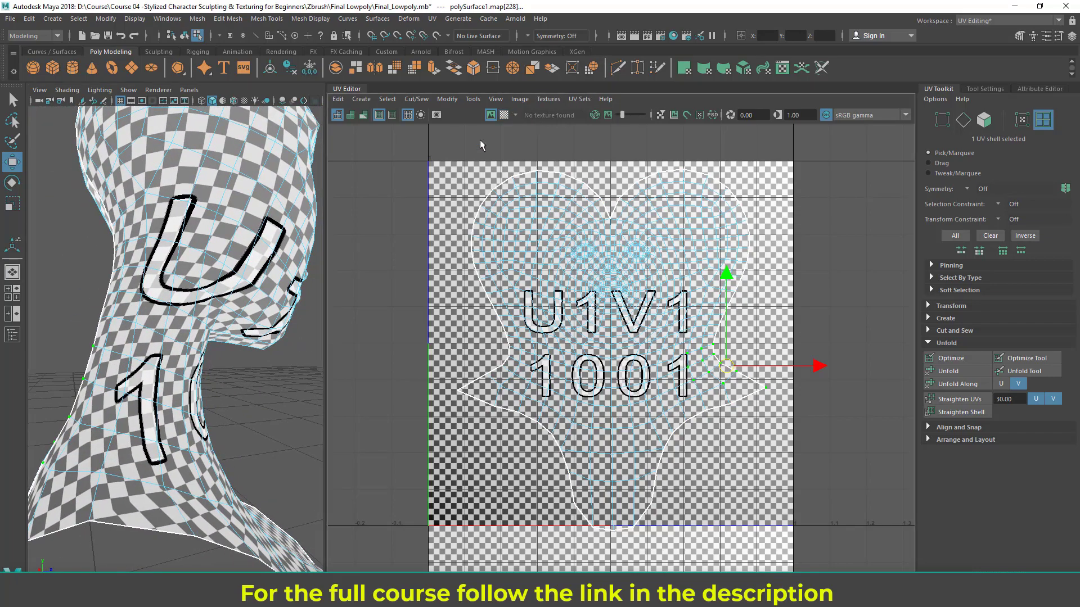
pyautogui.keyDown('alt'); pyautogui.moveTo(127, 267); pyautogui.dragTo(213, 270); pyautogui.keyUp('alt')
pyautogui.moveTo(214, 286); pyautogui.dragTo(239, 263, button='right')
pyautogui.keyDown('alt'); pyautogui.moveTo(239, 263); pyautogui.dragTo(128, 270); pyautogui.keyUp('alt')
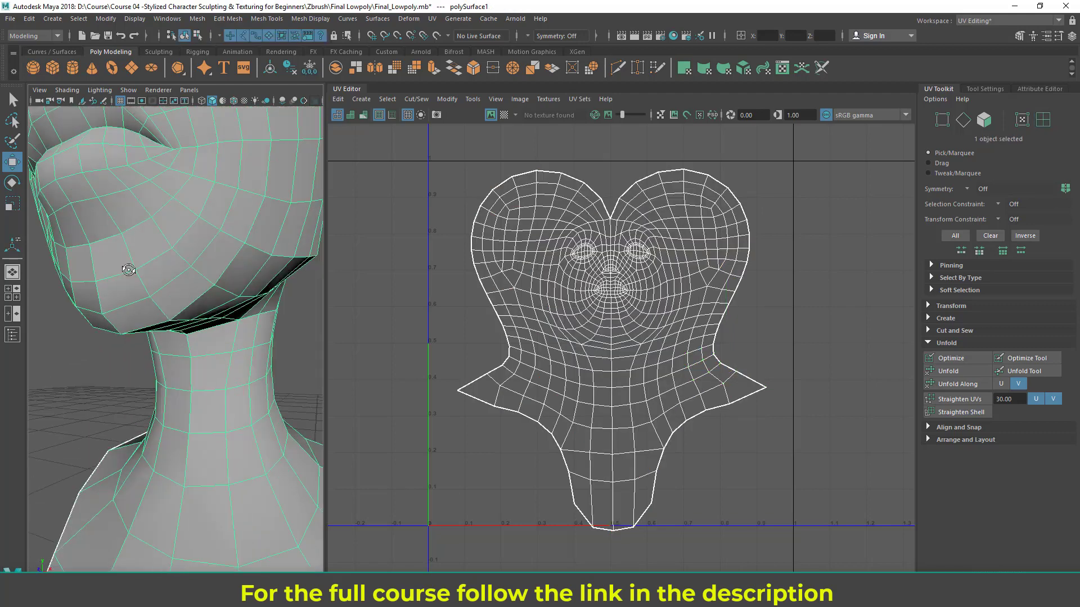
# Step: Examine the jaw, the underside of the chin and the neck to judge where another seam could go
pyautogui.keyDown('alt'); pyautogui.moveTo(225, 270); pyautogui.dragTo(173, 269, button='right'); pyautogui.keyUp('alt')
pyautogui.click(253, 288)
pyautogui.keyDown('alt'); pyautogui.moveTo(234, 291); pyautogui.dragTo(164, 297); pyautogui.keyUp('alt')
pyautogui.click(165, 296)
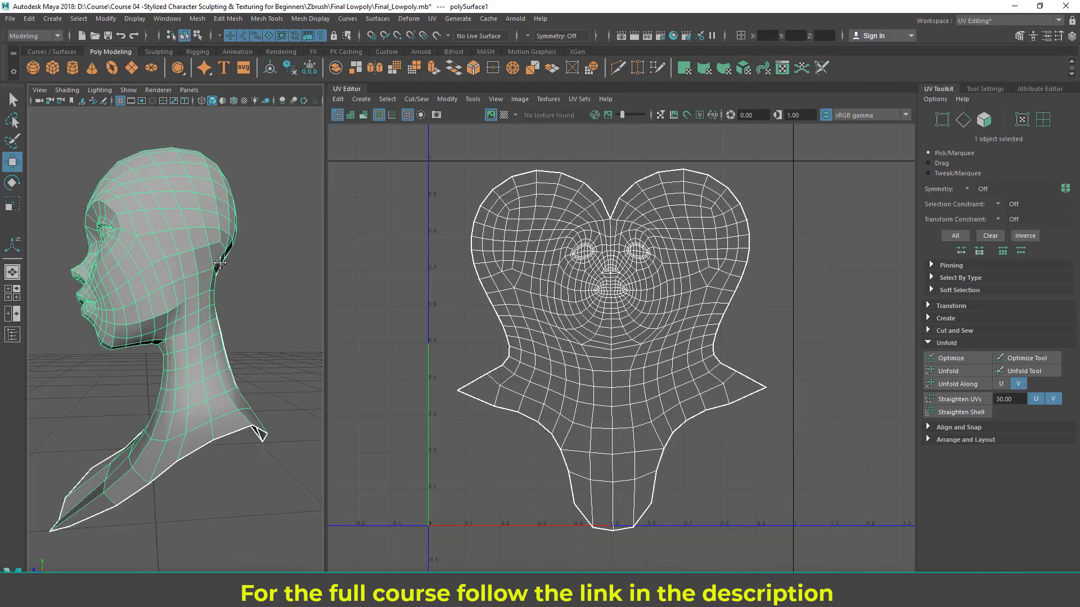
pyautogui.keyDown('alt'); pyautogui.moveTo(169, 295); pyautogui.dragTo(202, 293, button='right'); pyautogui.keyUp('alt')
pyautogui.keyDown('alt'); pyautogui.moveTo(225, 290); pyautogui.dragTo(262, 293); pyautogui.keyUp('alt')
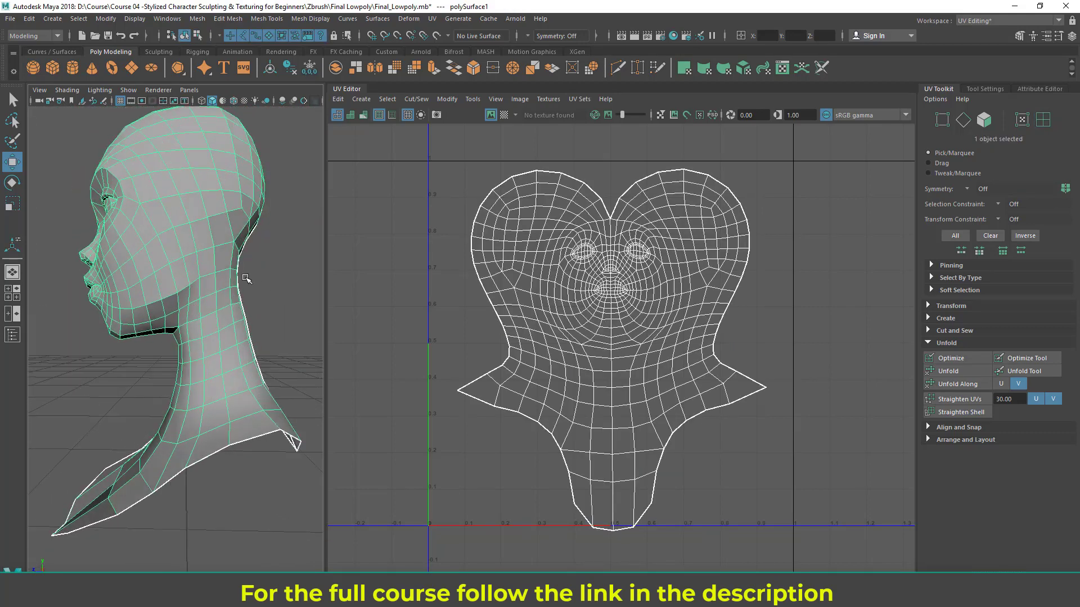
pyautogui.keyDown('alt'); pyautogui.moveTo(169, 332); pyautogui.dragTo(205, 385); pyautogui.keyUp('alt')
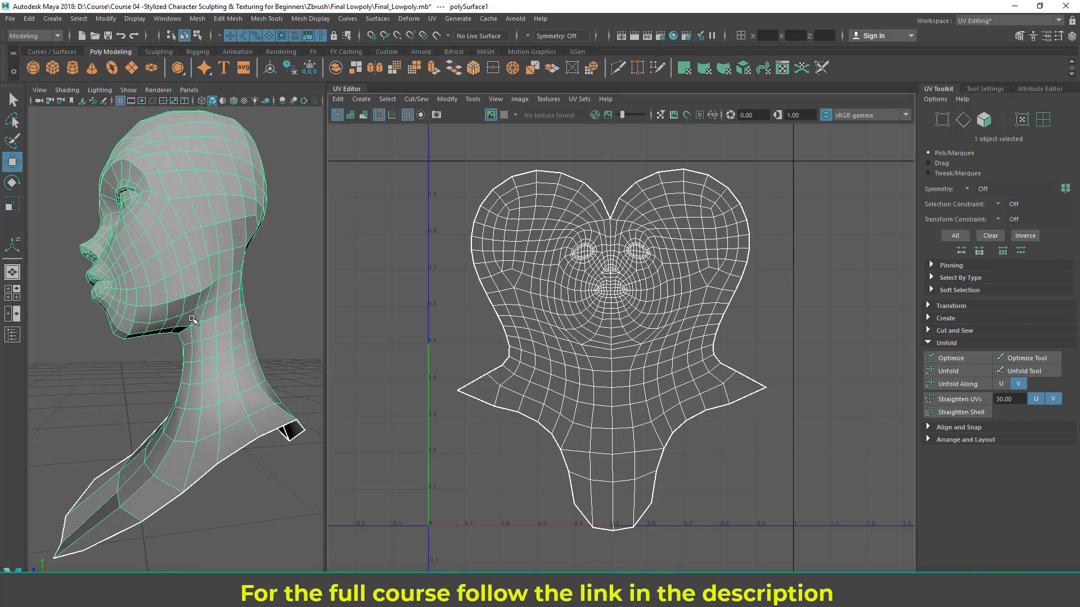
pyautogui.keyDown('alt'); pyautogui.moveTo(192, 320); pyautogui.dragTo(128, 331); pyautogui.keyUp('alt')
pyautogui.keyDown('alt'); pyautogui.moveTo(128, 331); pyautogui.dragTo(187, 326, button='right'); pyautogui.keyUp('alt')
pyautogui.moveTo(188, 326)
pyautogui.keyDown('alt'); pyautogui.mouseDown()
pyautogui.moveTo(224, 314)
pyautogui.moveTo(197, 309)
pyautogui.mouseUp(); pyautogui.keyUp('alt')
pyautogui.keyDown('alt'); pyautogui.moveTo(197, 308); pyautogui.dragTo(197, 317, button='middle'); pyautogui.keyUp('alt')
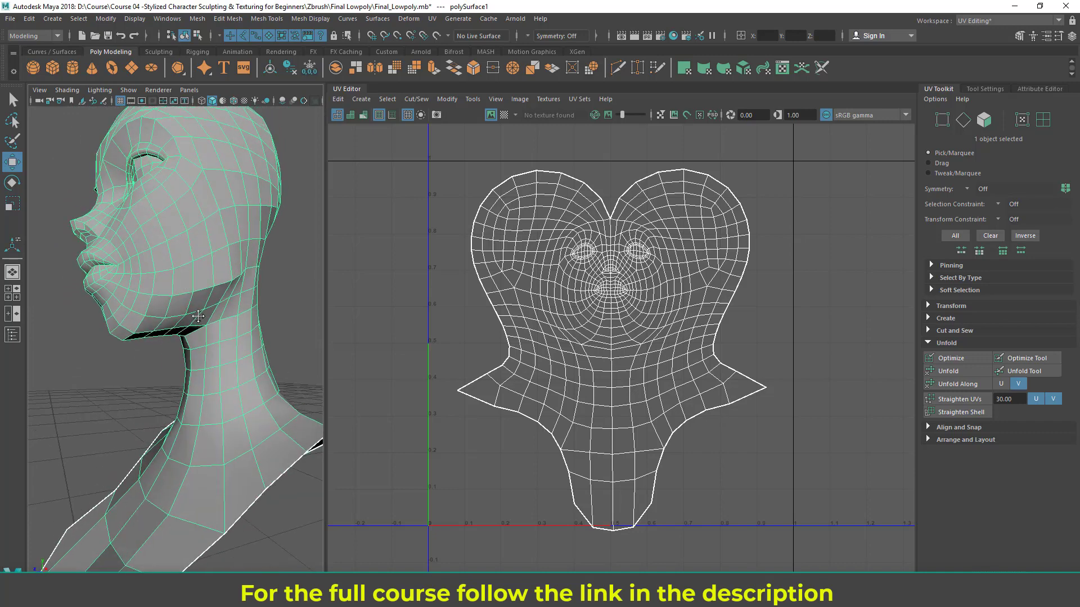
# Step: Select the edge loop around the neck just below the jaw and cut the UVs along it
pyautogui.keyDown('alt'); pyautogui.moveTo(198, 317); pyautogui.dragTo(223, 330); pyautogui.keyUp('alt')
pyautogui.moveTo(222, 272); pyautogui.dragTo(220, 220, button='right')
pyautogui.moveTo(225, 321)
pyautogui.keyDown('alt'); pyautogui.mouseDown()
pyautogui.moveTo(214, 332)
pyautogui.moveTo(297, 360)
pyautogui.moveTo(219, 362)
pyautogui.moveTo(191, 343)
pyautogui.moveTo(223, 361)
pyautogui.moveTo(169, 371)
pyautogui.moveTo(236, 337)
pyautogui.mouseUp(); pyautogui.keyUp('alt')
pyautogui.keyDown('shift'); pyautogui.click(187, 332); pyautogui.keyUp('shift')
pyautogui.press('q')
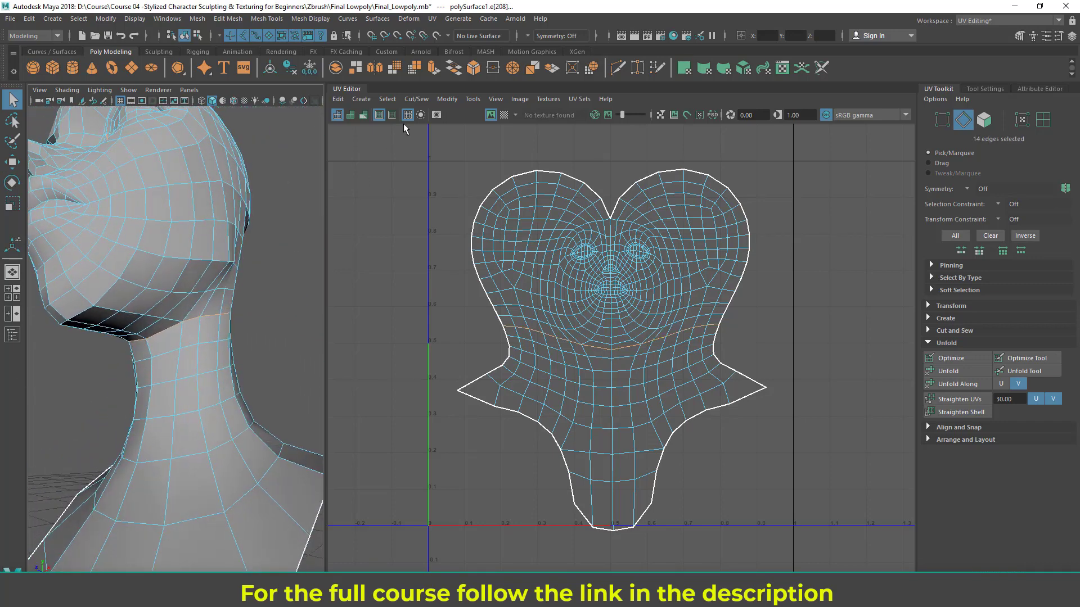
pyautogui.click(416, 99)
pyautogui.click(422, 158)
# Step: Select the four centre edges under the chin, running forward from the neck seam, and cut the UVs along them
pyautogui.keyDown('alt'); pyautogui.moveTo(168, 349); pyautogui.dragTo(264, 320); pyautogui.keyUp('alt')
pyautogui.keyDown('alt'); pyautogui.moveTo(222, 285); pyautogui.dragTo(202, 305); pyautogui.keyUp('alt')
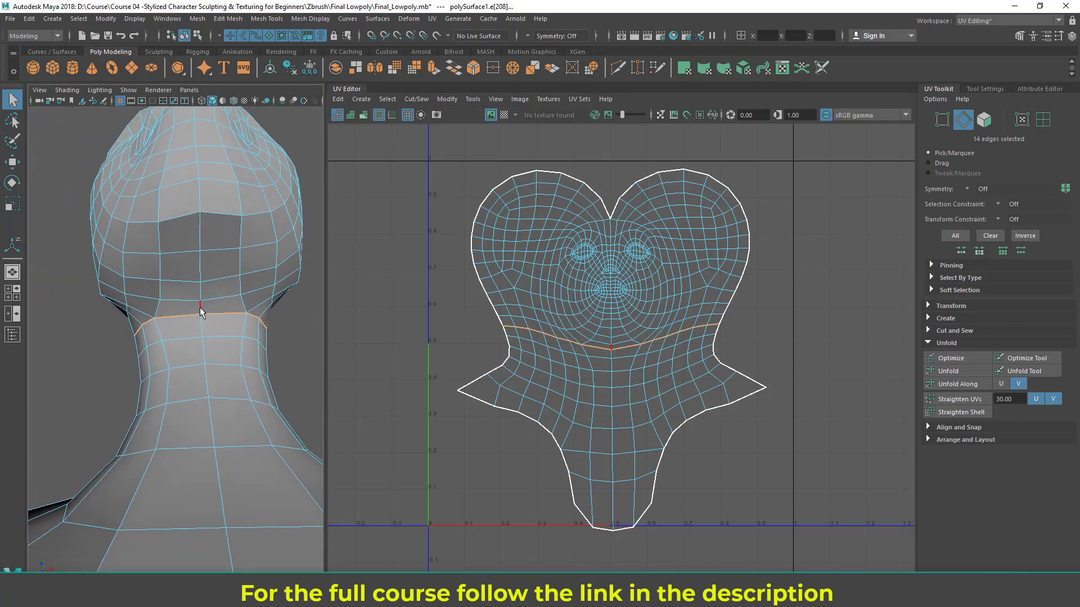
pyautogui.keyDown('shift'); pyautogui.click(199, 236); pyautogui.keyUp('shift')
pyautogui.keyDown('alt'); pyautogui.moveTo(200, 236); pyautogui.dragTo(120, 304); pyautogui.keyUp('alt')
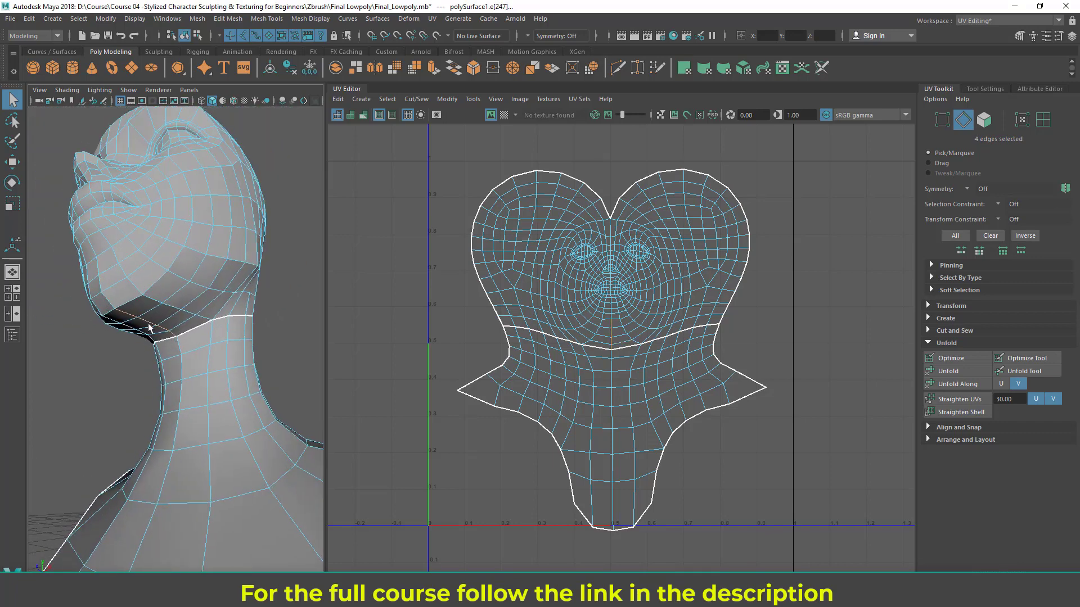
pyautogui.click(419, 99)
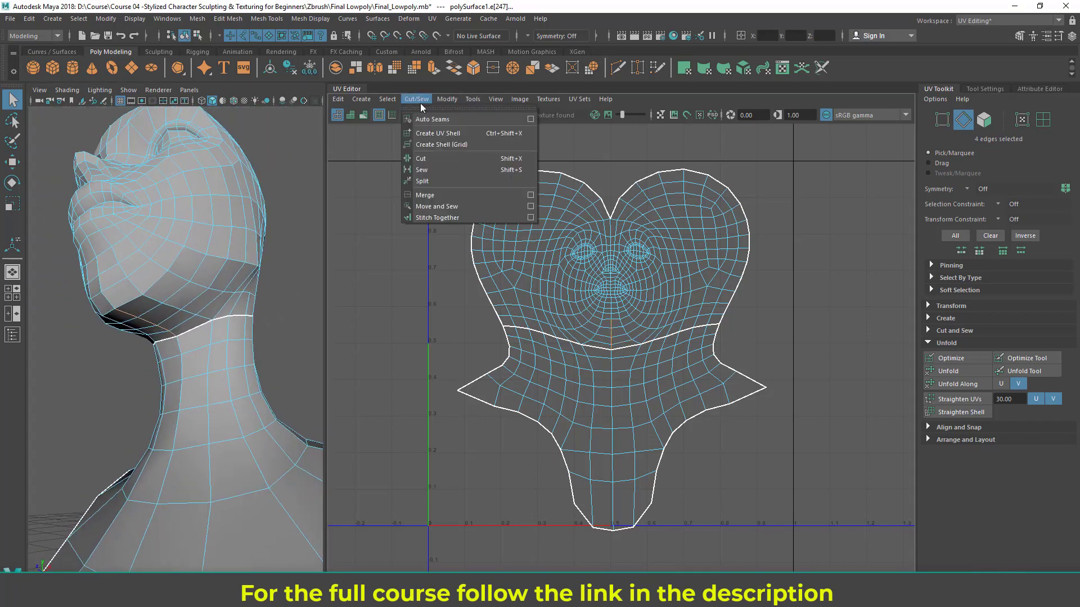
pyautogui.click(449, 133)
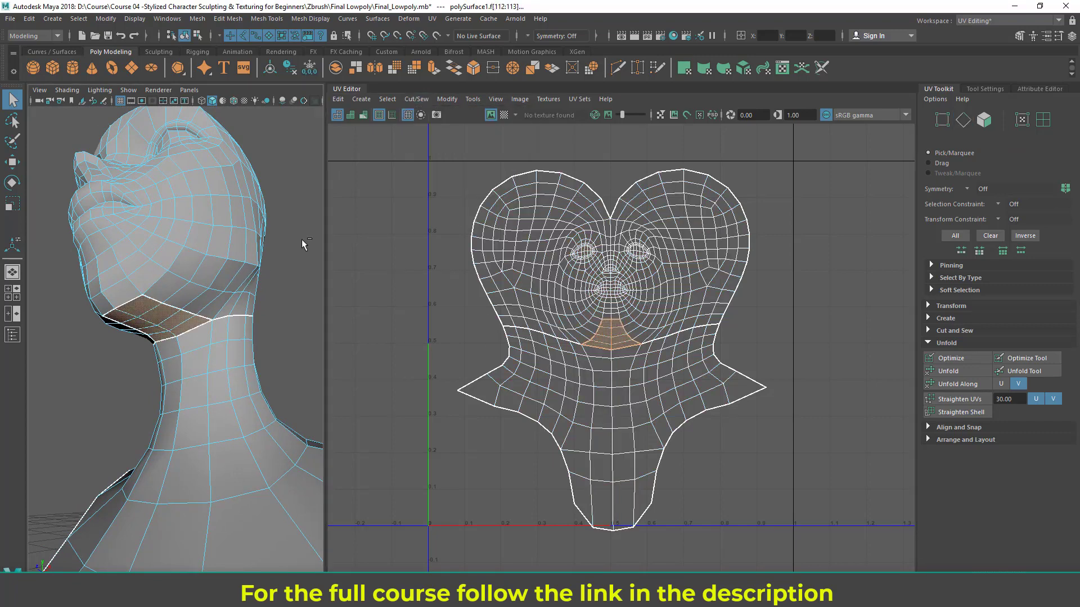
pyautogui.hotkey('ctrl', 'z')
pyautogui.click(411, 99)
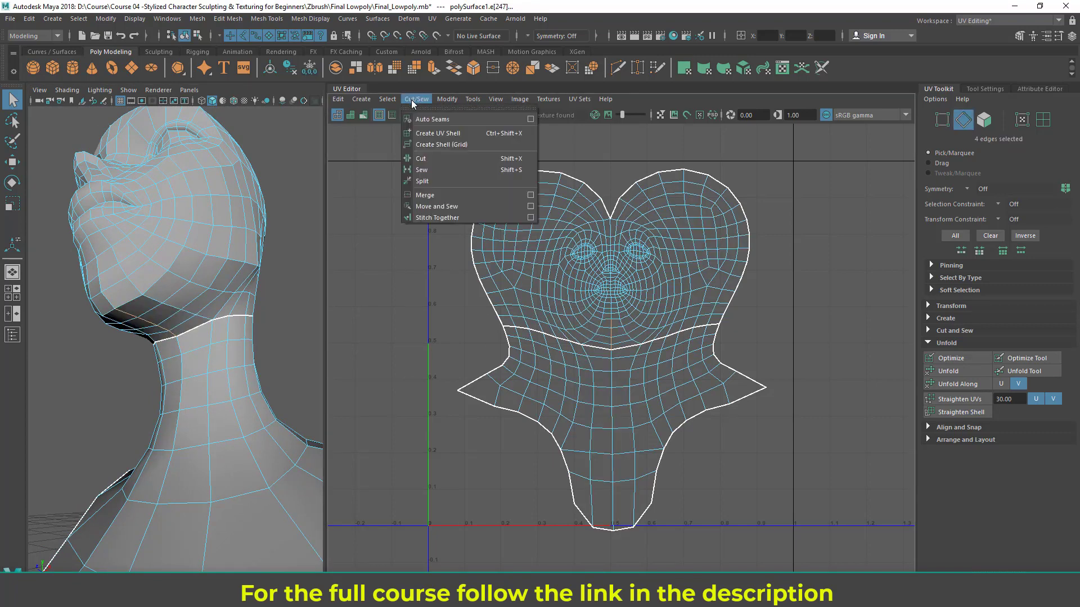
pyautogui.click(431, 160)
# Step: Select the neck and chest UV shell and move it down, clear of the head shell
pyautogui.keyDown('alt'); pyautogui.moveTo(618, 321); pyautogui.dragTo(600, 276, button='middle'); pyautogui.keyUp('alt')
pyautogui.moveTo(564, 336); pyautogui.dragTo(514, 318, button='right')
pyautogui.click(602, 407)
pyautogui.press('w')
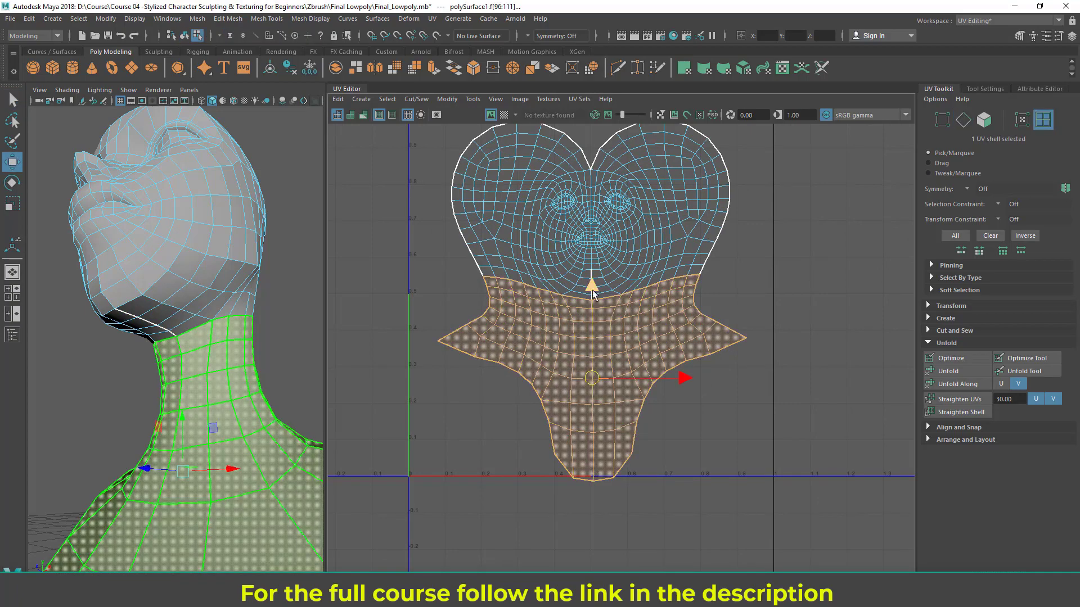
pyautogui.moveTo(593, 289); pyautogui.dragTo(592, 366)
# Step: Select the separated head UV shell and unfold it so the chin cut opens up
pyautogui.click(613, 264)
pyautogui.scroll(5, 595, 305)
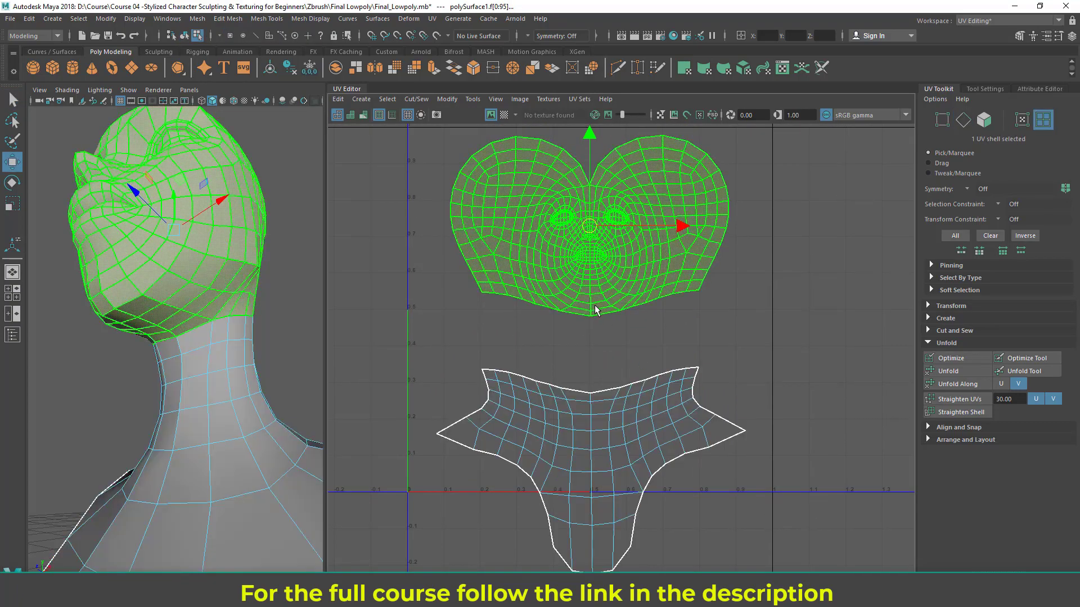
pyautogui.keyDown('alt'); pyautogui.moveTo(668, 350); pyautogui.dragTo(610, 337, button='right'); pyautogui.keyUp('alt')
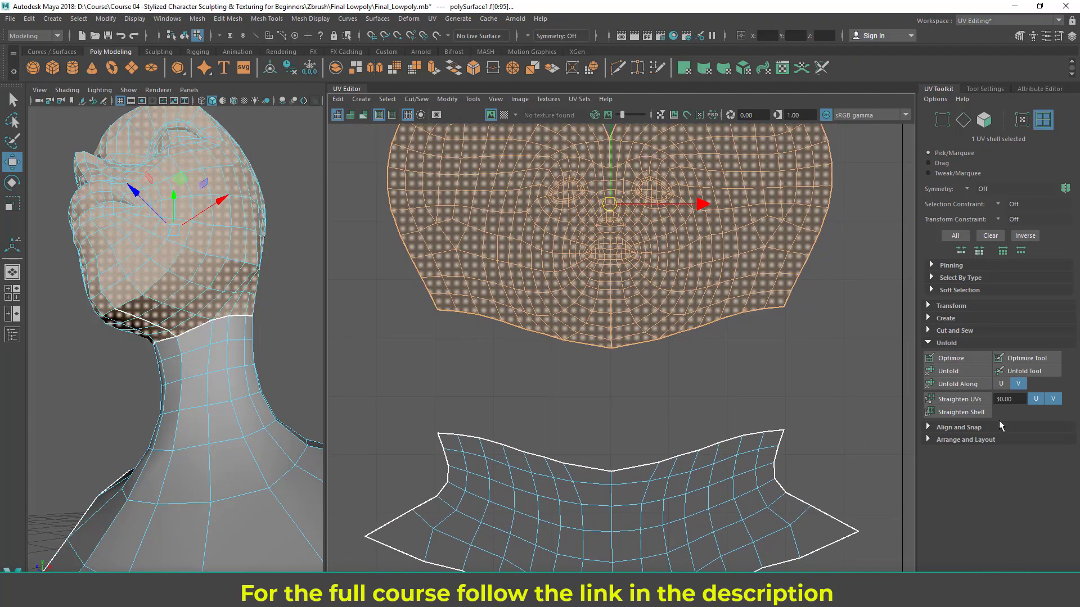
pyautogui.click(953, 374)
pyautogui.keyDown('alt'); pyautogui.moveTo(721, 382); pyautogui.dragTo(710, 425, button='middle'); pyautogui.keyUp('alt')
pyautogui.keyDown('alt'); pyautogui.moveTo(198, 369); pyautogui.dragTo(205, 344); pyautogui.keyUp('alt')
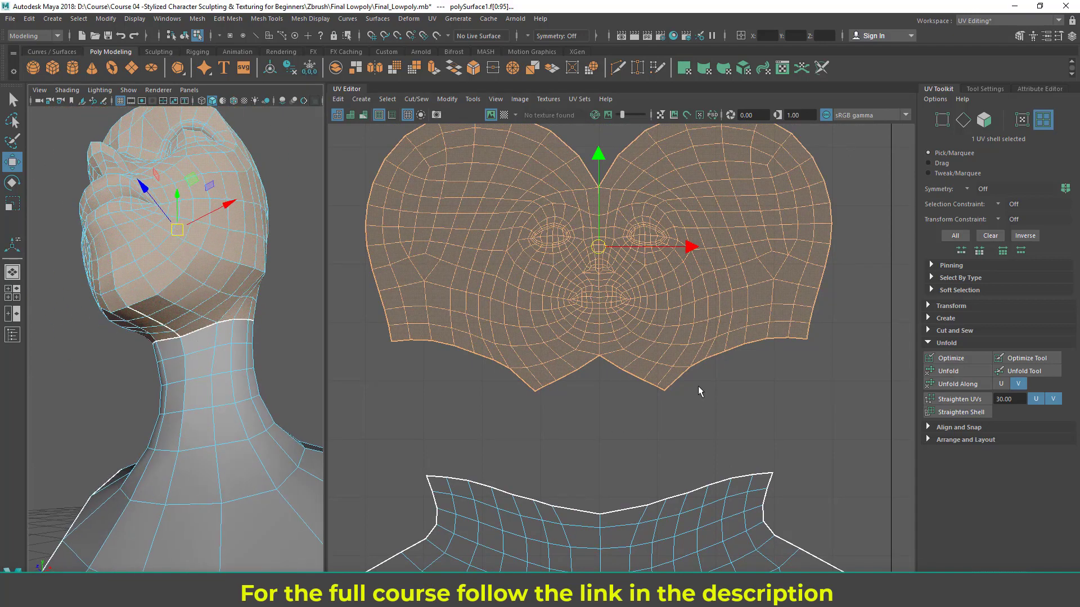
# Step: Select the neck and chest UV shell, unfold it, and clear the selection
pyautogui.keyDown('alt'); pyautogui.moveTo(631, 565); pyautogui.dragTo(642, 350, button='middle'); pyautogui.keyUp('alt')
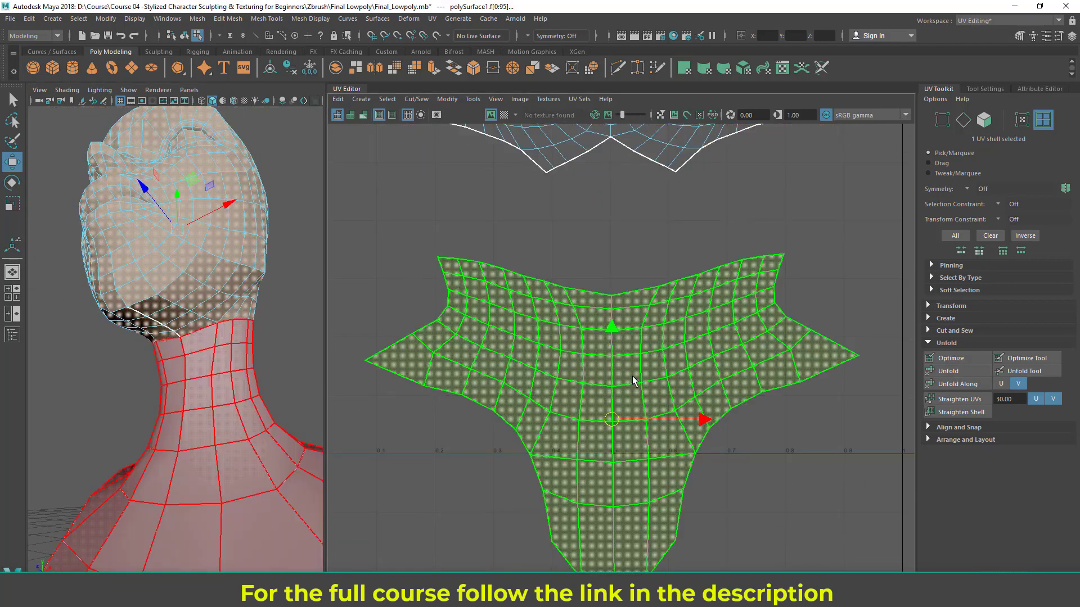
pyautogui.click(955, 372)
pyautogui.scroll(-1, 699, 327)
pyautogui.click(770, 318)
pyautogui.keyDown('alt'); pyautogui.moveTo(593, 215); pyautogui.dragTo(583, 271, button='middle'); pyautogui.keyUp('alt')
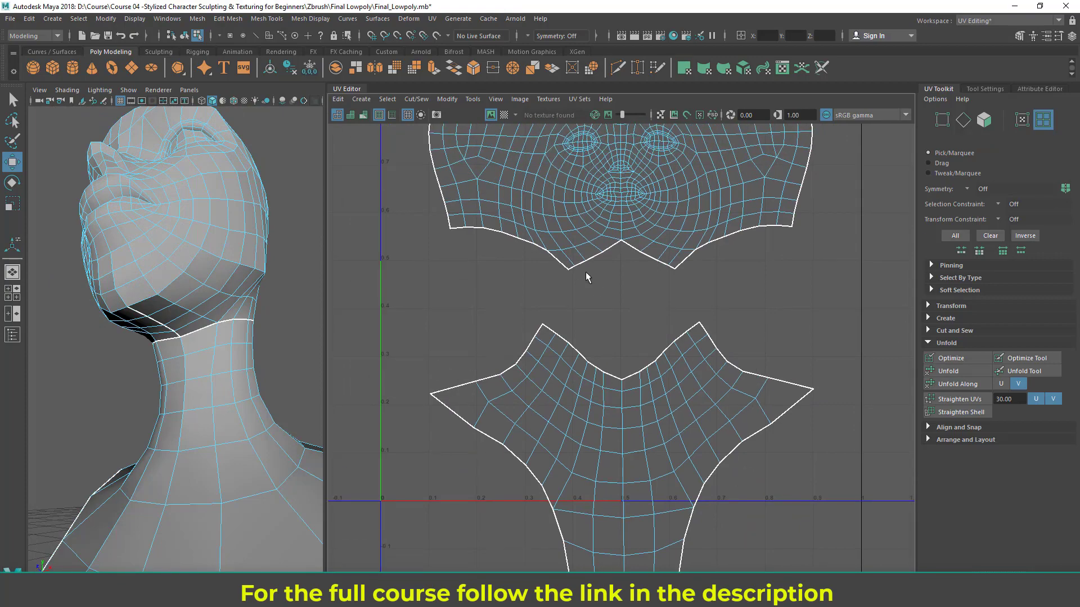
# Step: Show the Checker Map and examine the check sizes on the face, jaw, neck and chest
pyautogui.click(501, 117)
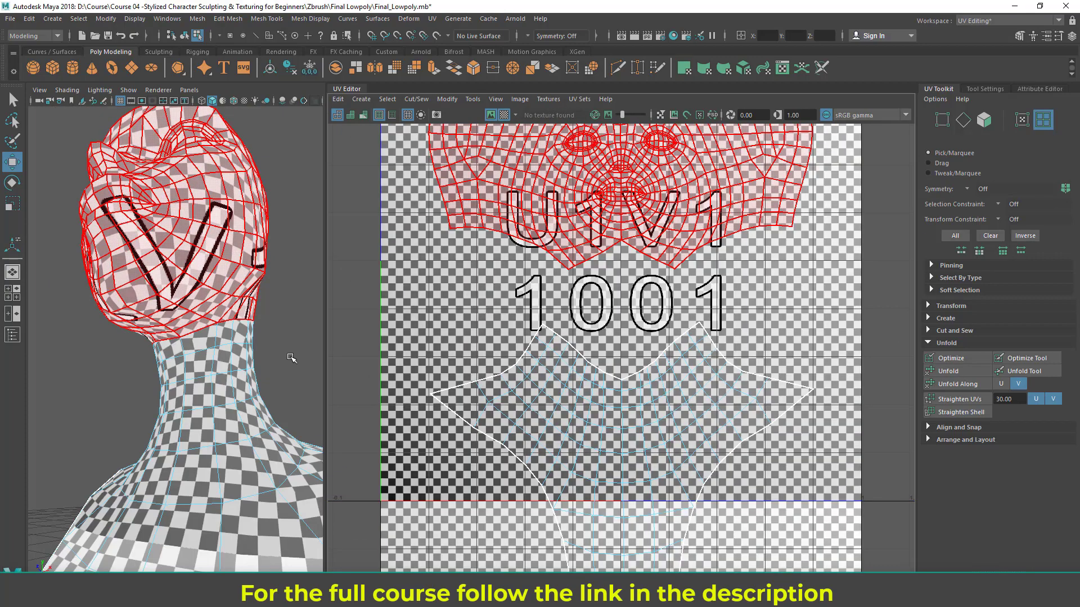
pyautogui.click(292, 357)
pyautogui.scroll(2, 225, 358)
pyautogui.keyDown('alt'); pyautogui.moveTo(110, 359); pyautogui.dragTo(185, 339); pyautogui.keyUp('alt')
pyautogui.scroll(5, 182, 354)
pyautogui.scroll(-5, 166, 322)
pyautogui.keyDown('alt'); pyautogui.moveTo(232, 281); pyautogui.dragTo(100, 331); pyautogui.keyUp('alt')
pyautogui.scroll(-5, 315, 292)
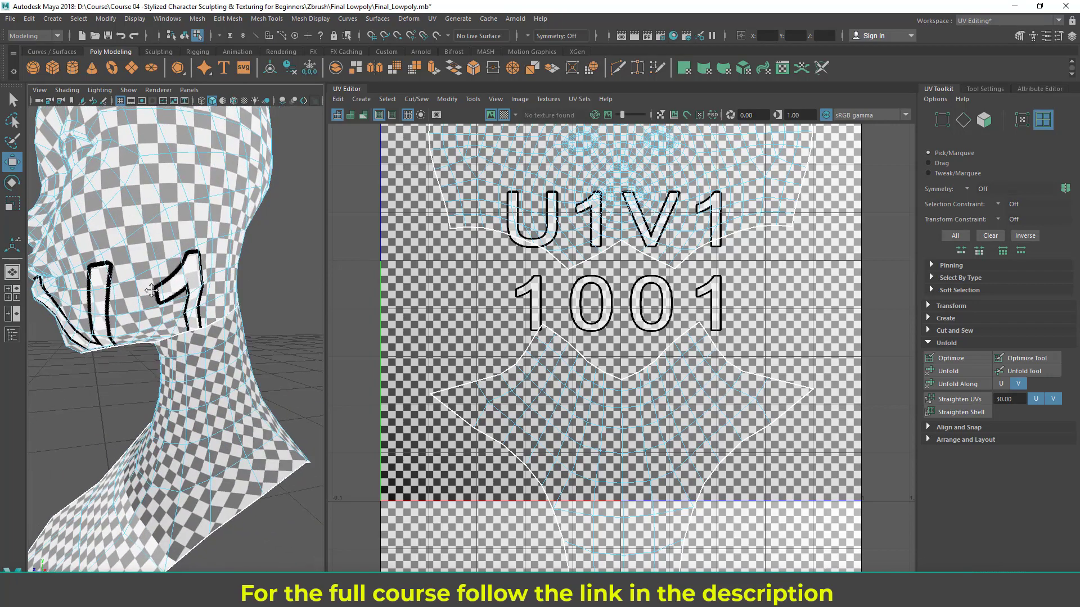
pyautogui.keyDown('alt'); pyautogui.moveTo(150, 291); pyautogui.dragTo(192, 297); pyautogui.keyUp('alt')
# Step: Return to object selection, clear the selection, and reselect the head mesh from the front
pyautogui.moveTo(172, 236); pyautogui.dragTo(253, 177, button='right')
pyautogui.click(68, 241)
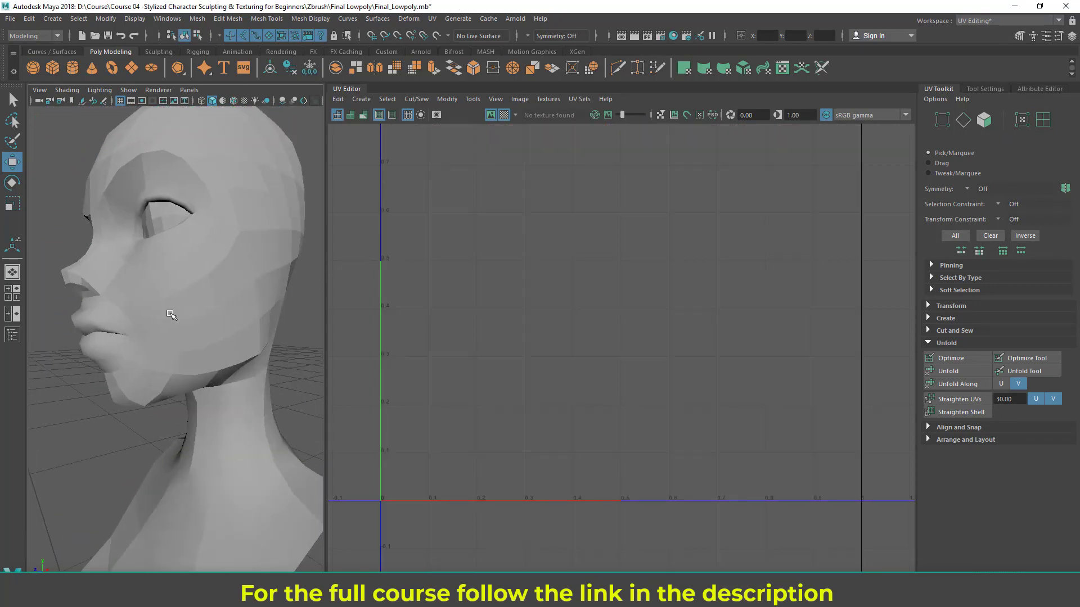
pyautogui.keyDown('alt'); pyautogui.moveTo(169, 314); pyautogui.dragTo(187, 370); pyautogui.keyUp('alt')
pyautogui.scroll(-5, 163, 382)
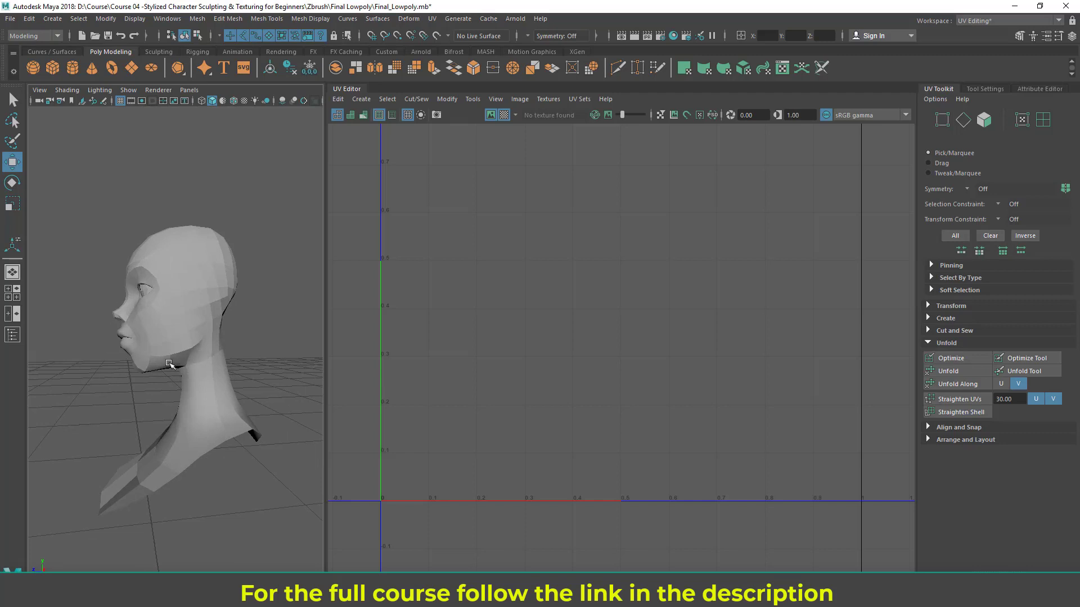
pyautogui.keyDown('alt'); pyautogui.moveTo(166, 382); pyautogui.dragTo(304, 294); pyautogui.keyUp('alt')
pyautogui.scroll(3, 178, 328)
pyautogui.click(174, 326)
pyautogui.click(305, 294)
pyautogui.scroll(-4, 213, 316)
pyautogui.scroll(-3, 214, 316)
pyautogui.click(184, 326)
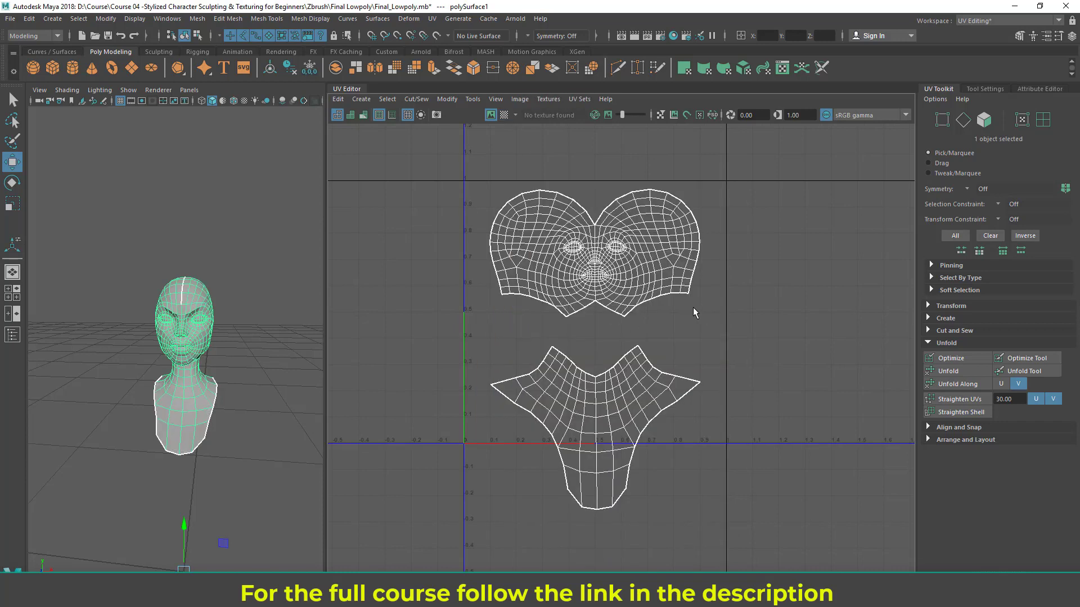
# Step: Examine the separate head and neck UV shells alongside their seams on the model
pyautogui.keyDown('alt'); pyautogui.moveTo(692, 307); pyautogui.dragTo(698, 270, button='middle'); pyautogui.keyUp('alt')
pyautogui.scroll(-2, 697, 270)
pyautogui.keyDown('alt'); pyautogui.moveTo(175, 406); pyautogui.dragTo(220, 366); pyautogui.keyUp('alt')
pyautogui.scroll(3, 619, 314)
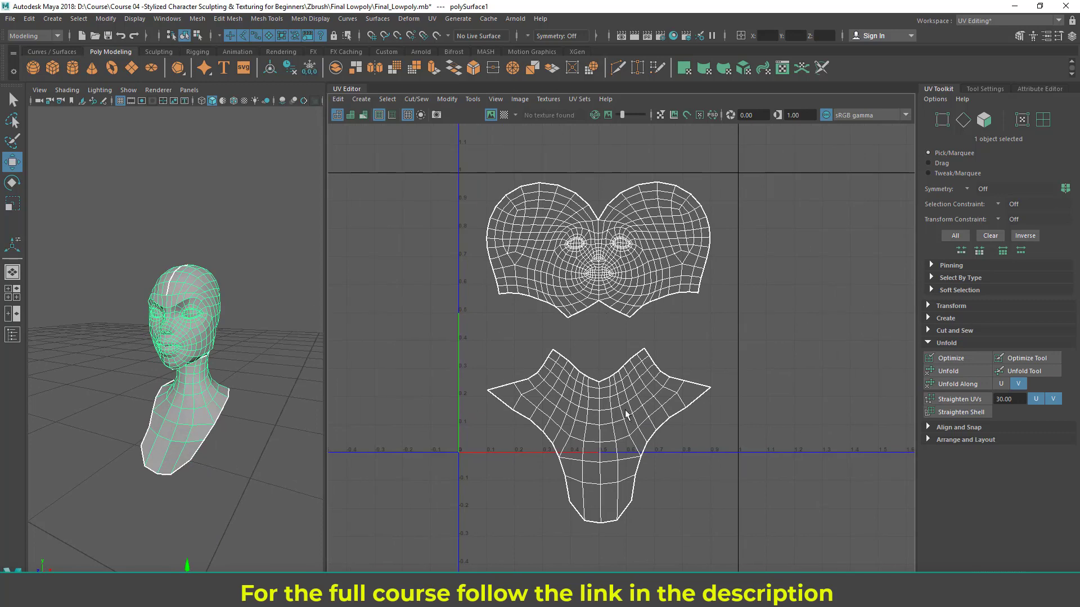
pyautogui.keyDown('alt'); pyautogui.moveTo(298, 388); pyautogui.dragTo(317, 351); pyautogui.keyUp('alt')
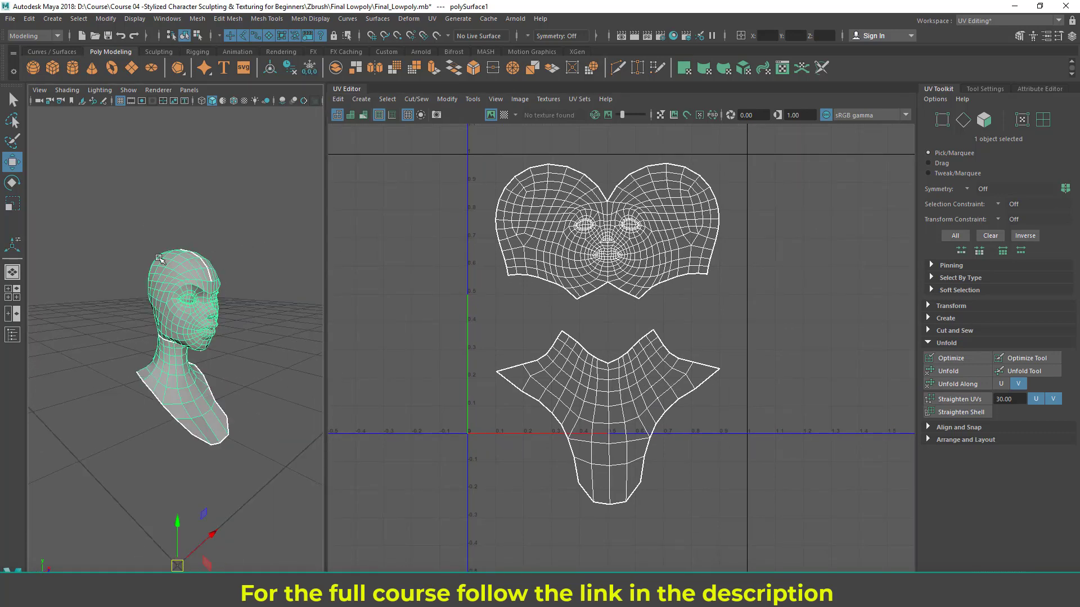